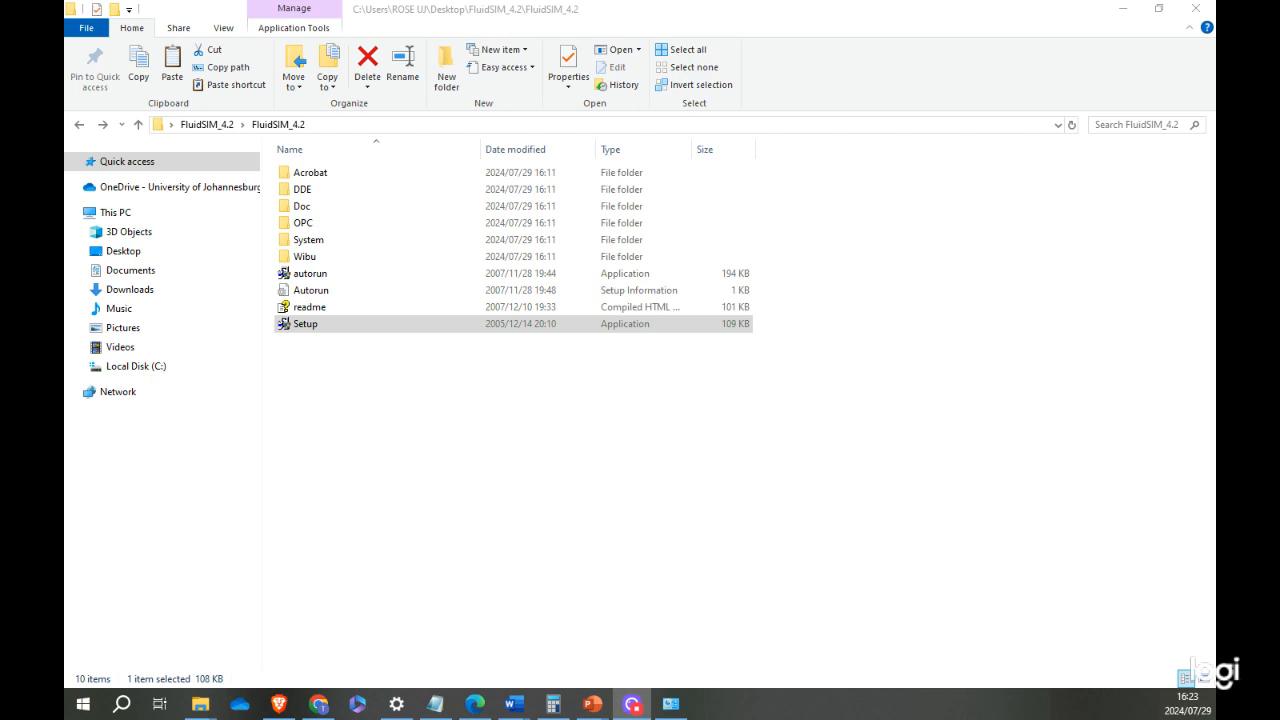
Run the Setup application from the inner FluidSIM_4.2 folder and bring the installer window fully into view.
left_click(79, 124)
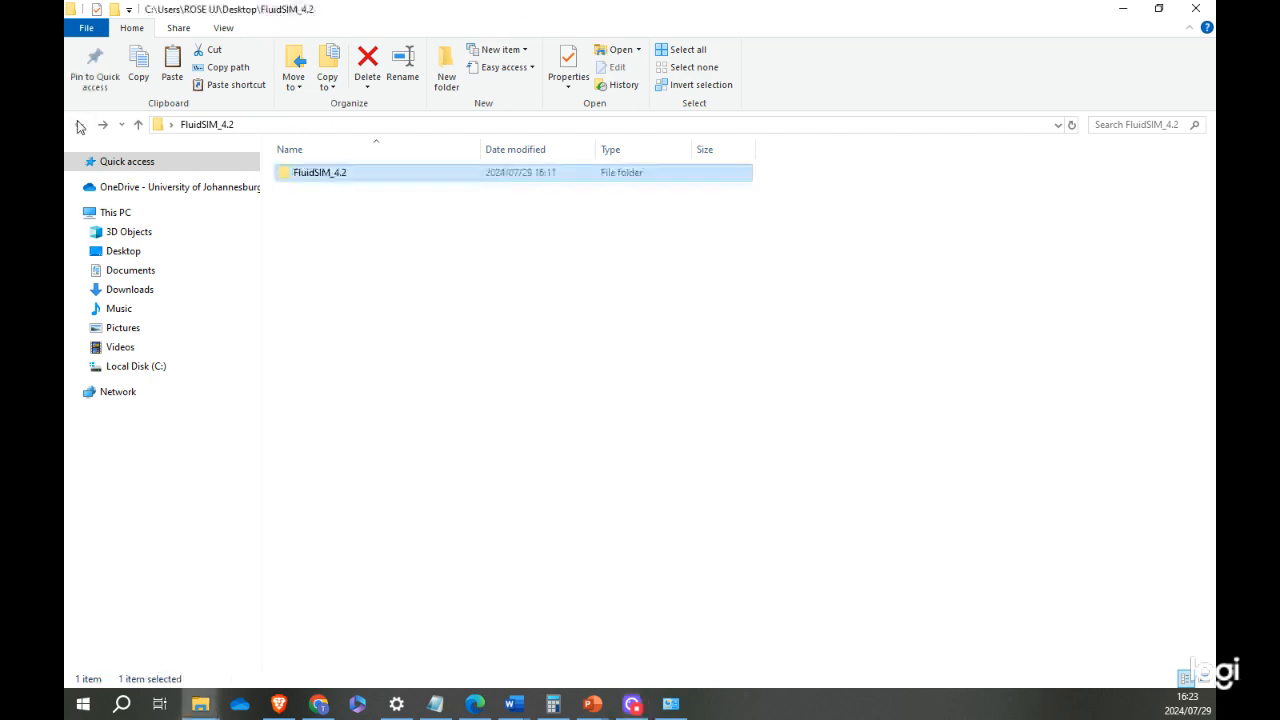
double_click(336, 178)
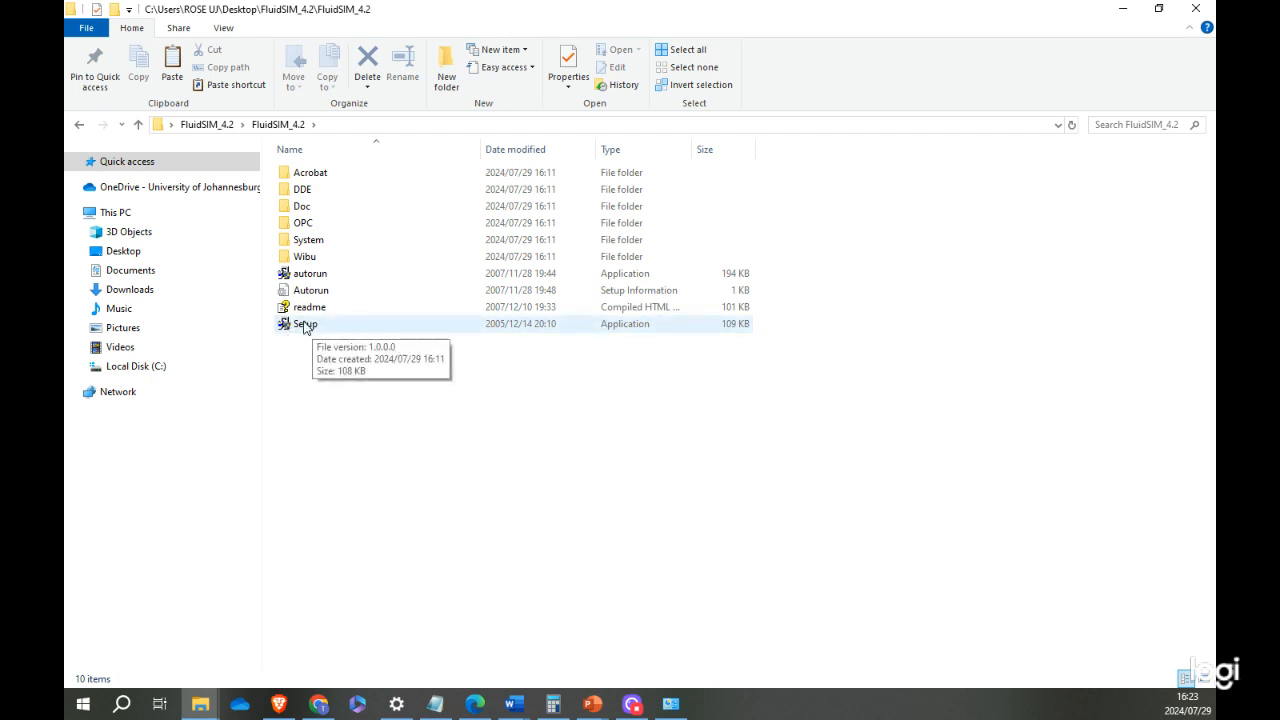
double_click(305, 325)
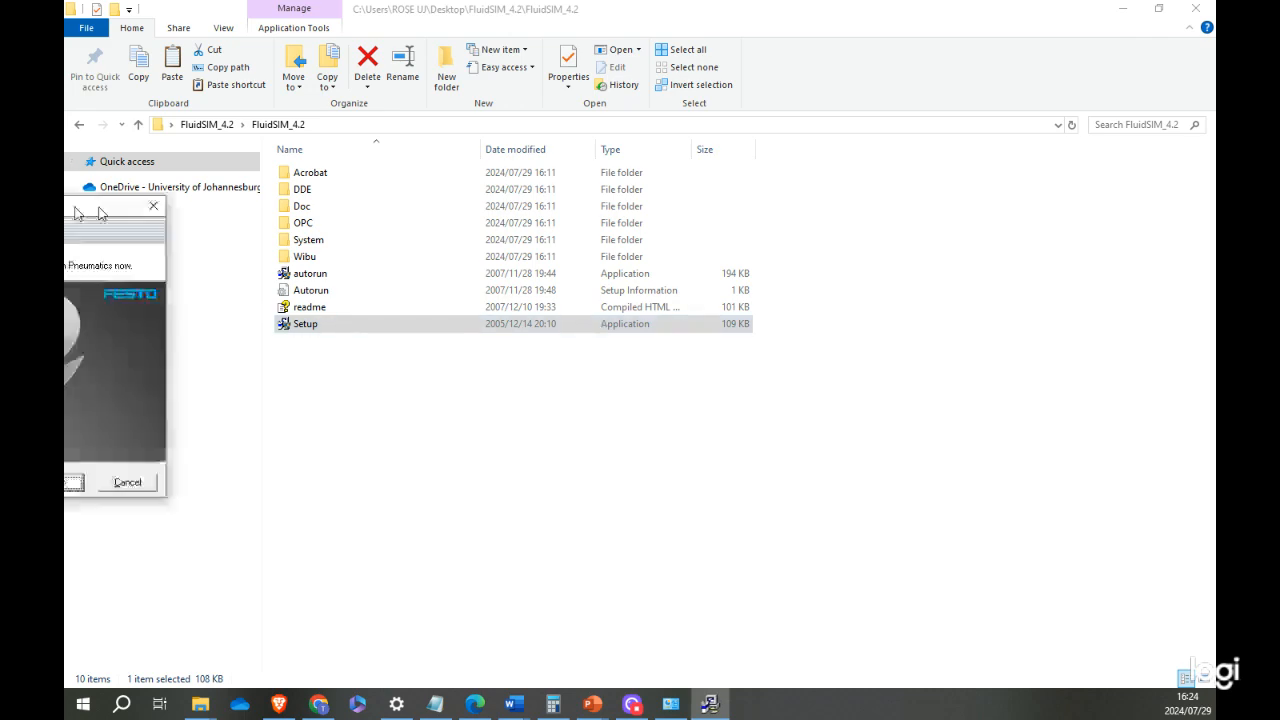
left_click_drag(100, 213, 909, 356)
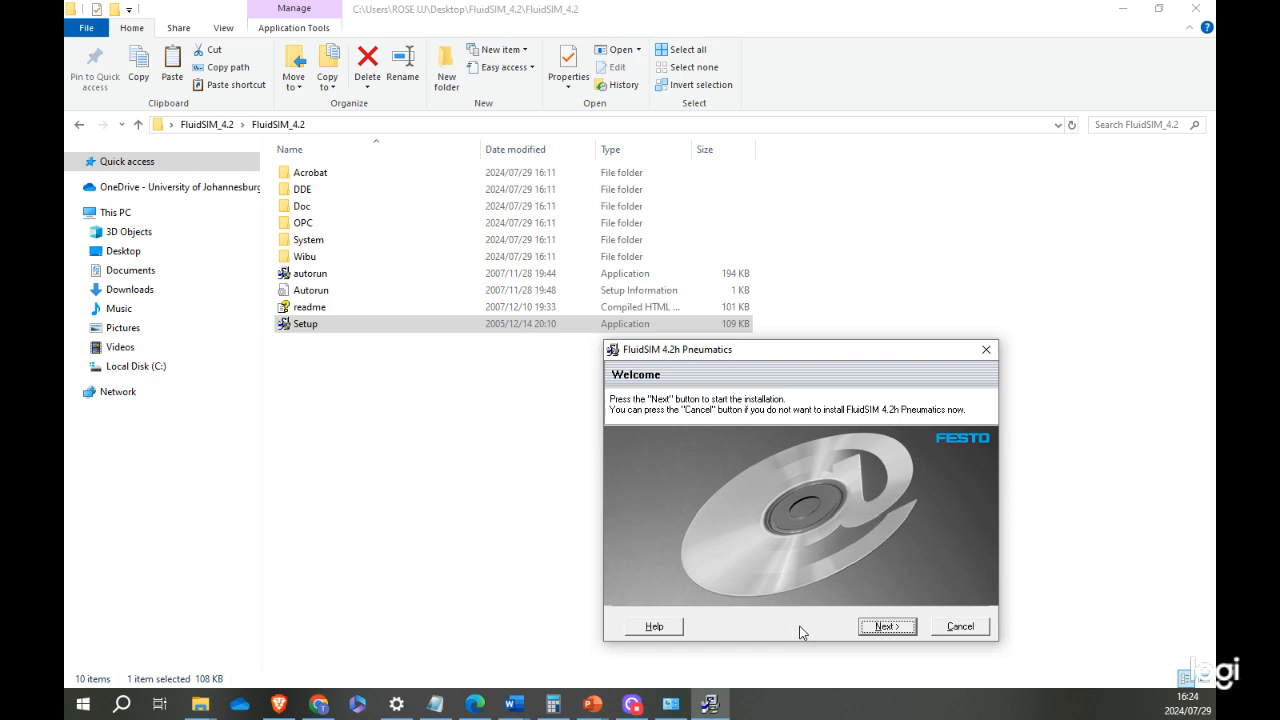
Choose the Restricted Student Version of FluidSIM 4.2h Pneumatics and agree to the end user license agreement.
left_click(880, 626)
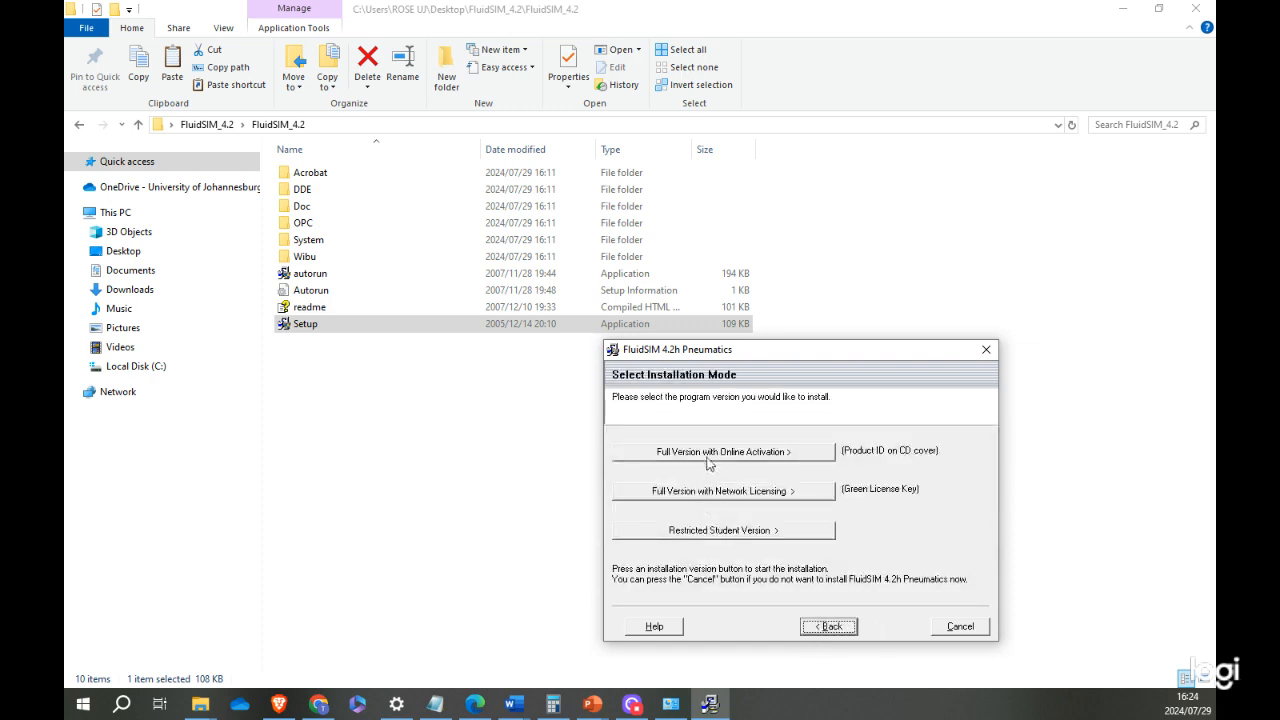
left_click(788, 531)
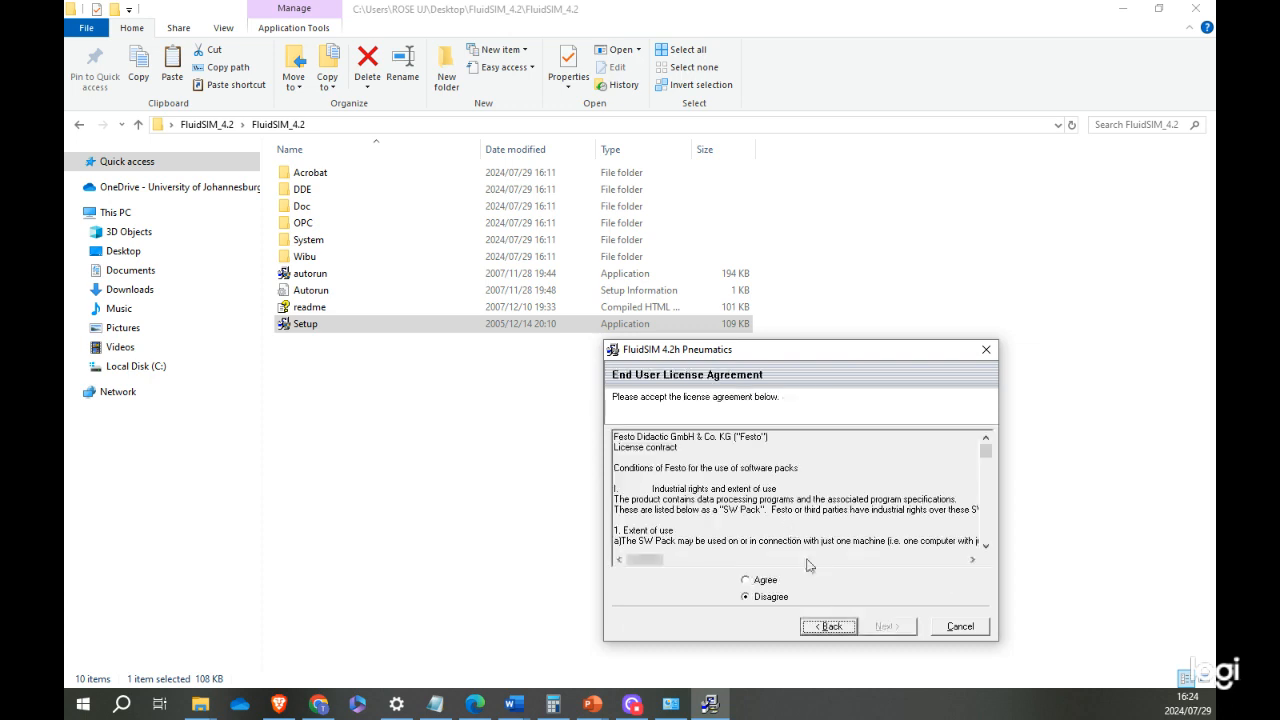
left_click(746, 581)
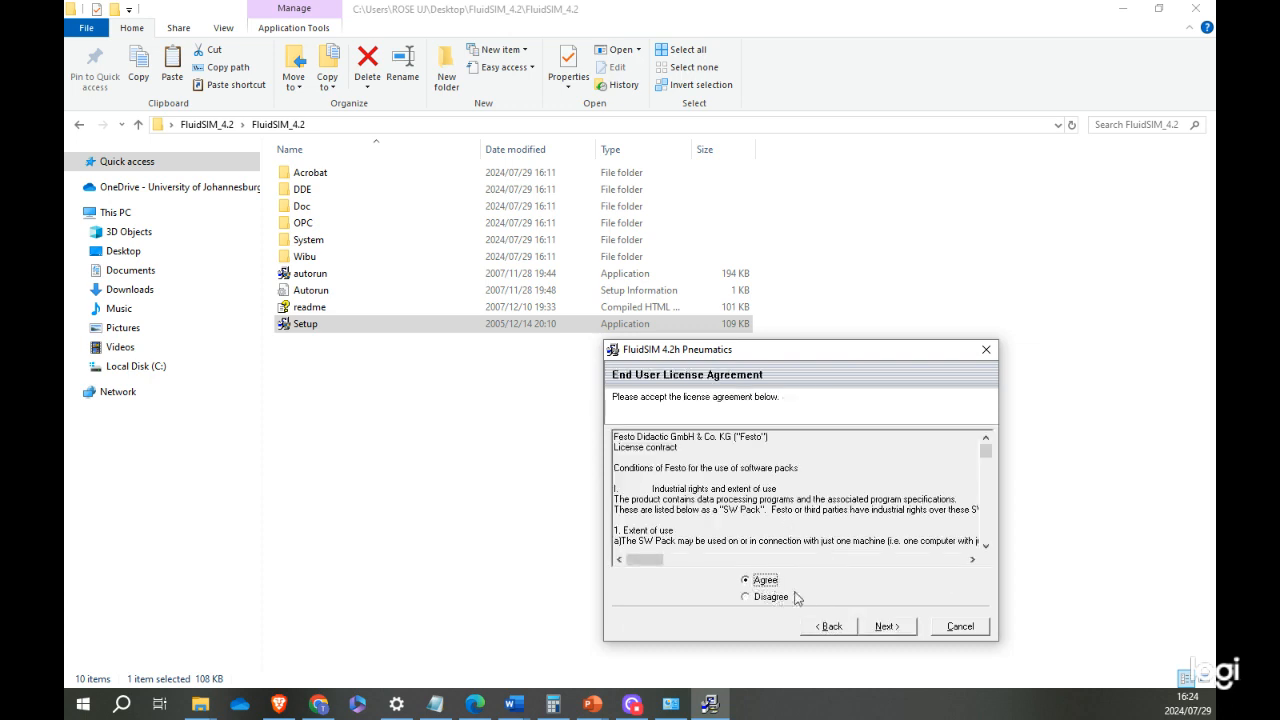
left_click(886, 628)
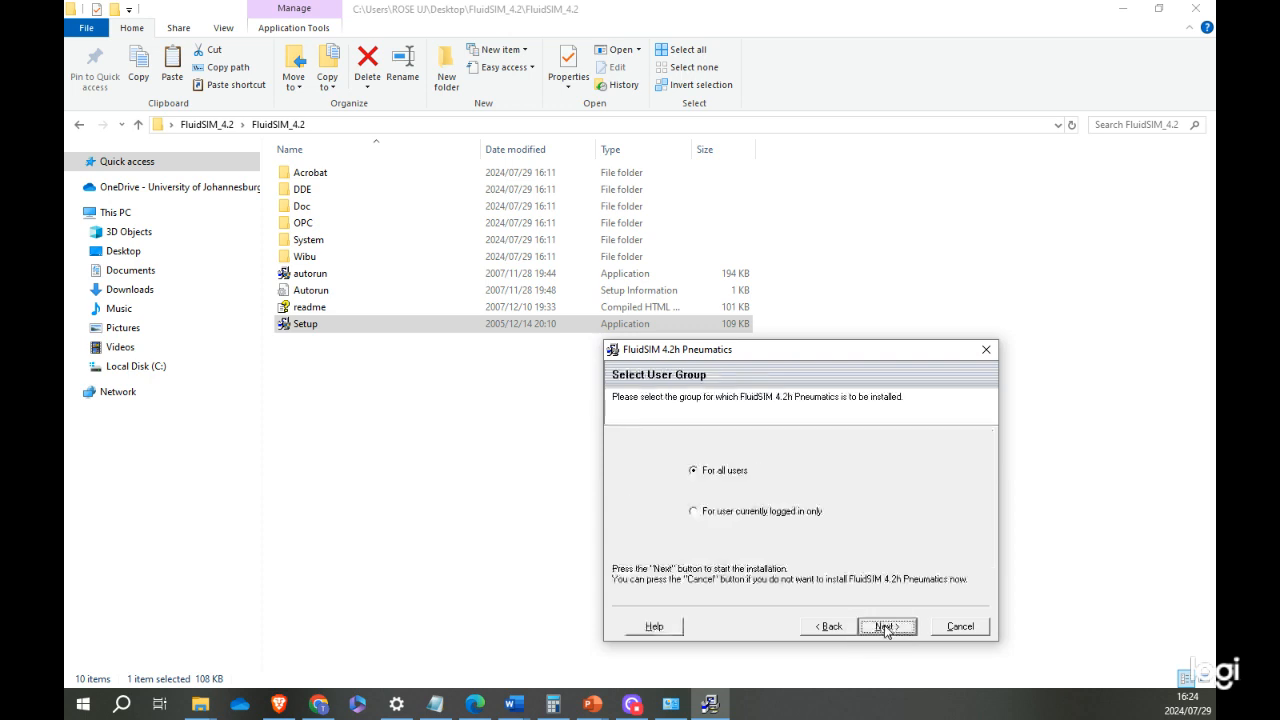
Install FluidSIM 4.2h Pneumatics for all users in the default destination folder and finish the installer.
left_click(886, 628)
left_click(886, 628)
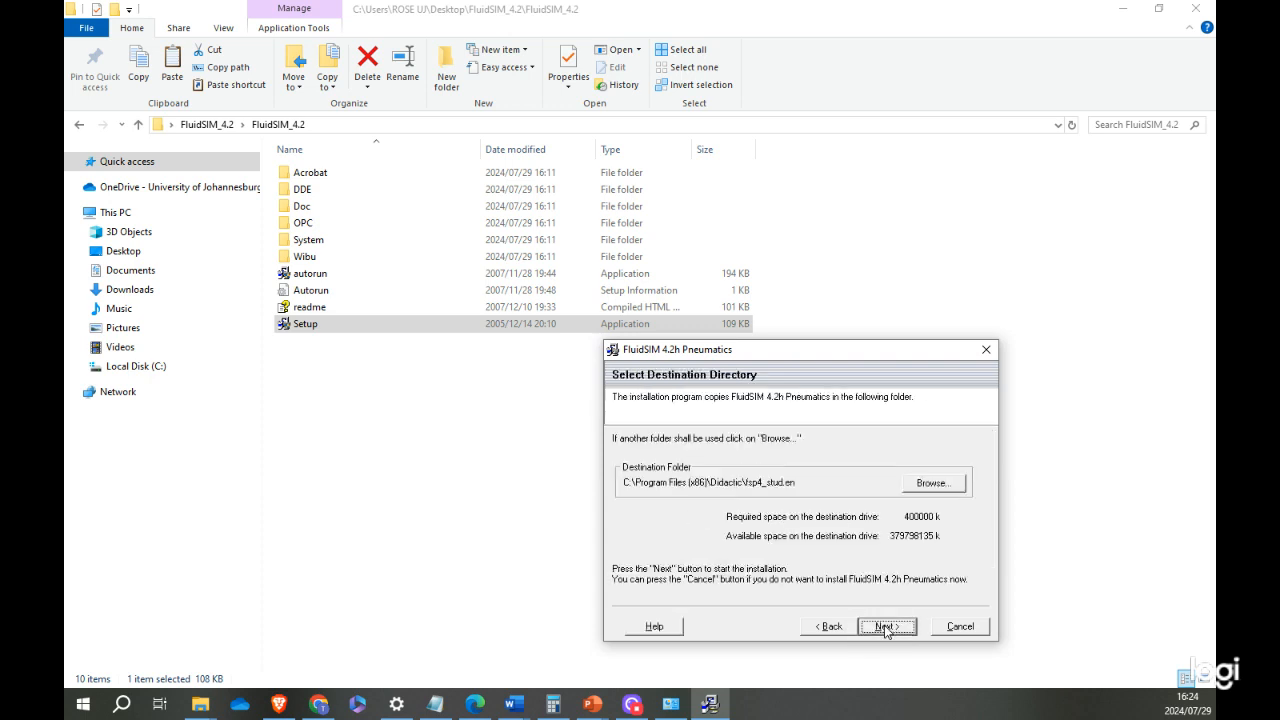
left_click(886, 628)
left_click(886, 628)
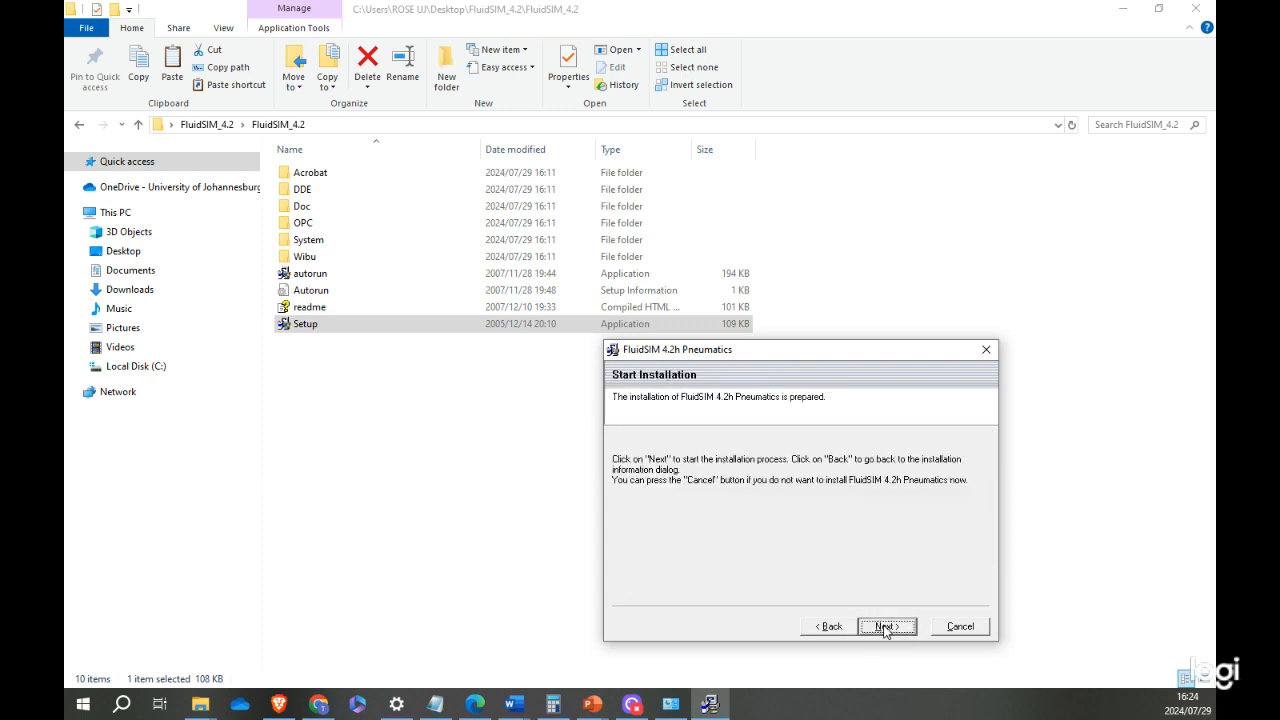
left_click(886, 628)
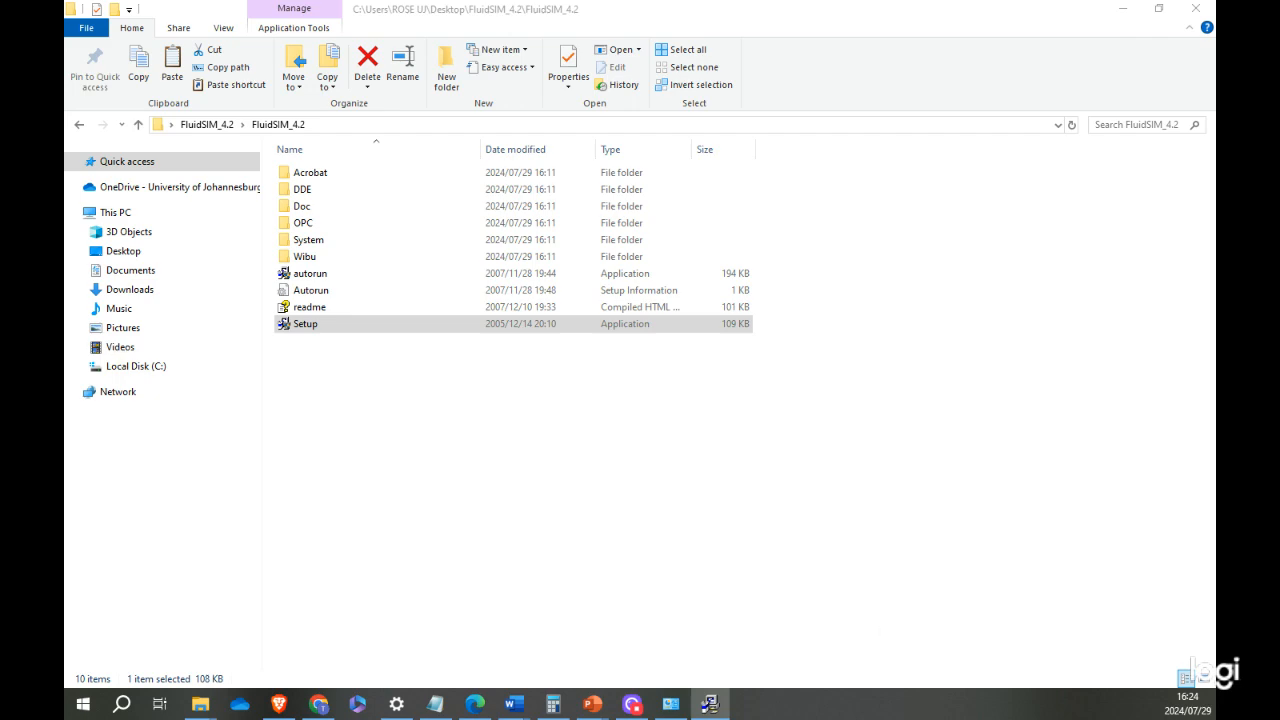
left_click_drag(576, 230, 962, 356)
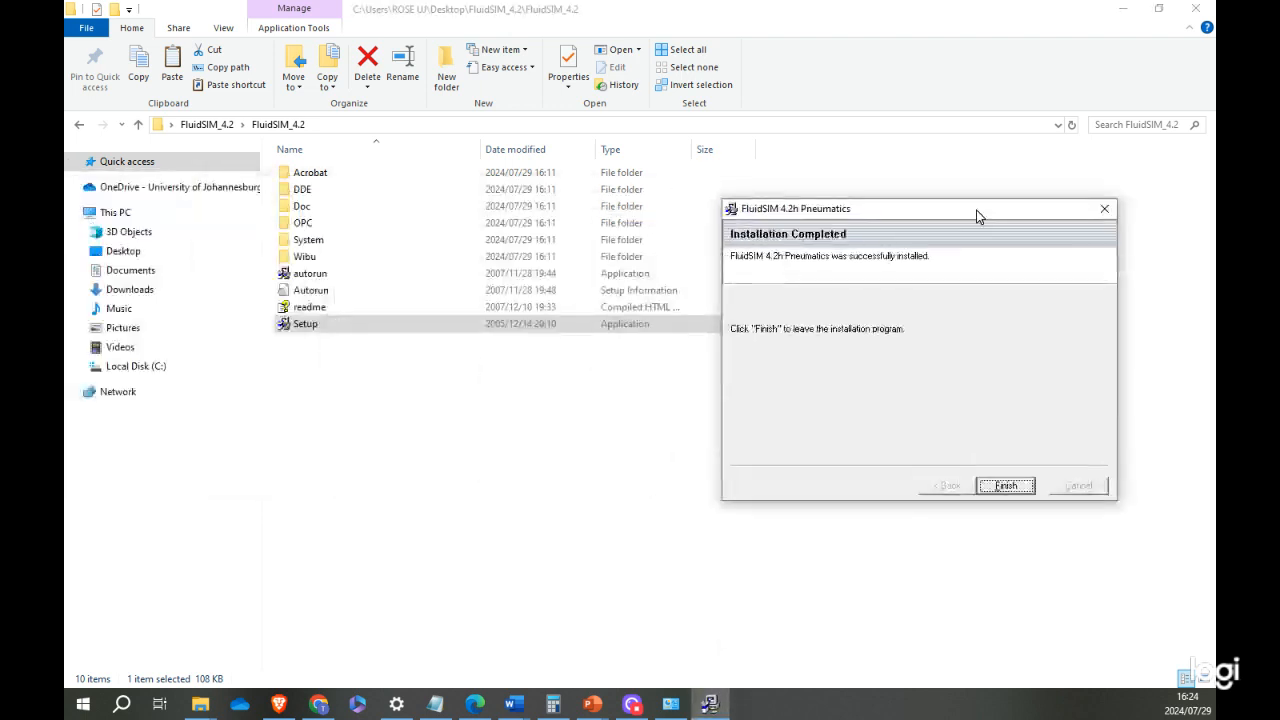
left_click_drag(974, 214, 990, 372)
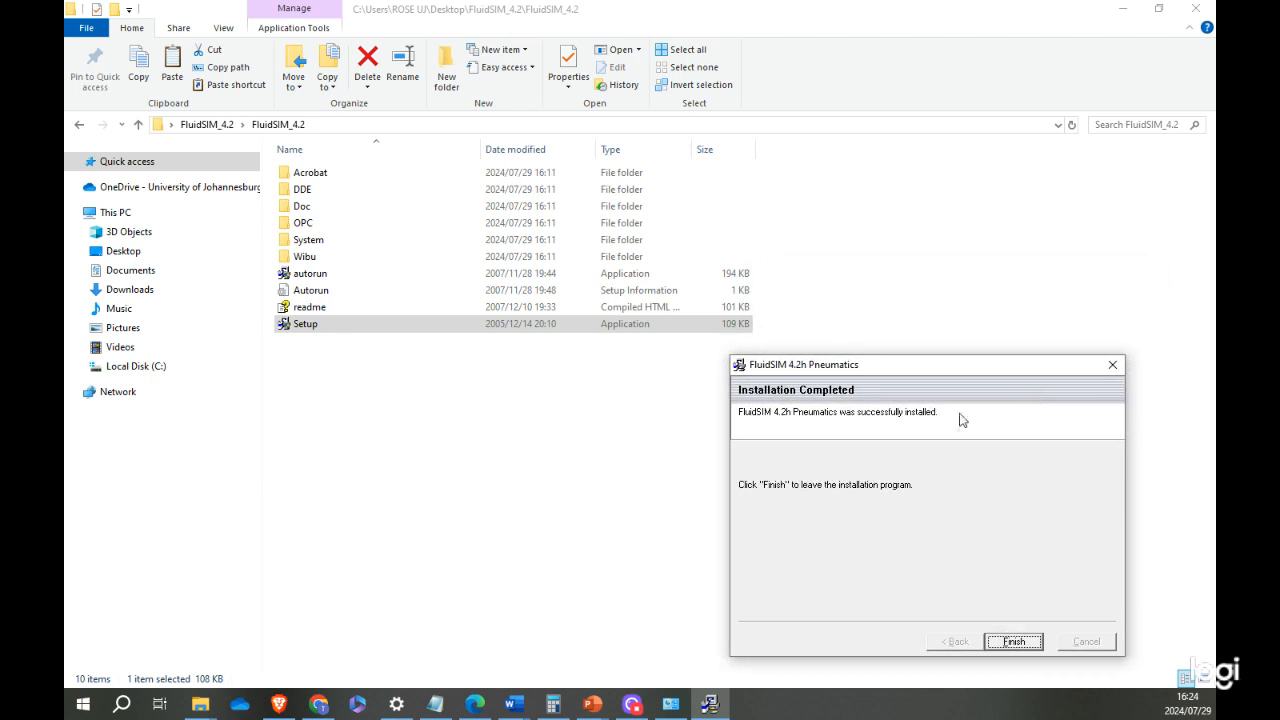
left_click(1015, 643)
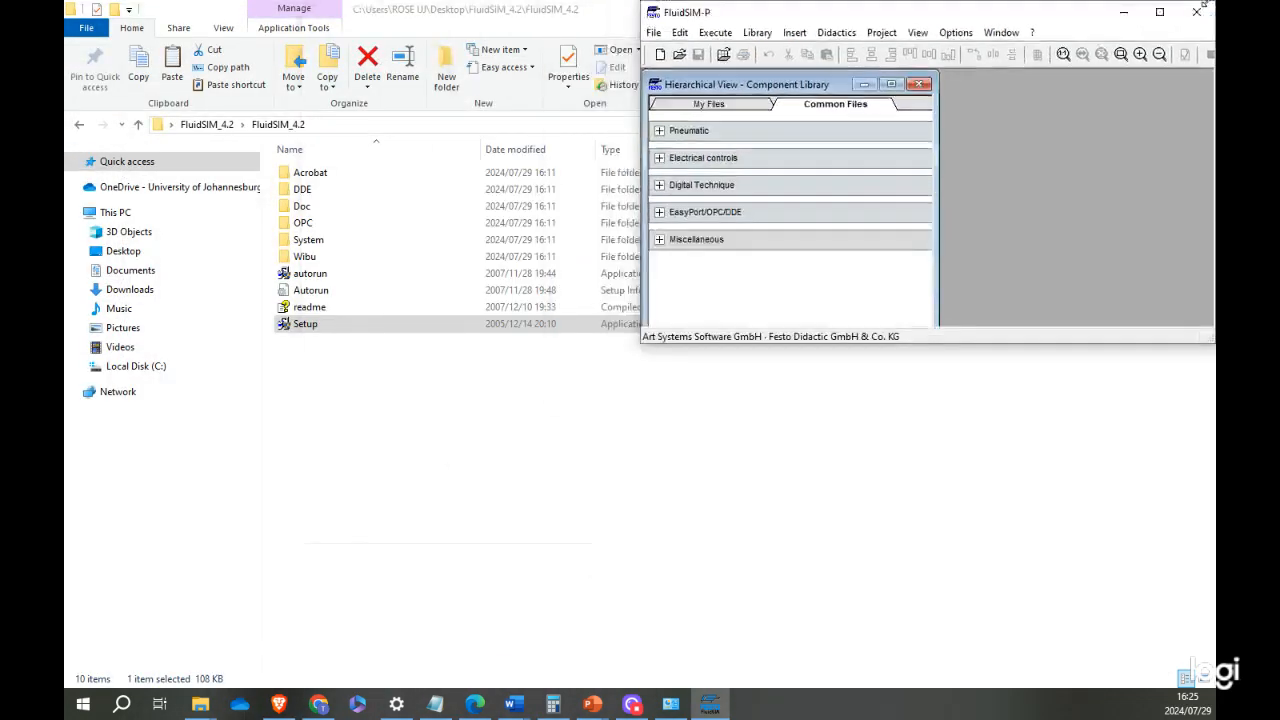
Maximize the FluidSIM-P window.
double_click(1014, 12)
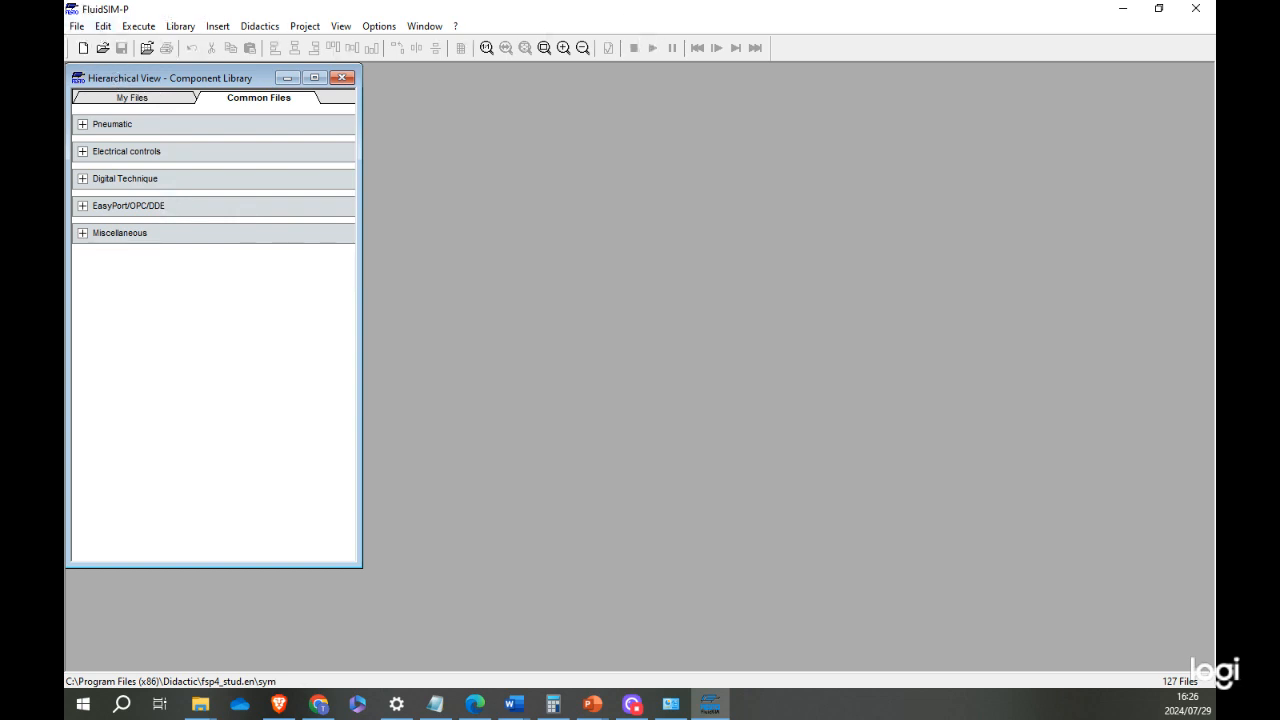
left_click(80, 28)
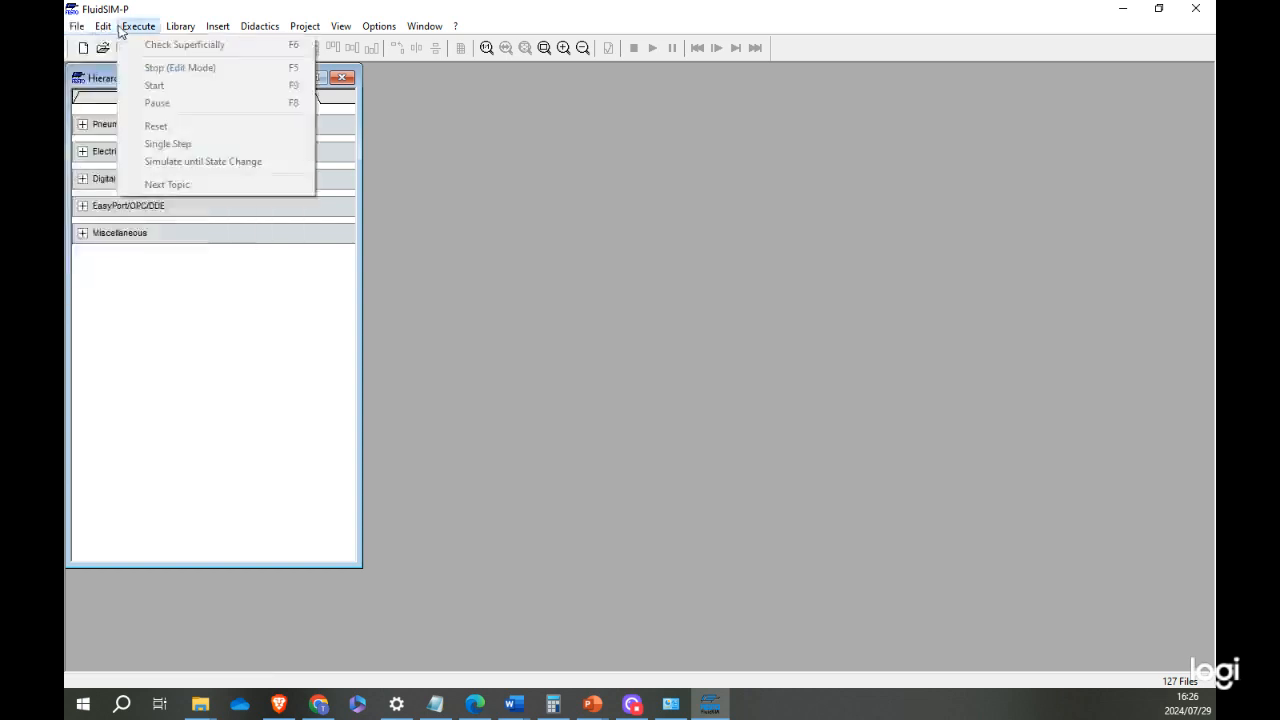
mouse_move(103, 34)
mouse_move(182, 35)
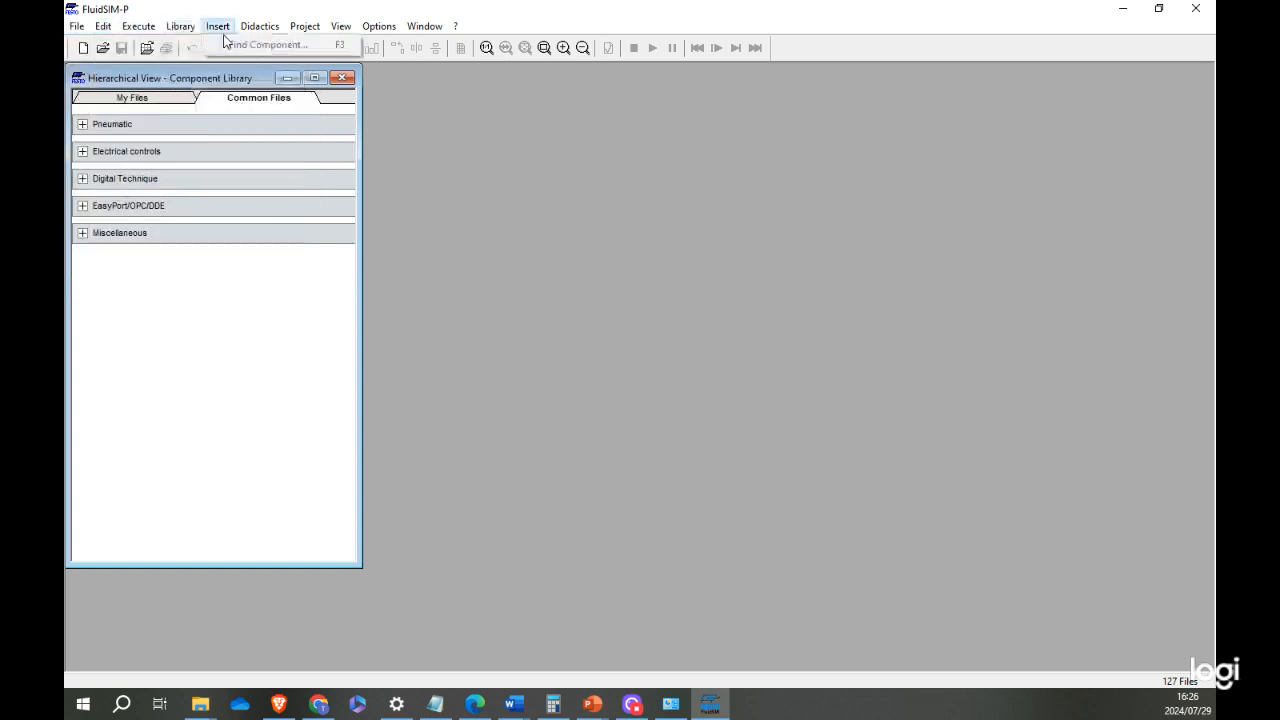
mouse_move(264, 32)
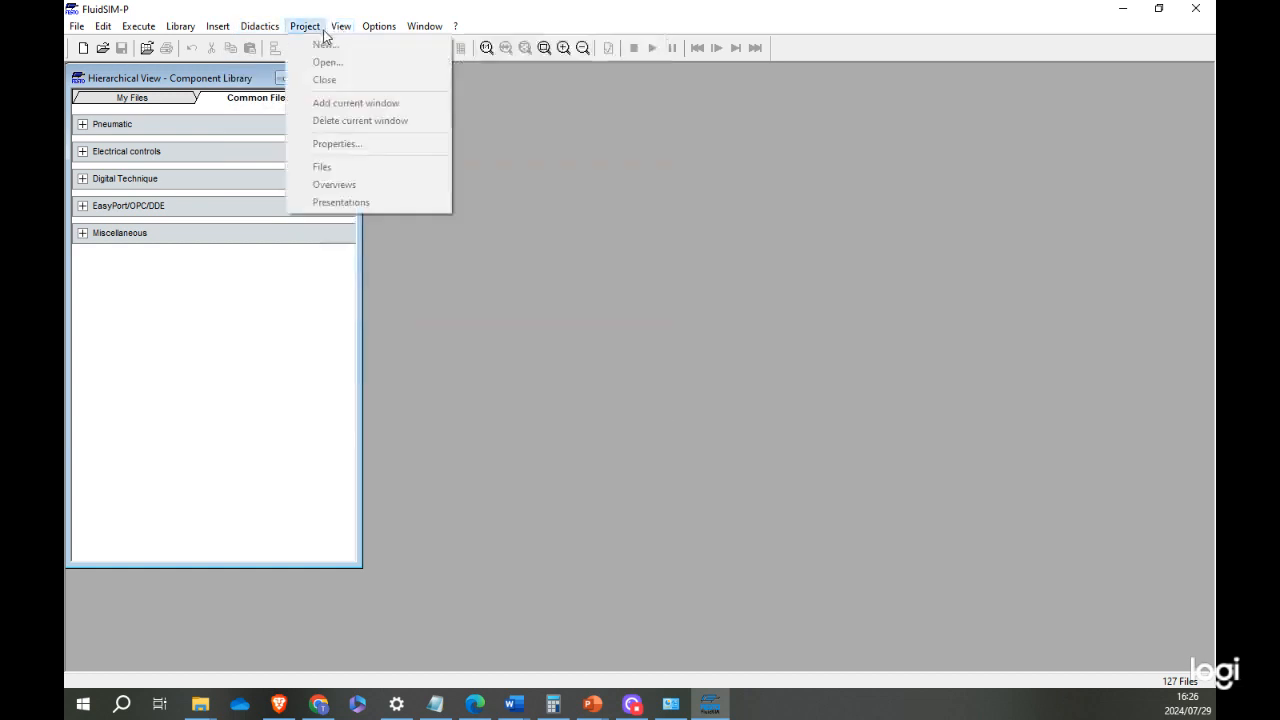
mouse_move(374, 35)
mouse_move(414, 32)
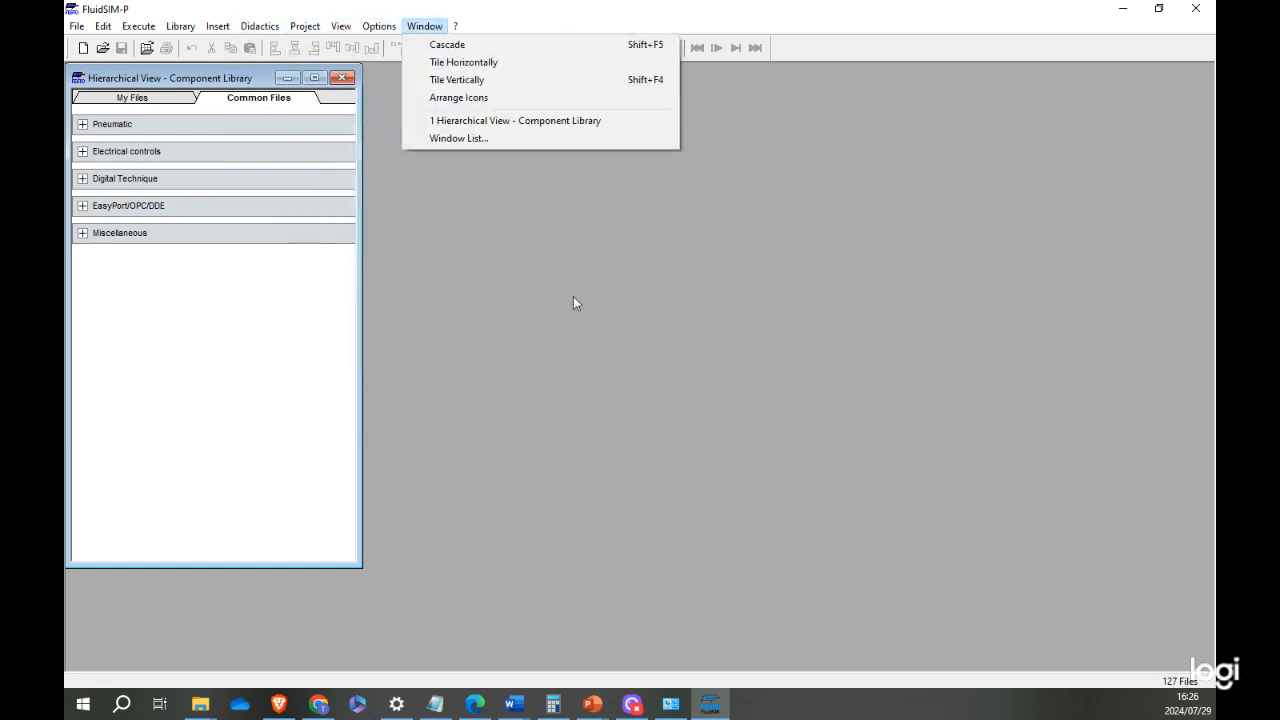
left_click(318, 406)
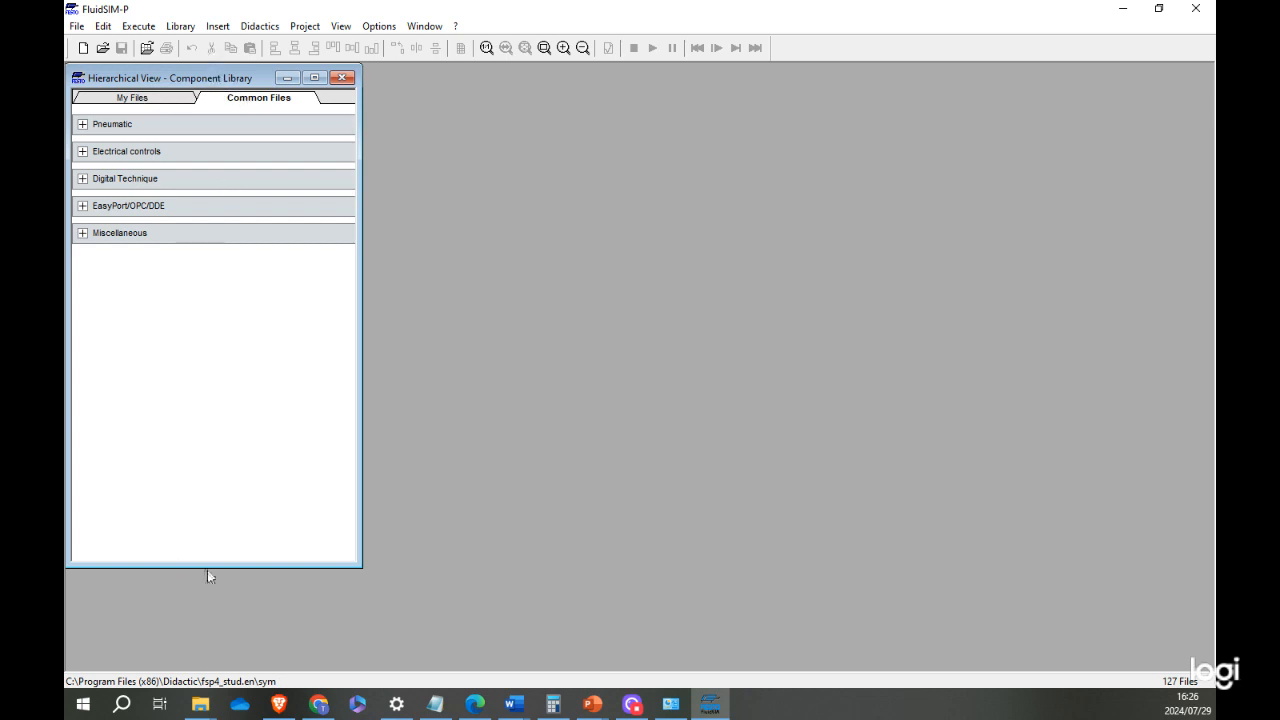
Extend the Component Library window down to the full height of the workspace and view the Miscellaneous category's contents.
left_click_drag(208, 570, 184, 665)
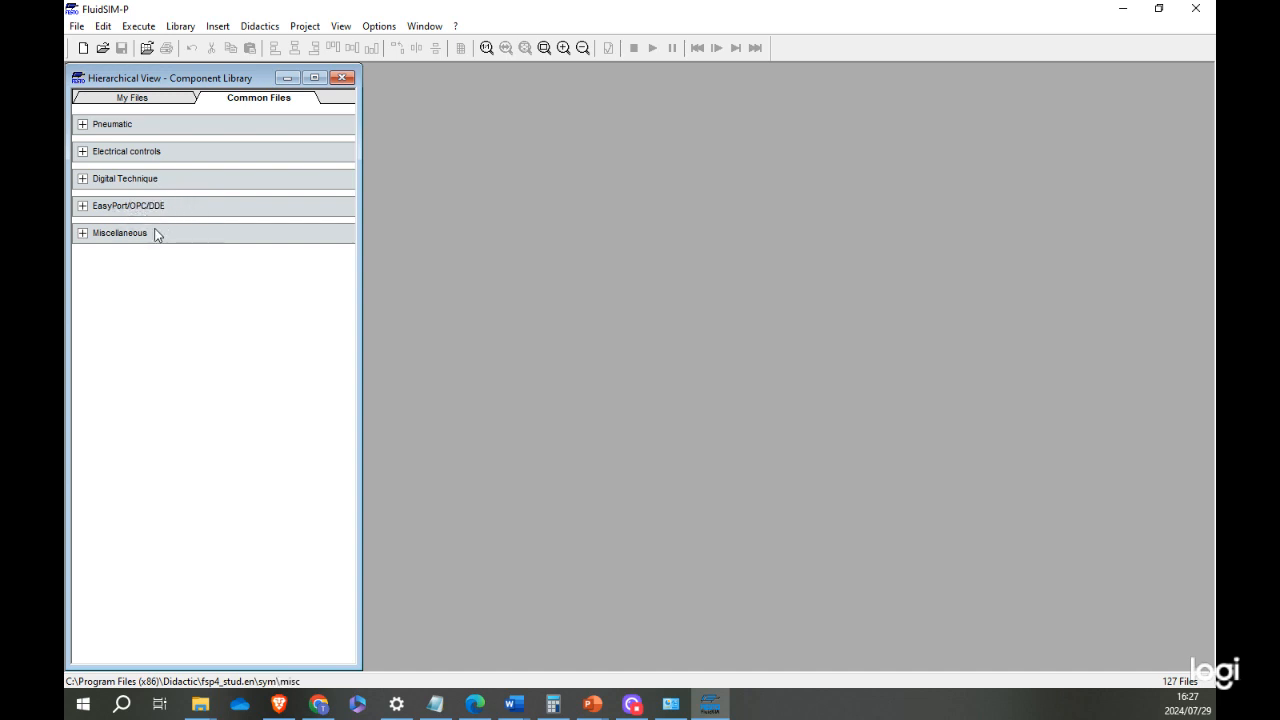
left_click(83, 233)
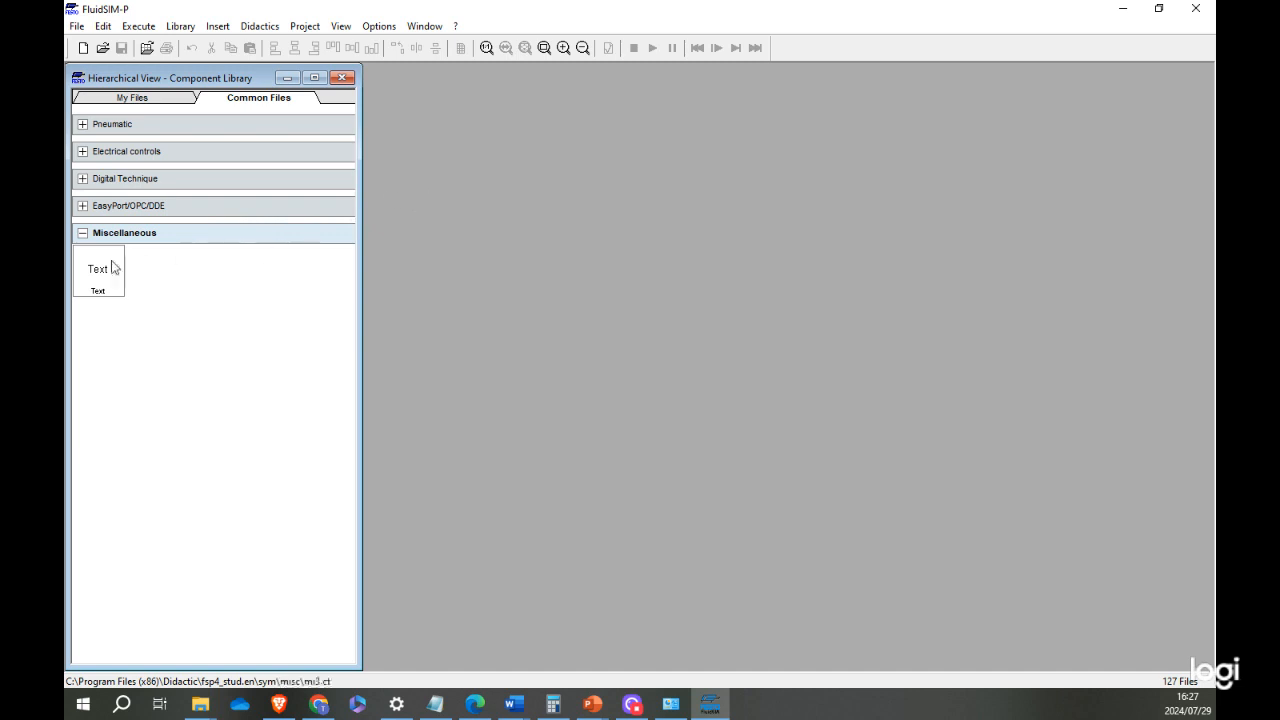
left_click(80, 236)
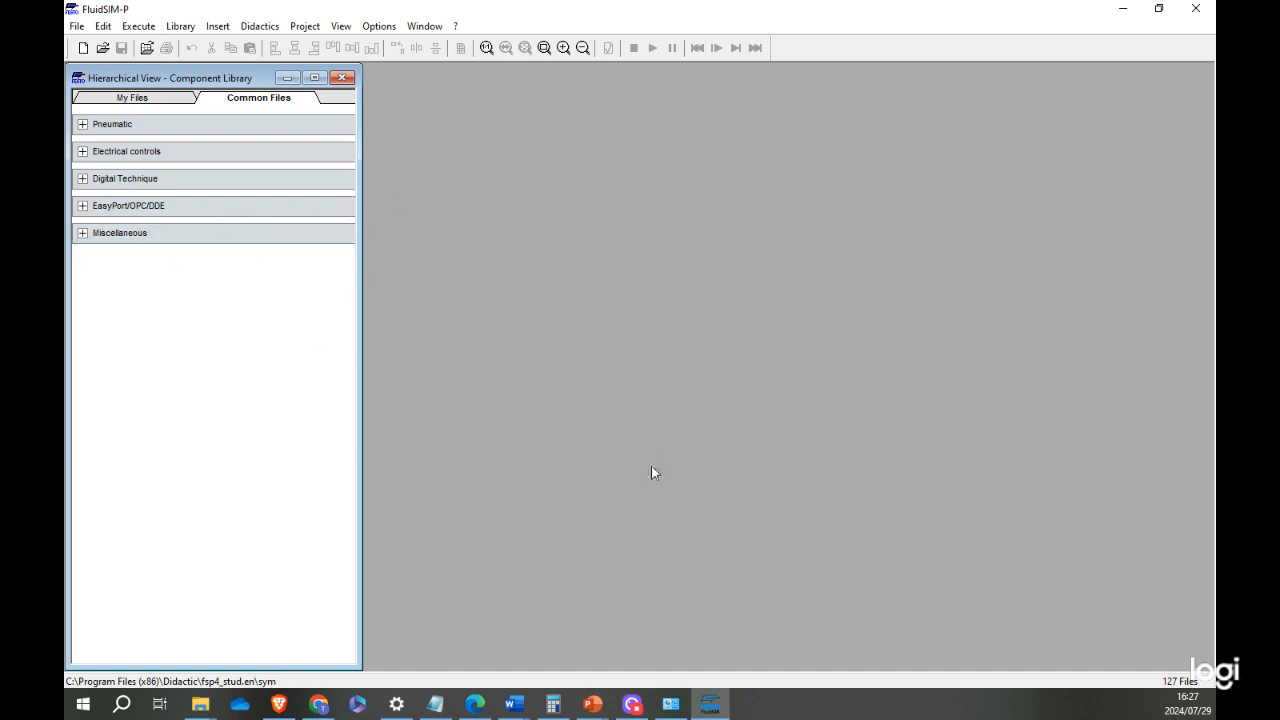
Switch to the Pneumatics S2 (1) presentation in PowerPoint.
mouse_move(588, 708)
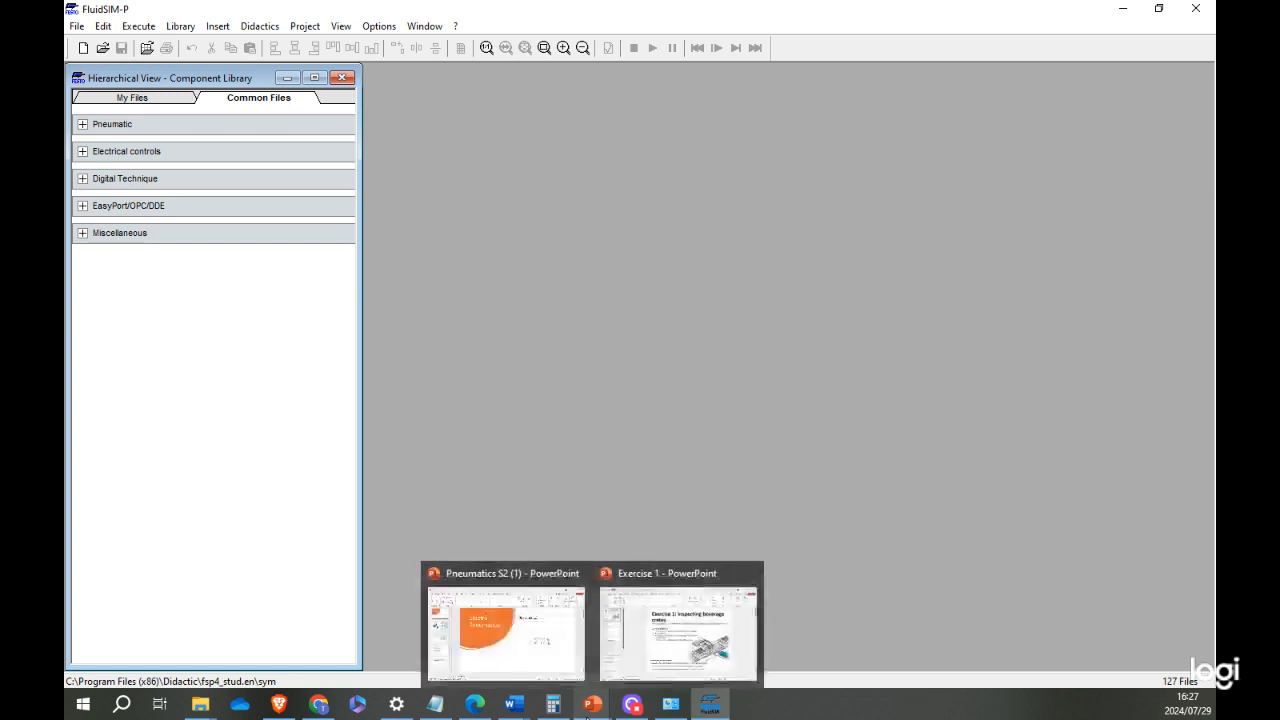
left_click(560, 664)
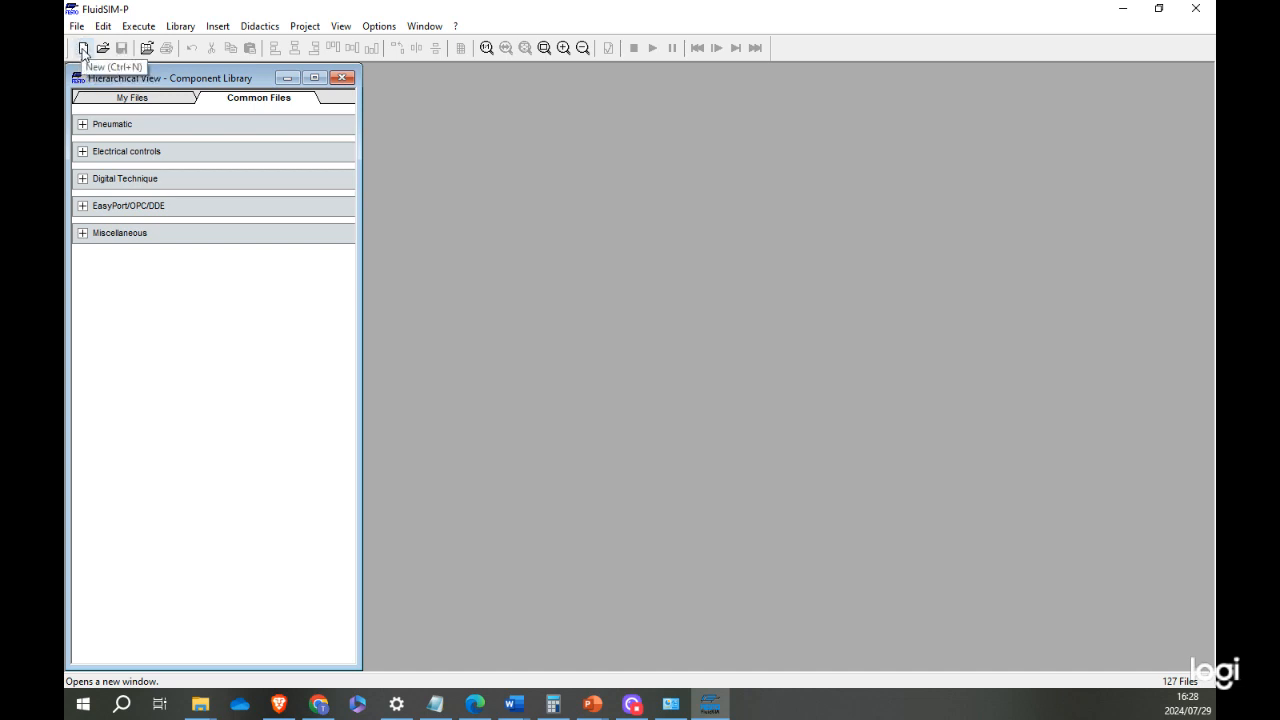
Create a new empty circuit in FluidSIM-P and expand the Pneumatic library's Supply Elements group.
left_click(83, 50)
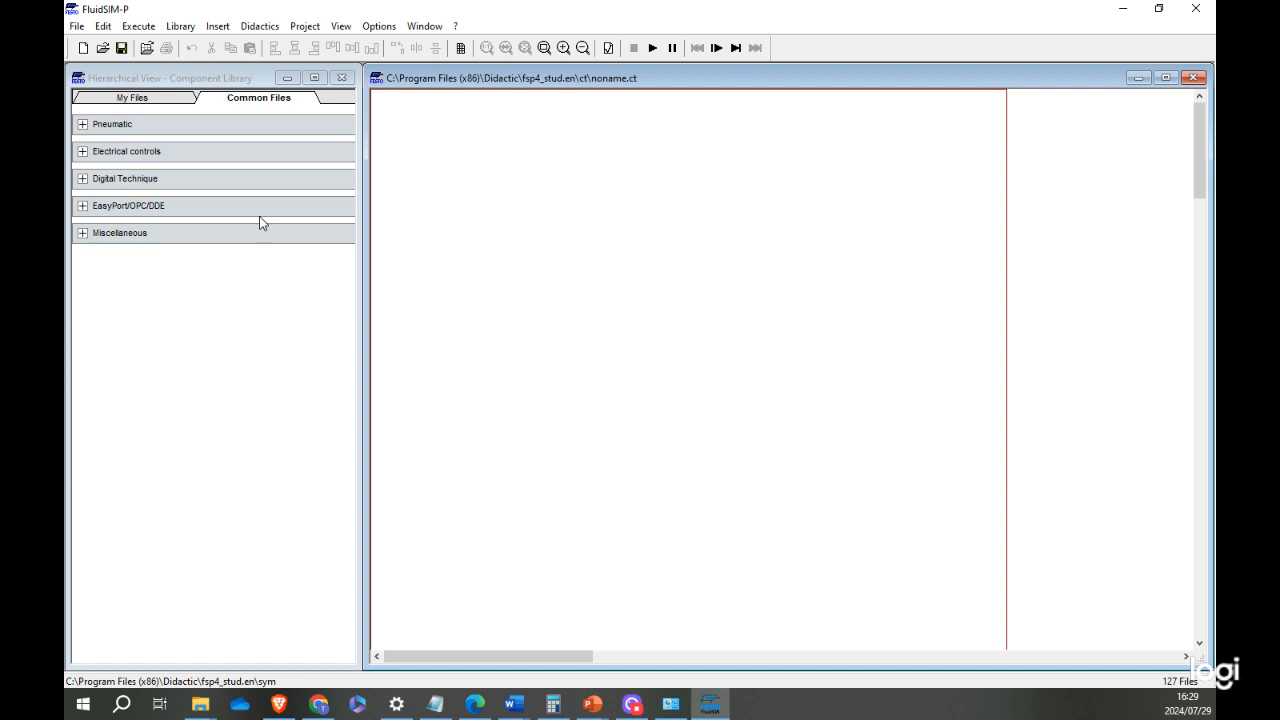
left_click(88, 127)
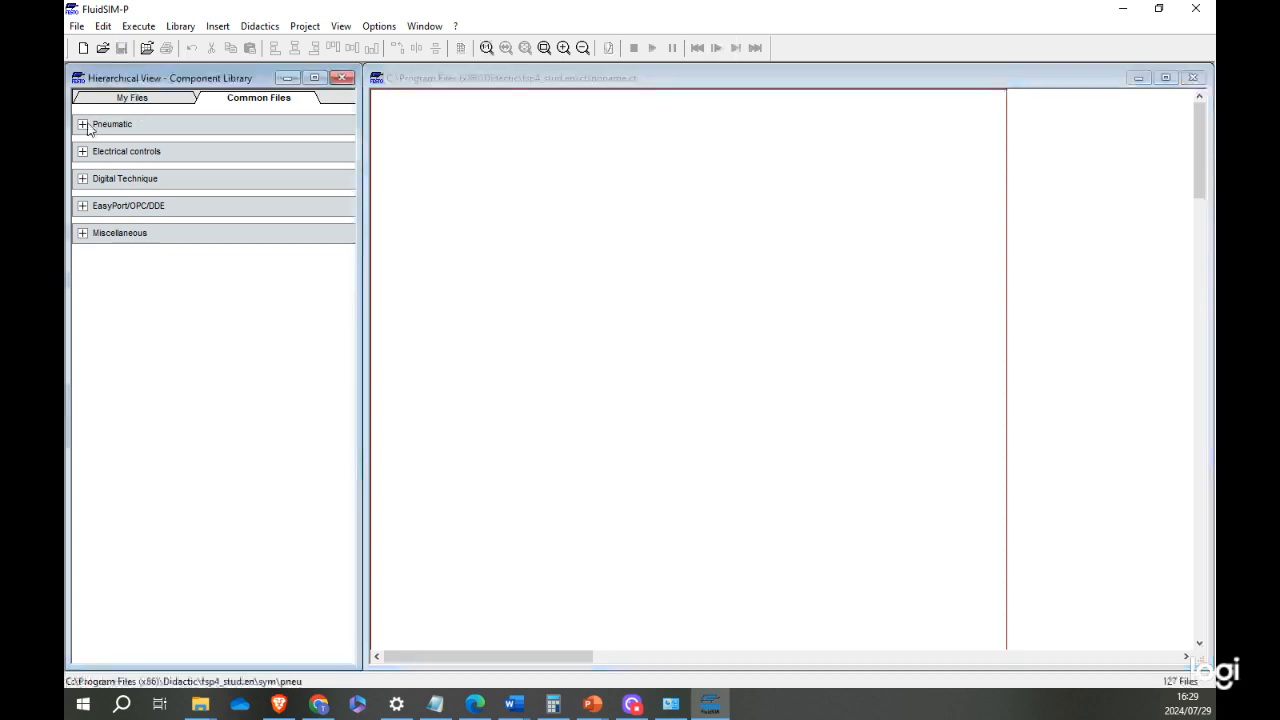
left_click(86, 125)
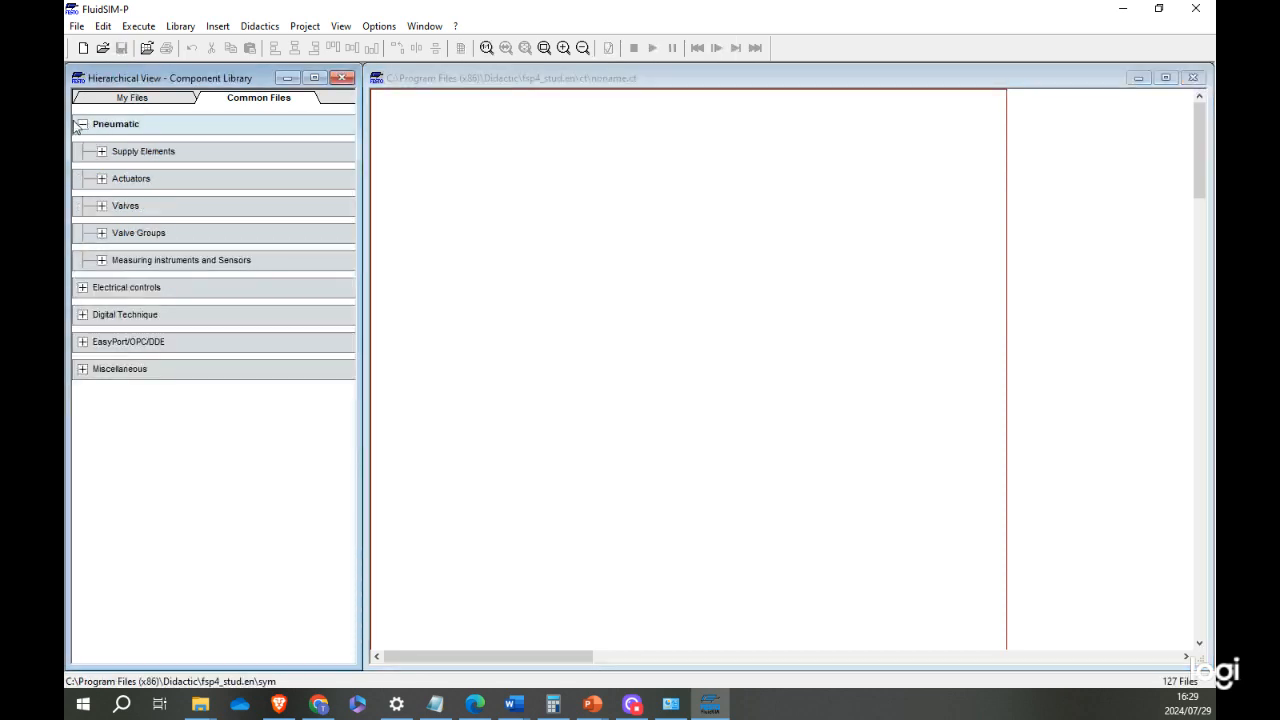
left_click(82, 125)
left_click(82, 126)
left_click(83, 127)
left_click(83, 128)
left_click(102, 152)
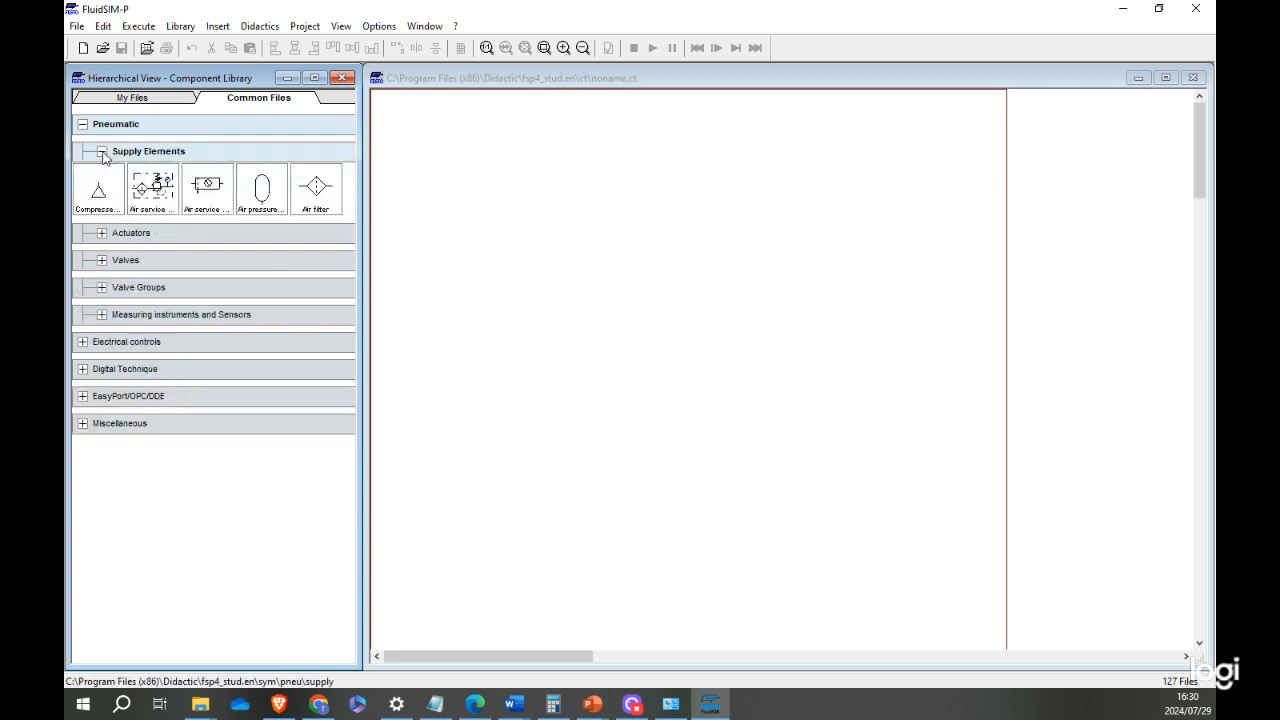
Place a compressed air supply from the Supply Elements in the lower-left area of the new circuit and deselect it.
left_click_drag(90, 208, 470, 491)
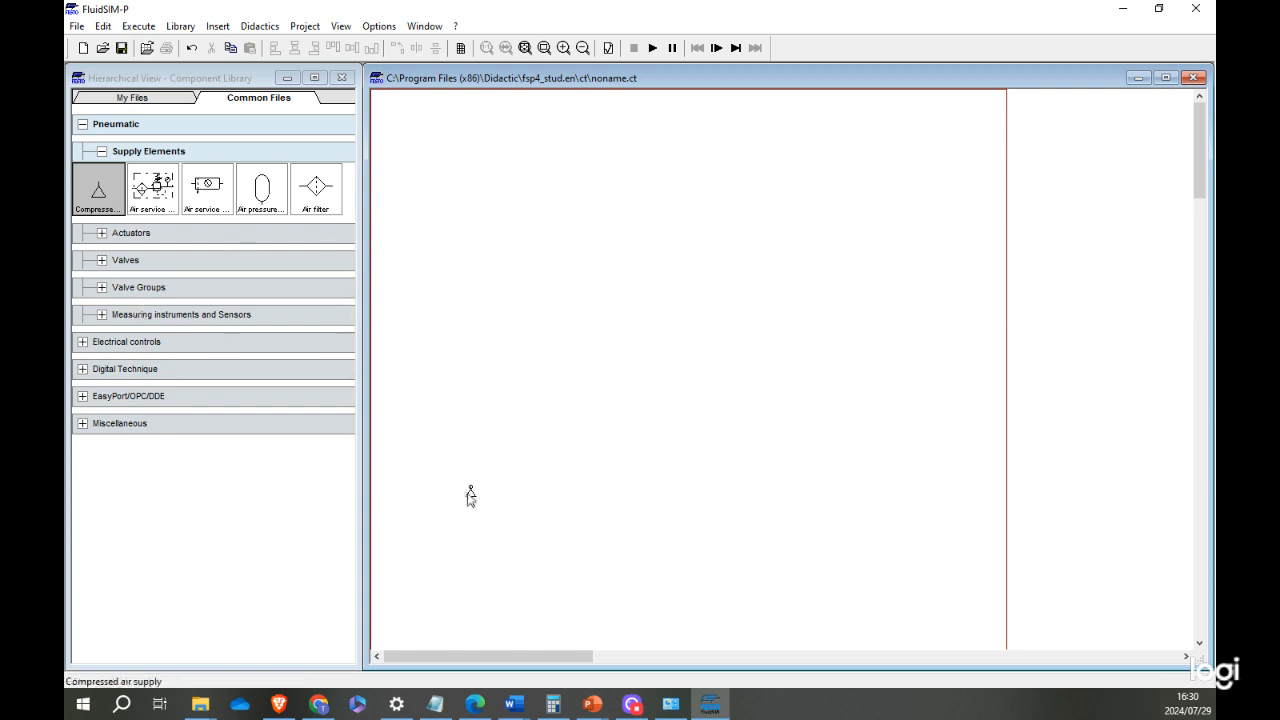
mouse_move(471, 497)
left_mouse_down()
mouse_move(423, 494)
mouse_move(451, 500)
left_mouse_up()
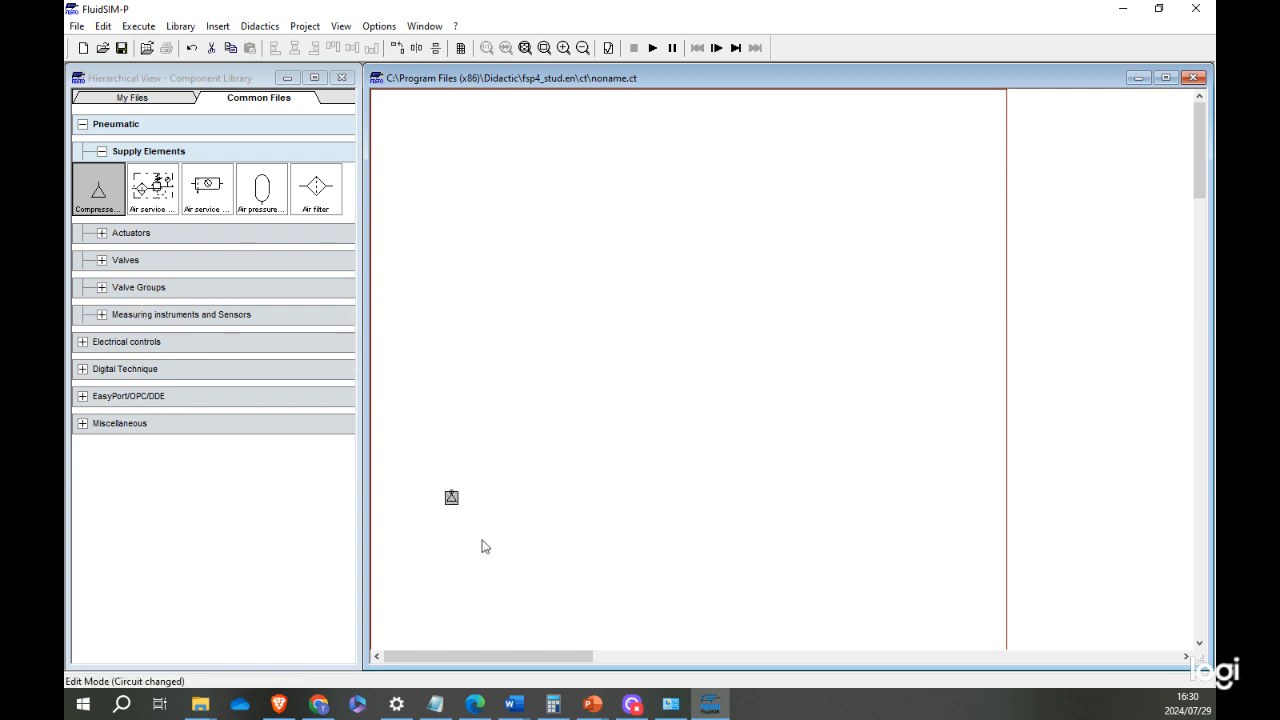
left_click(514, 457)
left_click(451, 498)
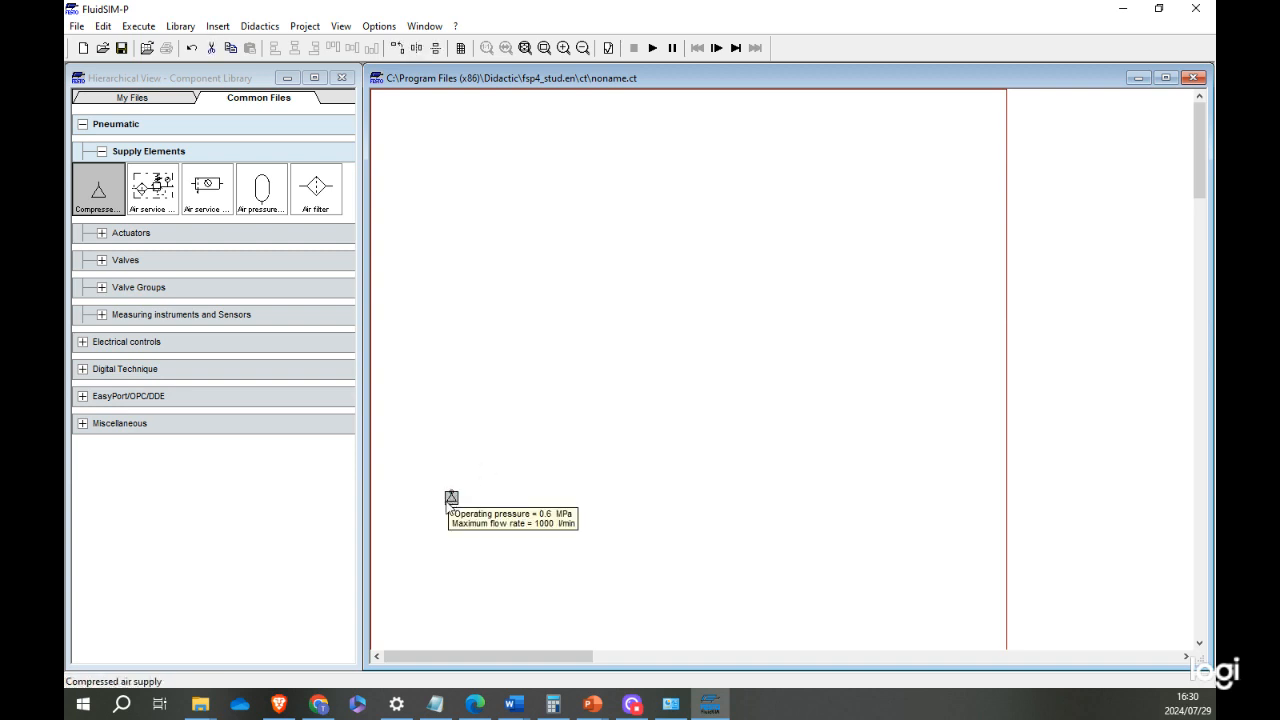
left_click(546, 459)
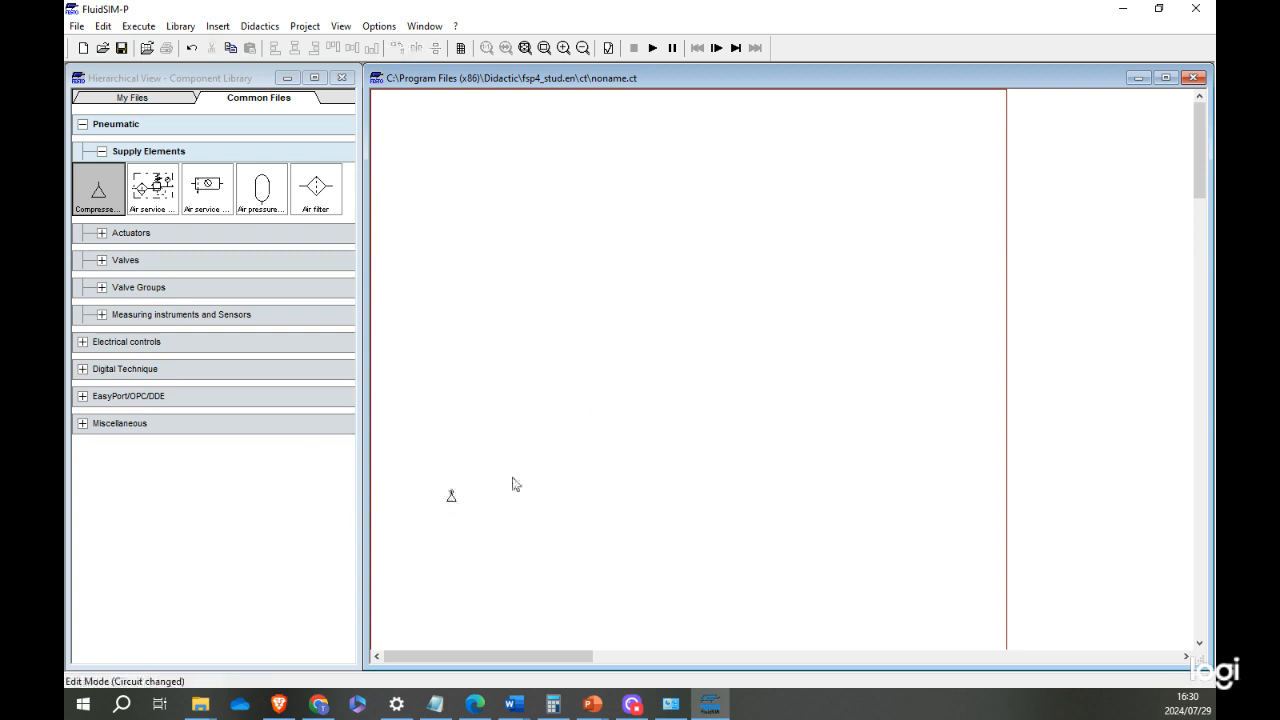
View the component photo of the placed compressed air supply over the circuit area and close it.
left_click(451, 497)
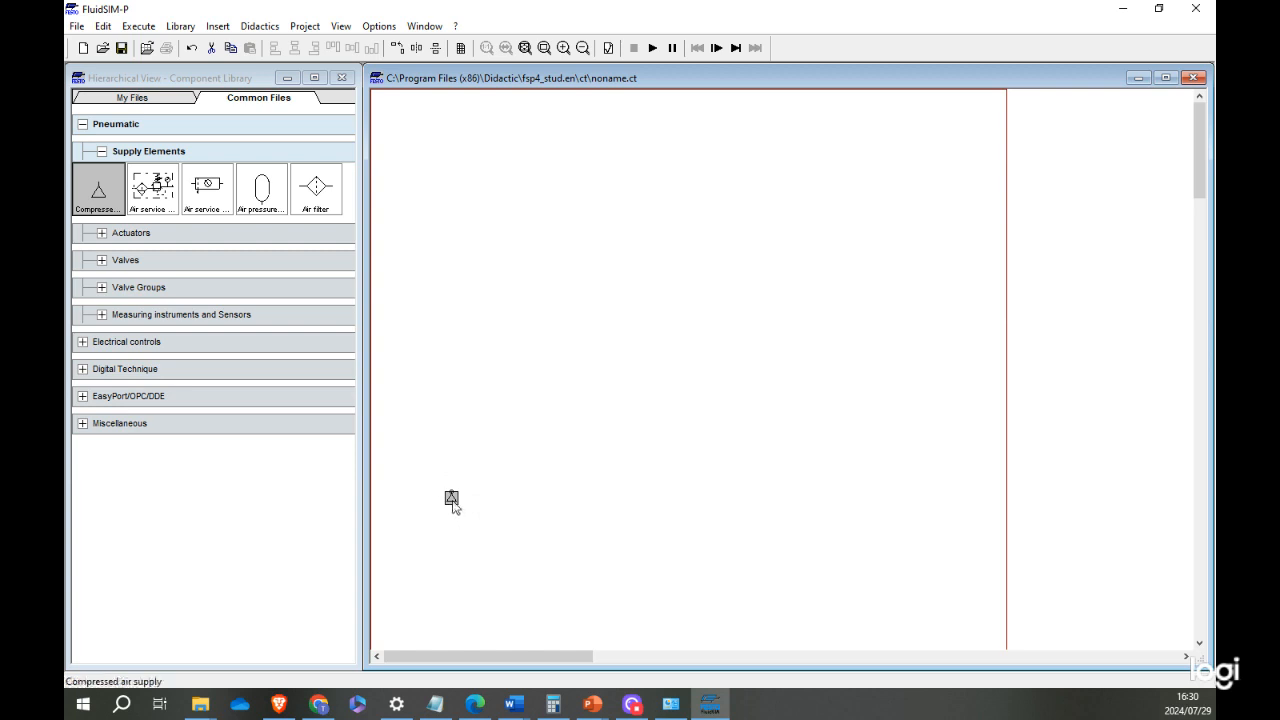
mouse_move(455, 502)
right_click(451, 500)
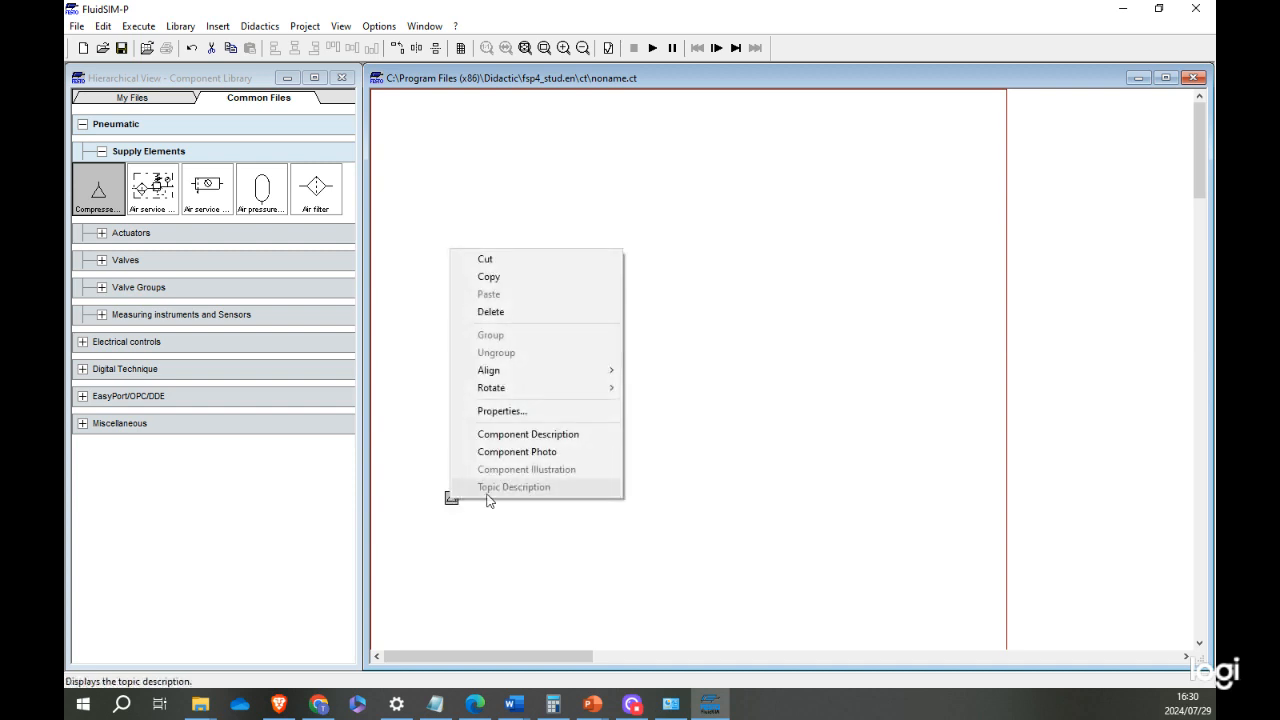
left_click(548, 454)
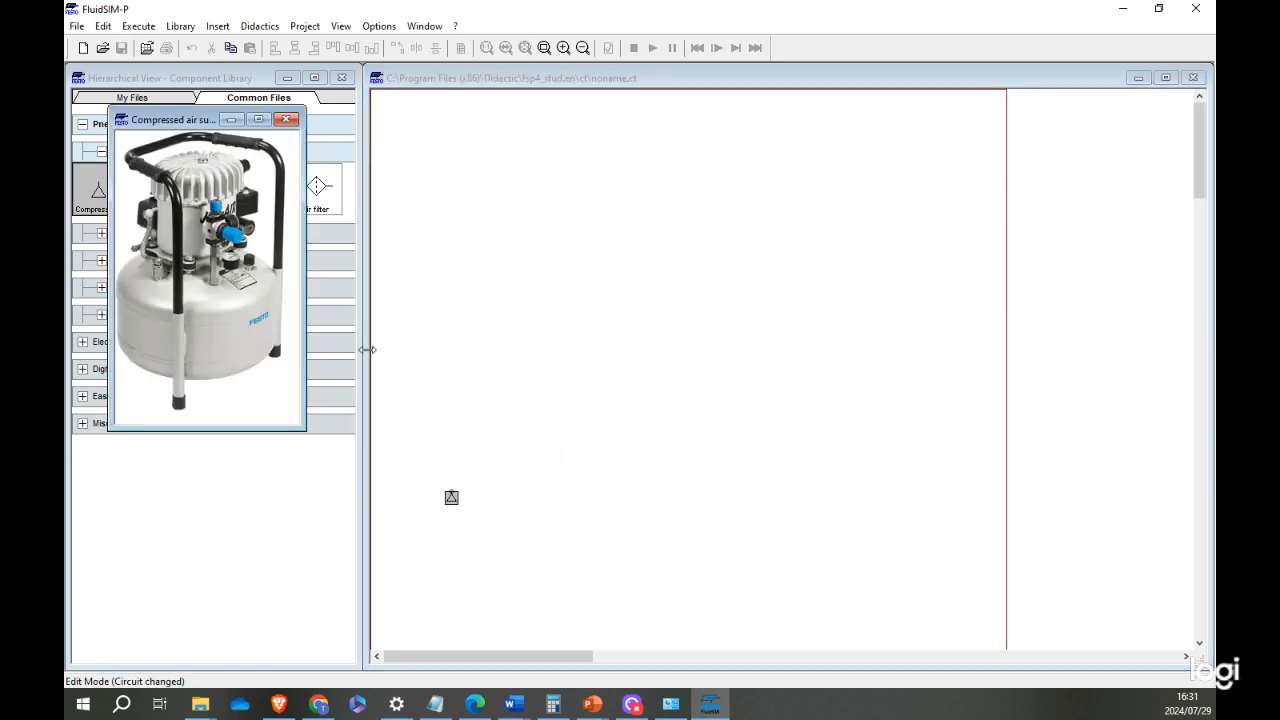
mouse_move(183, 124)
left_mouse_down()
mouse_move(599, 96)
mouse_move(665, 158)
mouse_move(661, 172)
left_mouse_up()
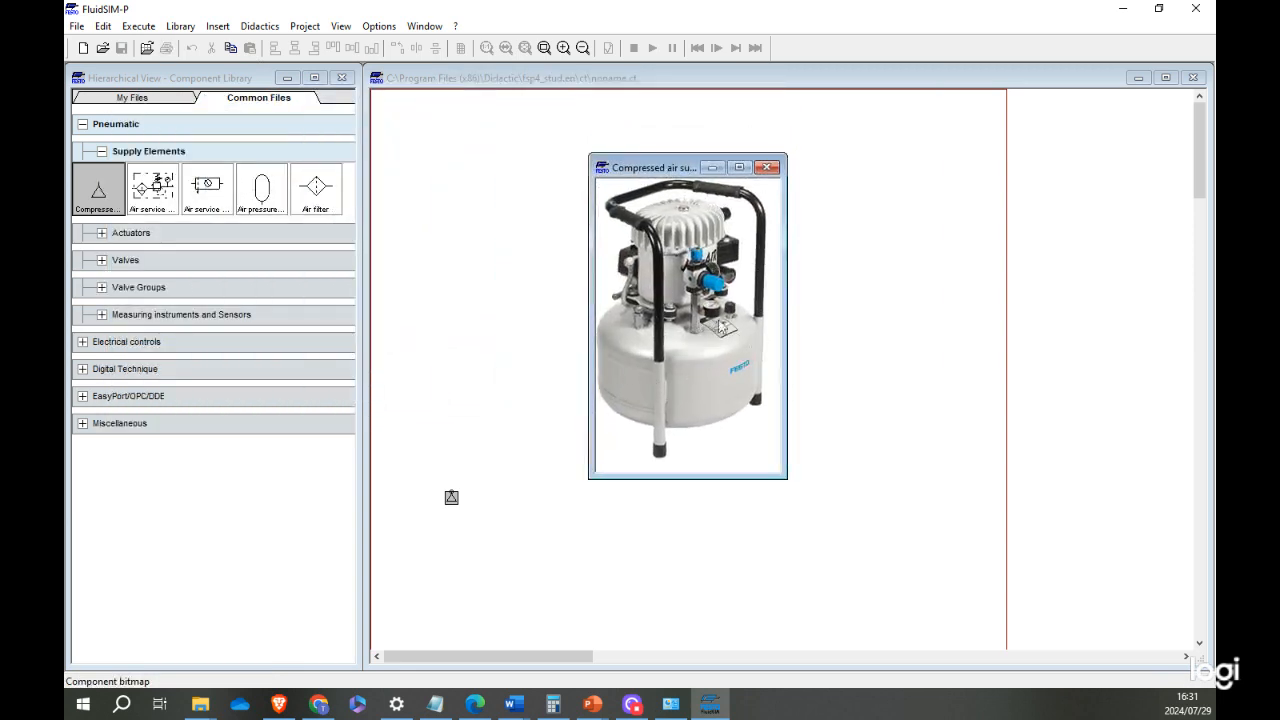
left_click(546, 175)
left_click(768, 168)
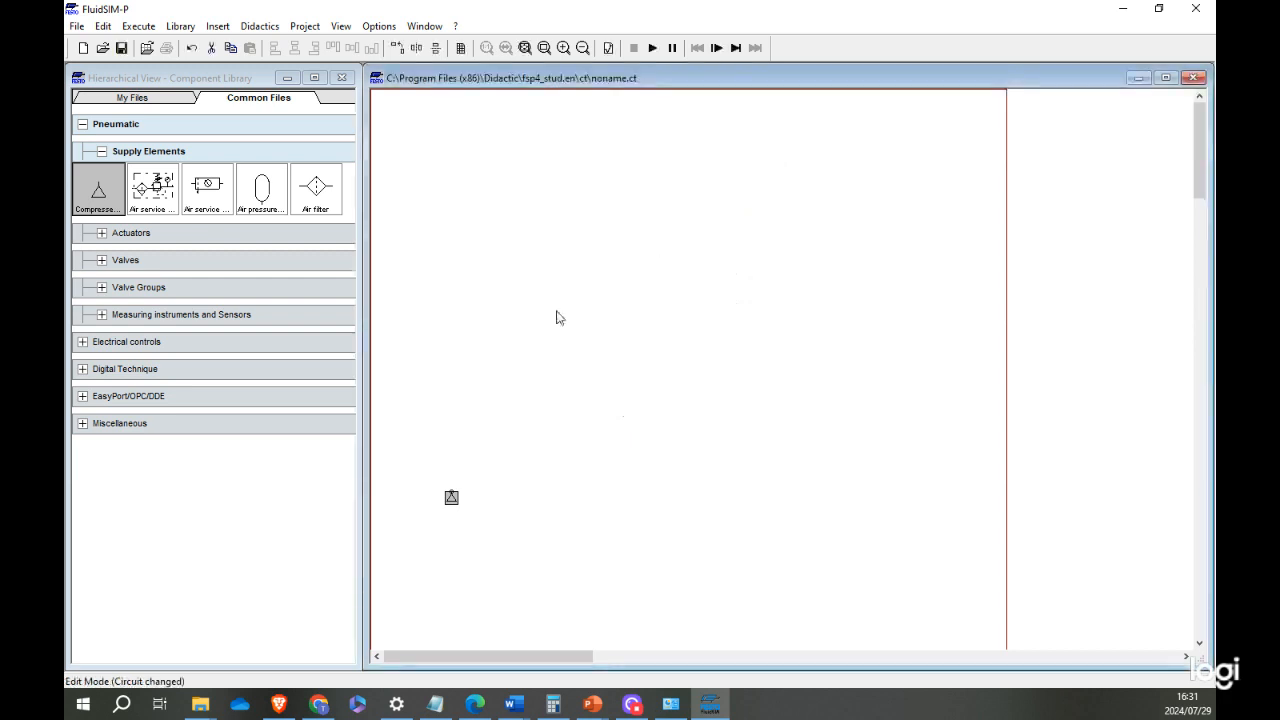
Read the component description of the compressed air supply in the help window, close it and leave the component deselected.
right_click(451, 501)
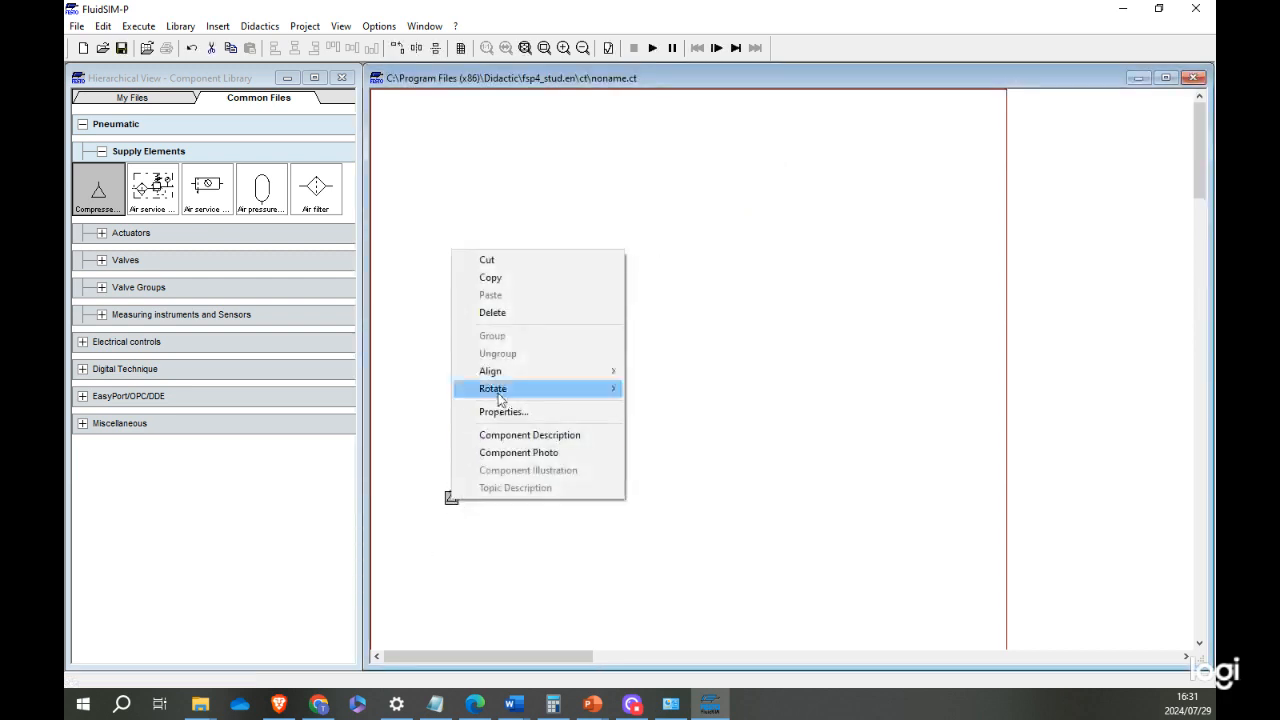
left_click(531, 434)
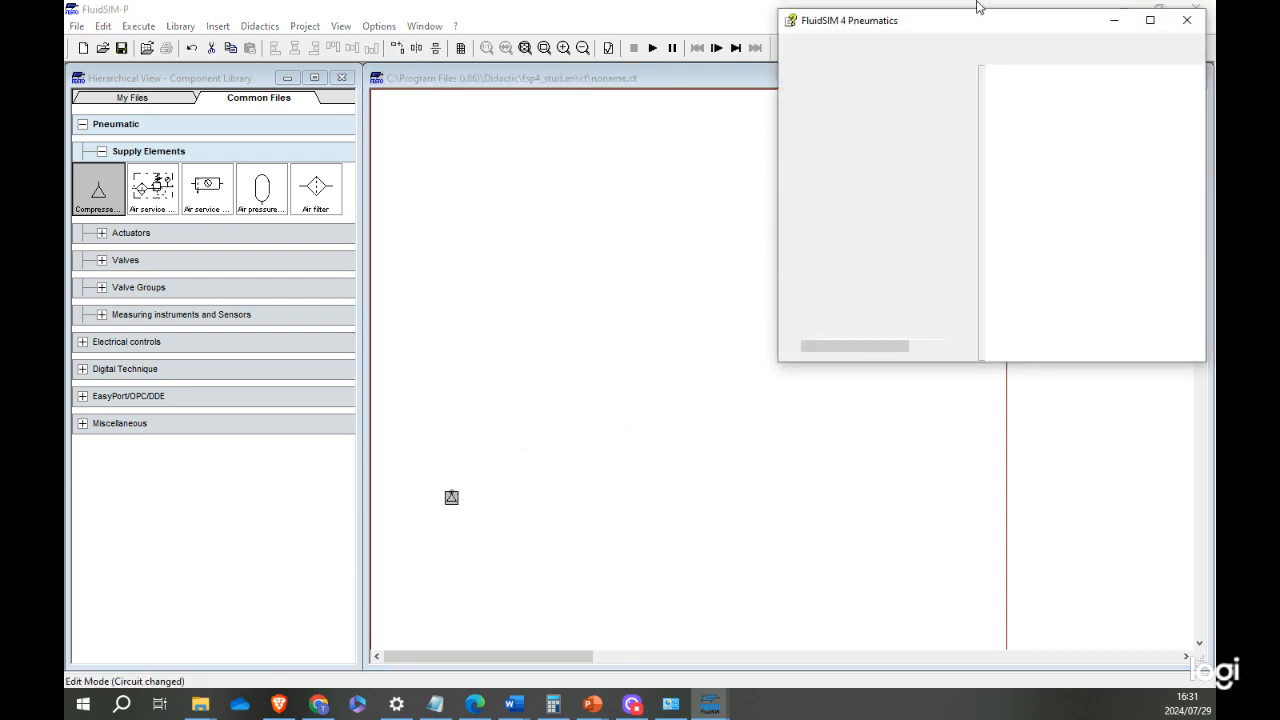
left_click_drag(968, 21, 565, 72)
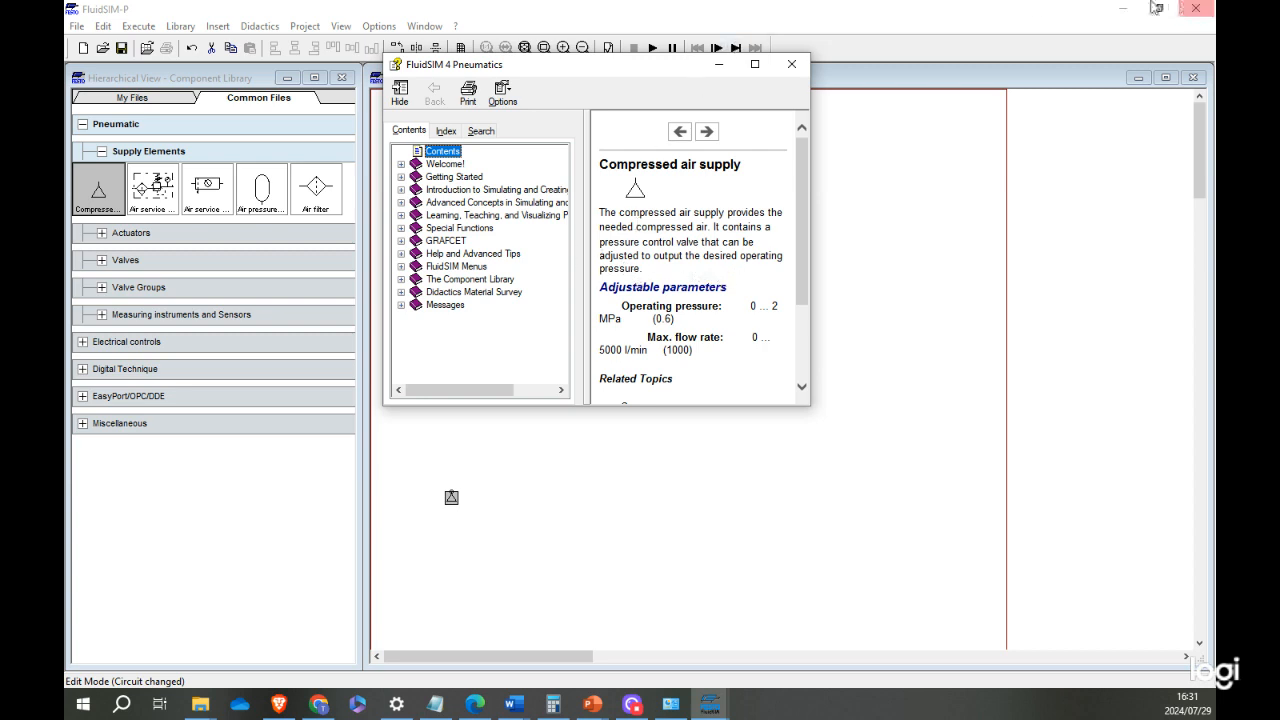
left_click(792, 66)
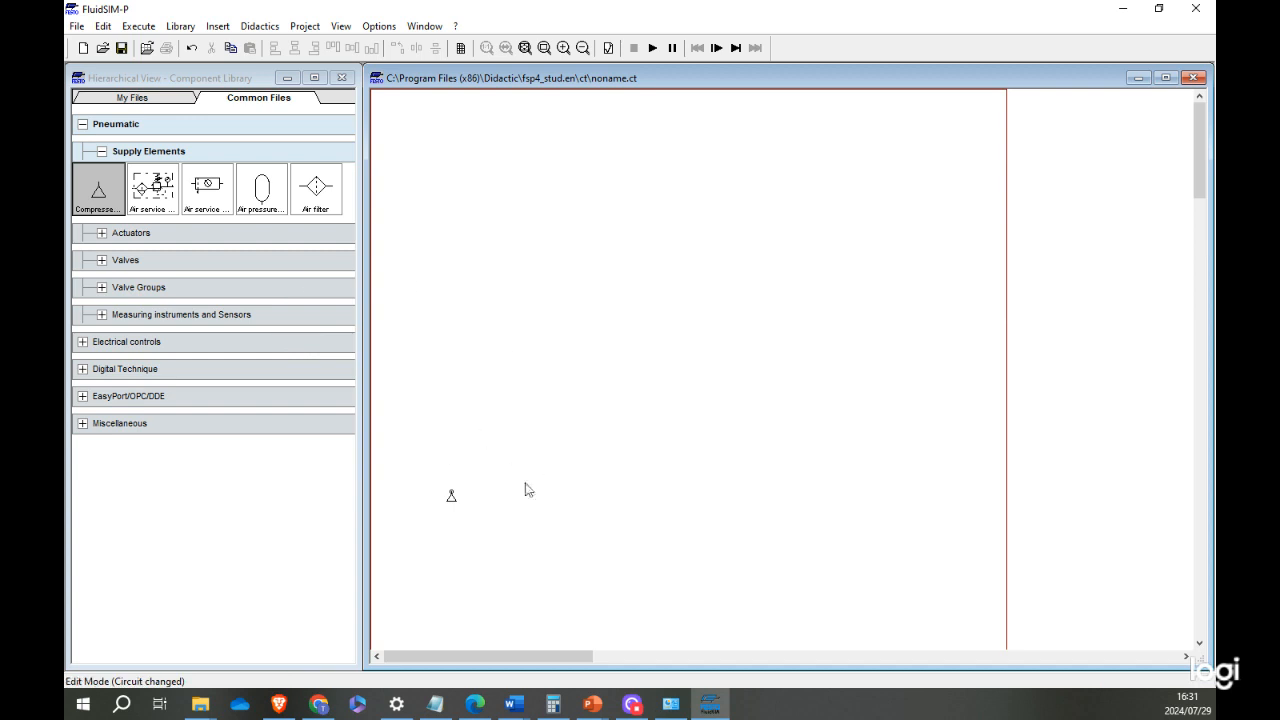
left_click(455, 499)
left_click(545, 430)
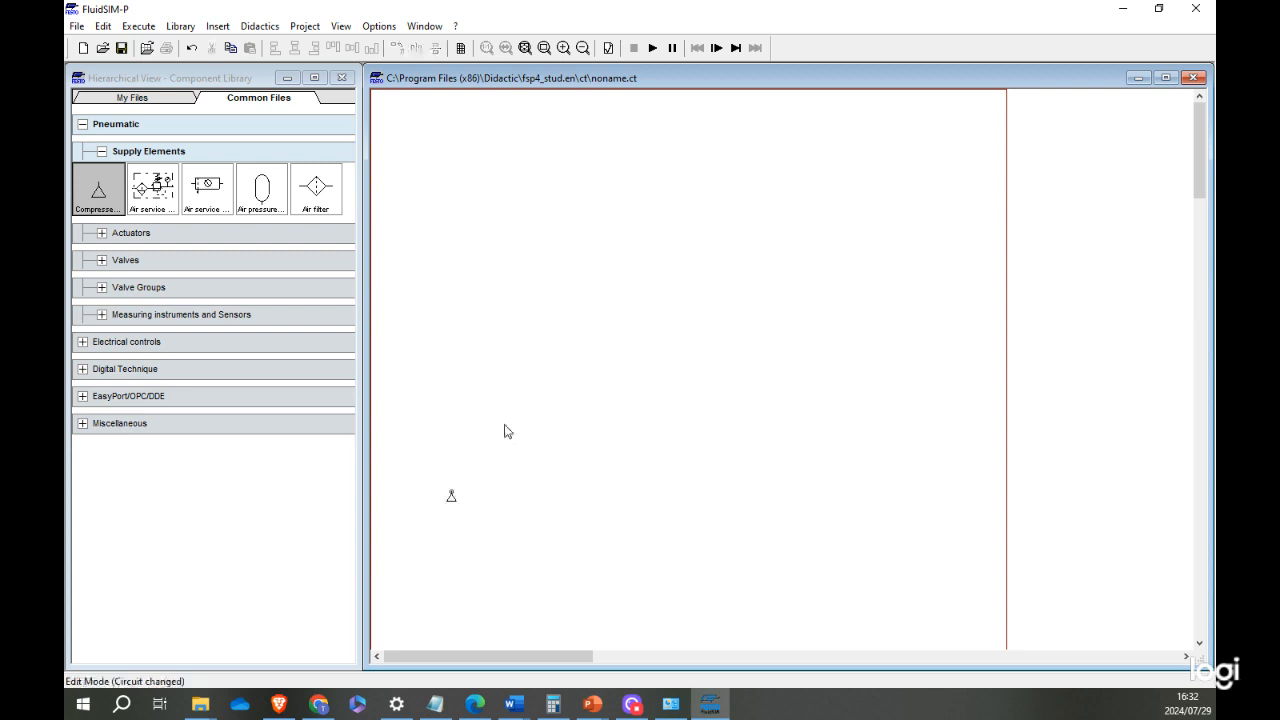
Arrange FluidSIM-P side by side with the Exercise 1 PowerPoint presentation and widen the circuit window by narrowing the Component Library.
left_click(449, 495)
left_click_drag(900, 6, 1213, 256)
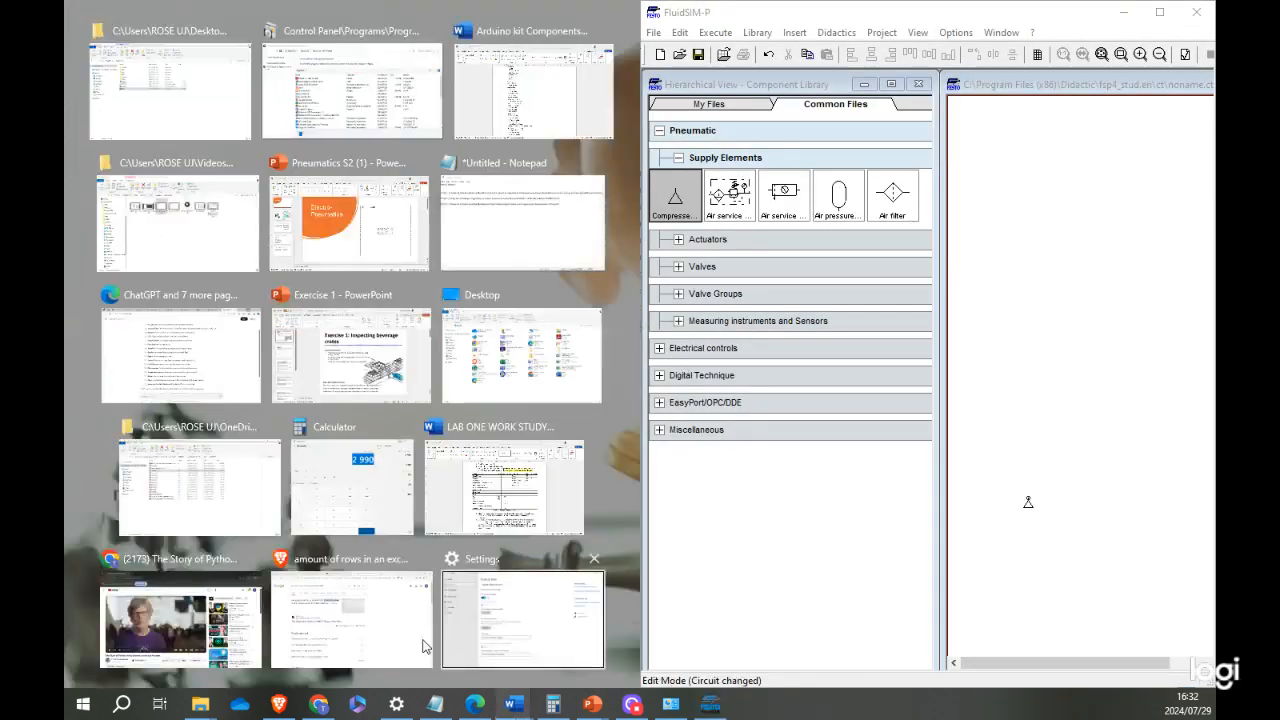
left_click(341, 357)
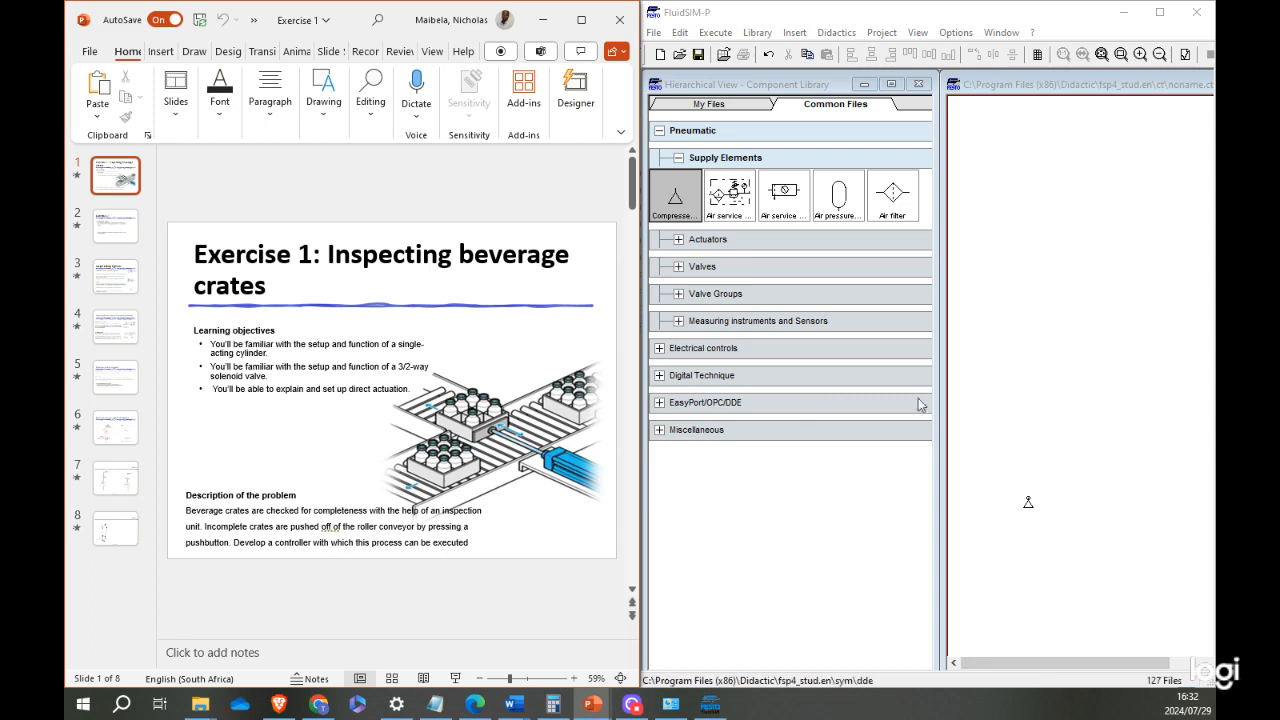
left_click_drag(941, 348, 912, 348)
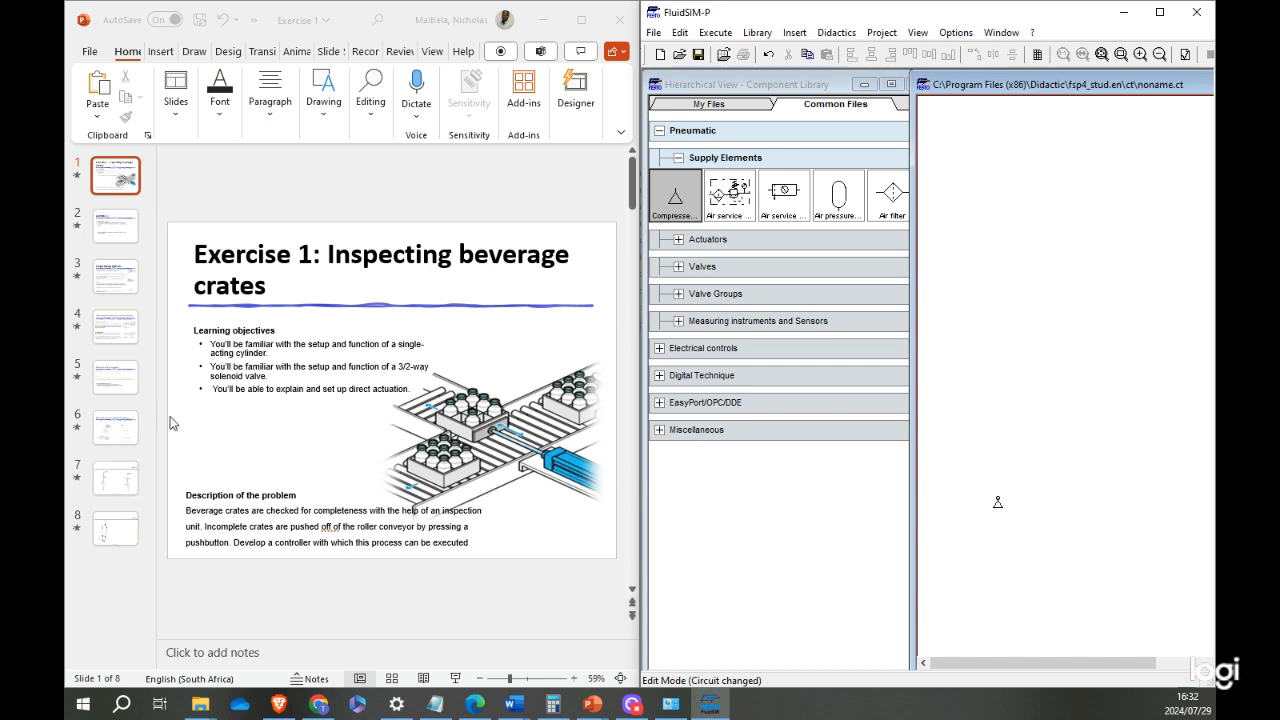
Examine the Exercise 1 title on the first slide, highlighting its text, and compare with the compressed air supply in the circuit.
left_click(387, 412)
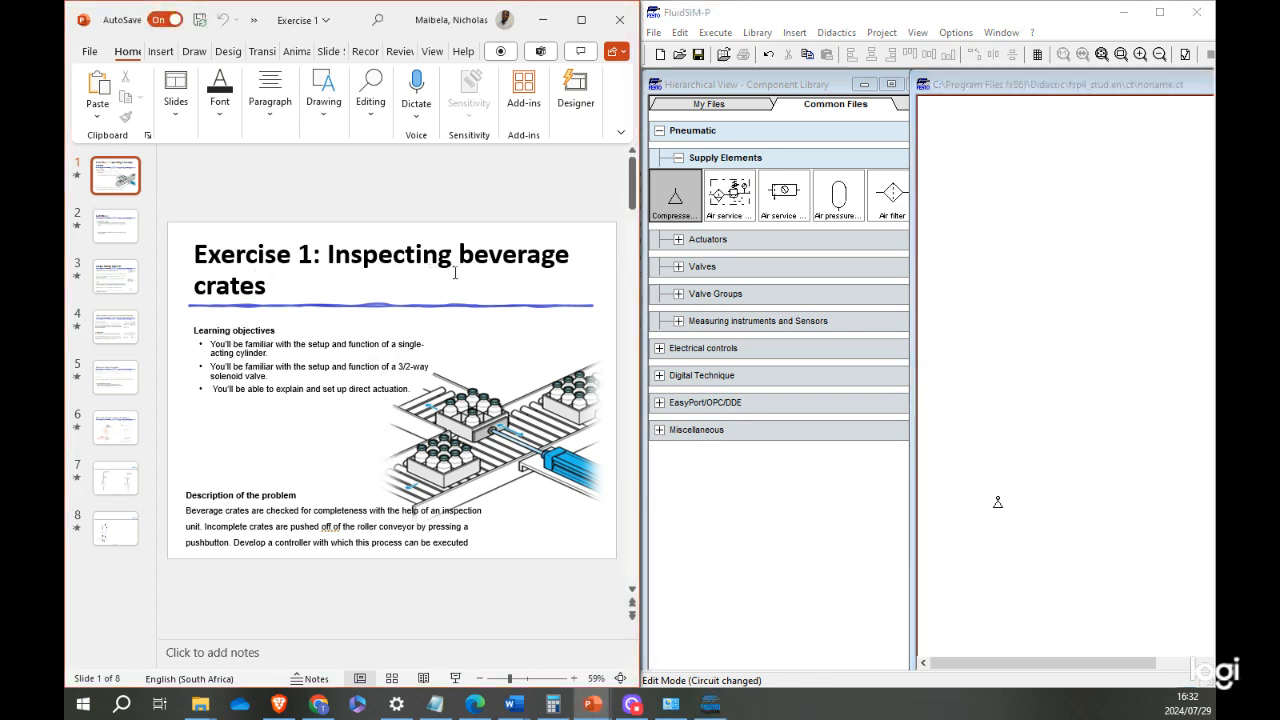
left_click(318, 289)
triple_click(285, 293)
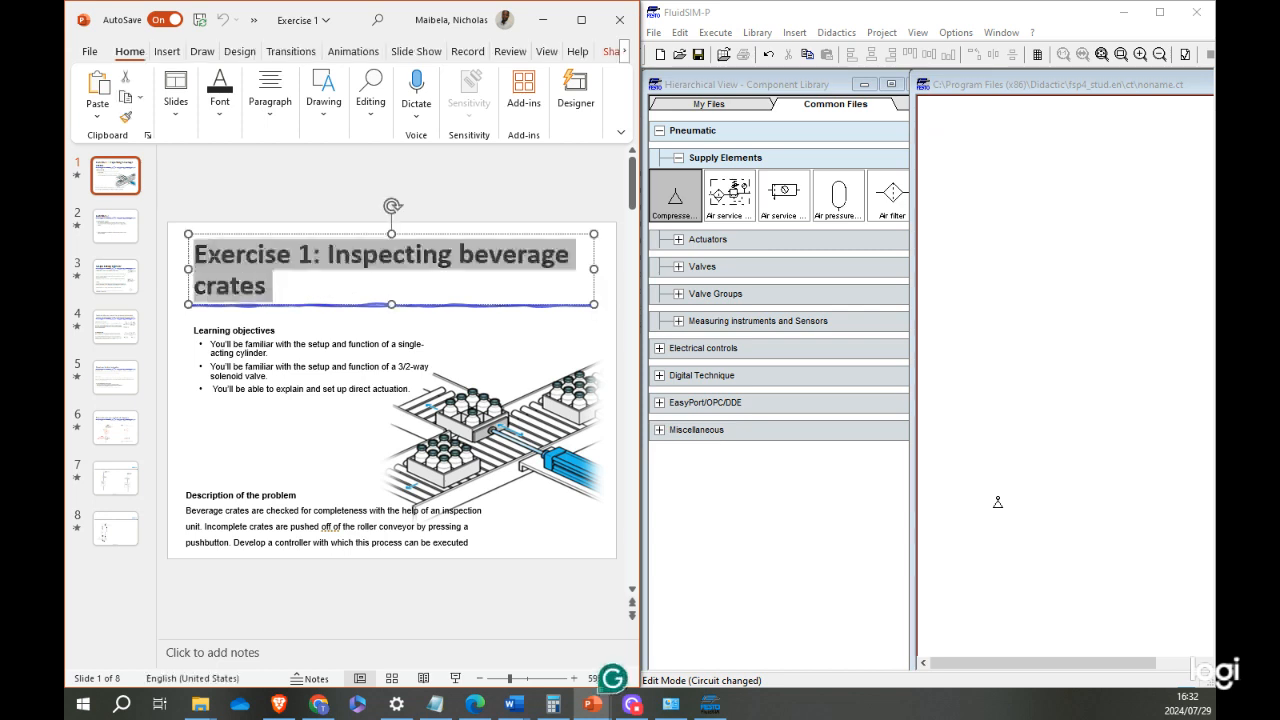
left_click(194, 177)
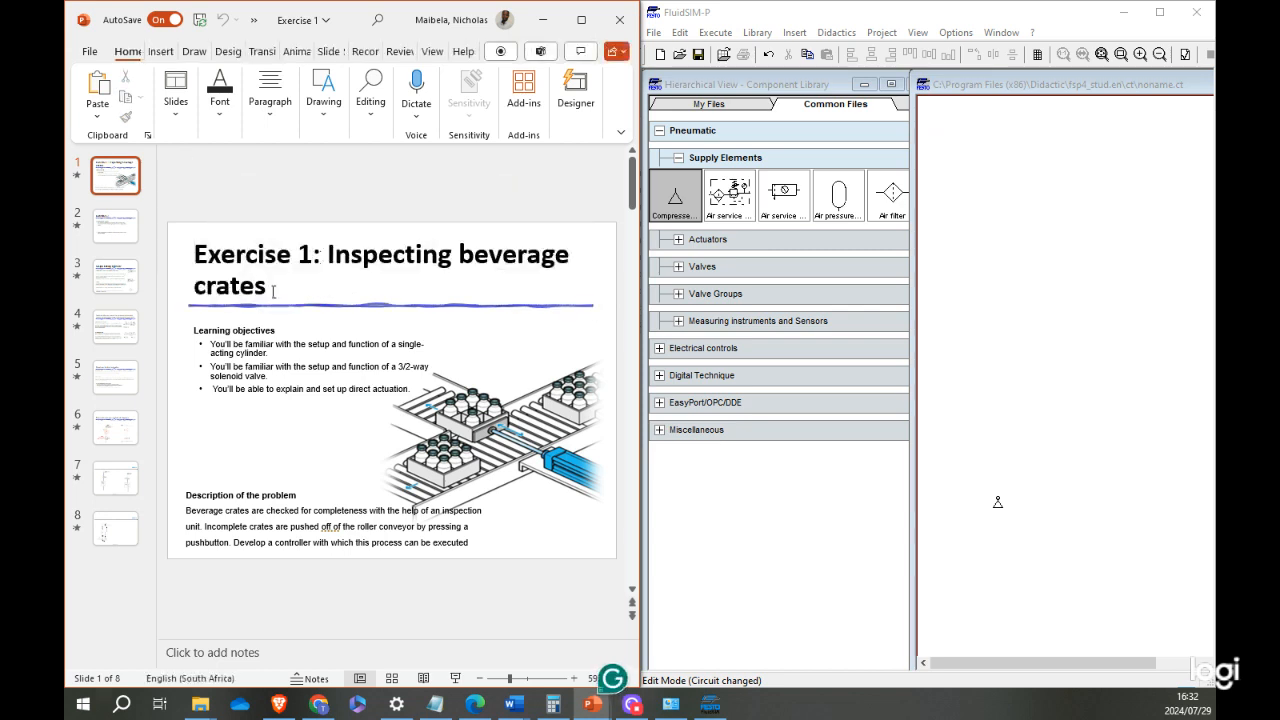
triple_click(275, 292)
left_click(218, 186)
left_click(283, 298)
left_click(466, 195)
left_click(1000, 506)
left_click(929, 404)
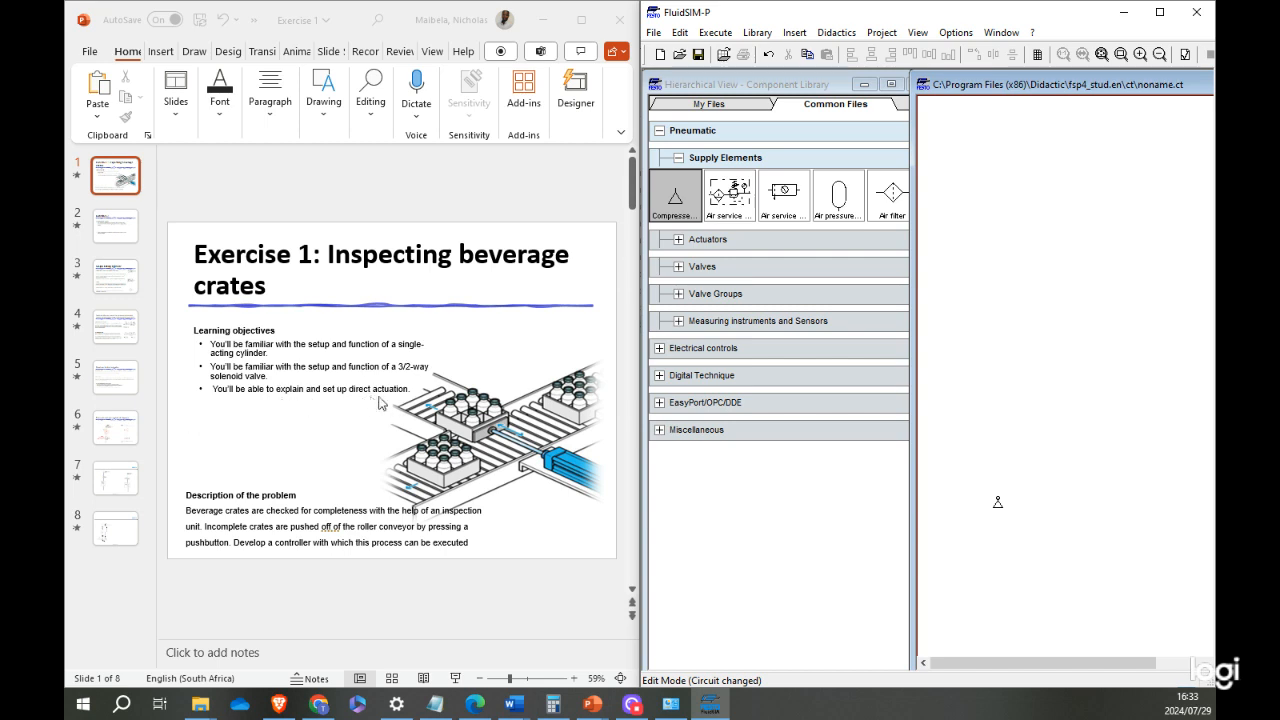
Highlight the learning objective about explaining and setting up direct actuation on slide 1, and clear the selection.
left_click(341, 381)
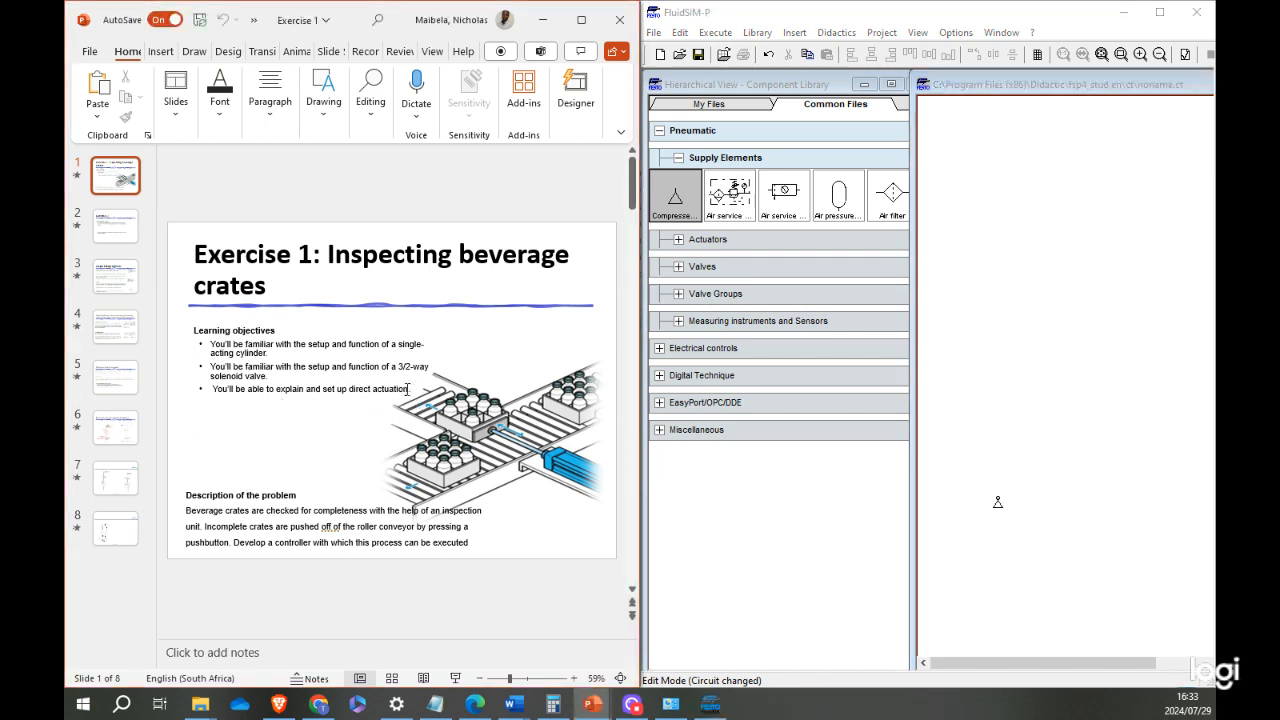
left_click_drag(410, 389, 212, 389)
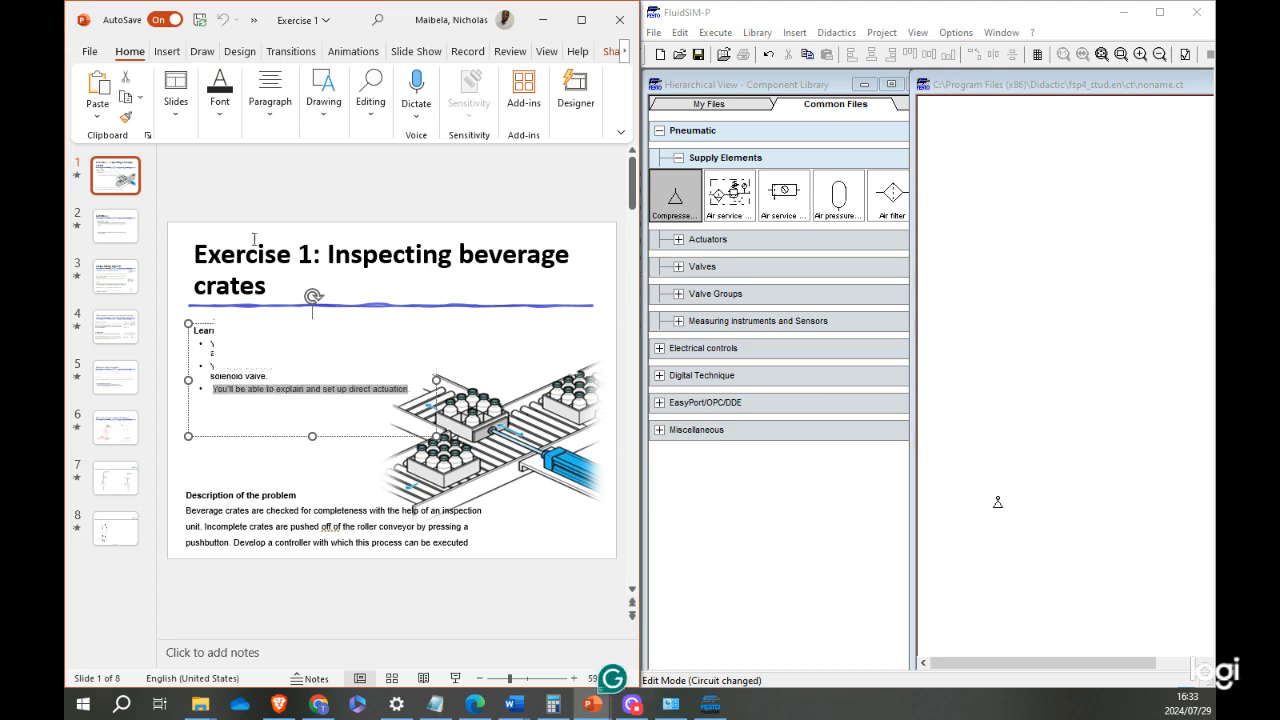
left_click(281, 179)
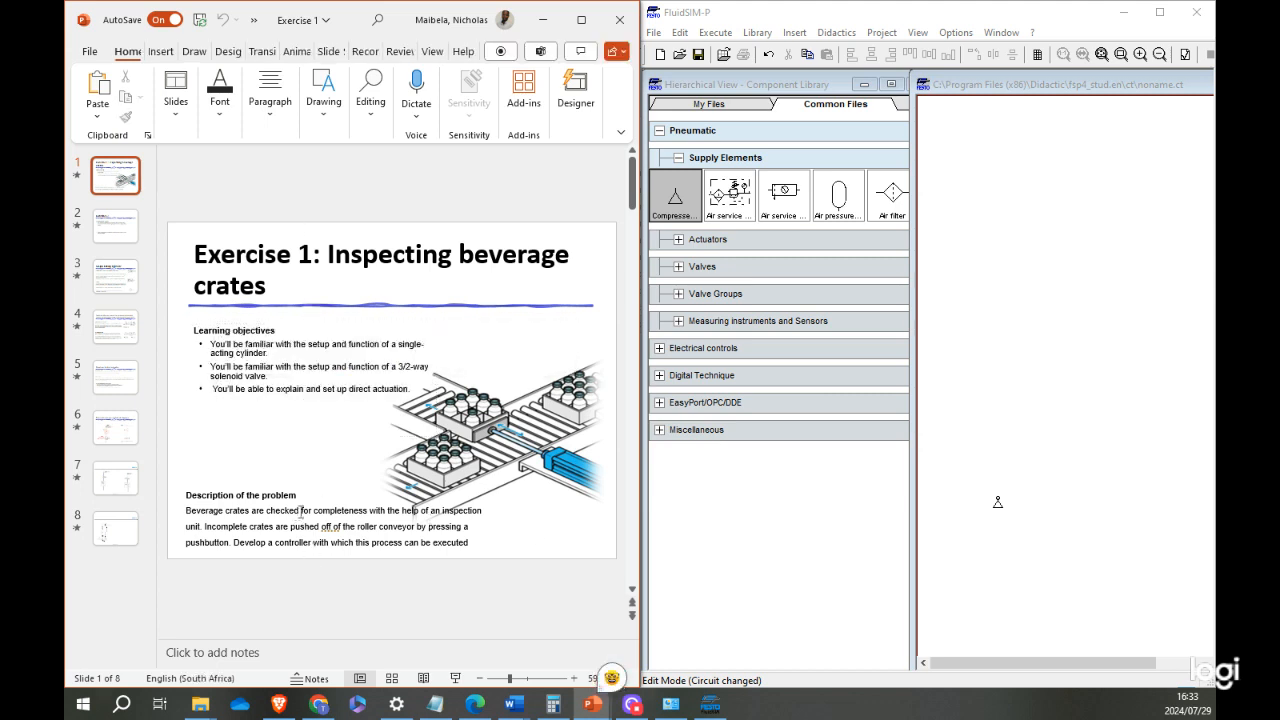
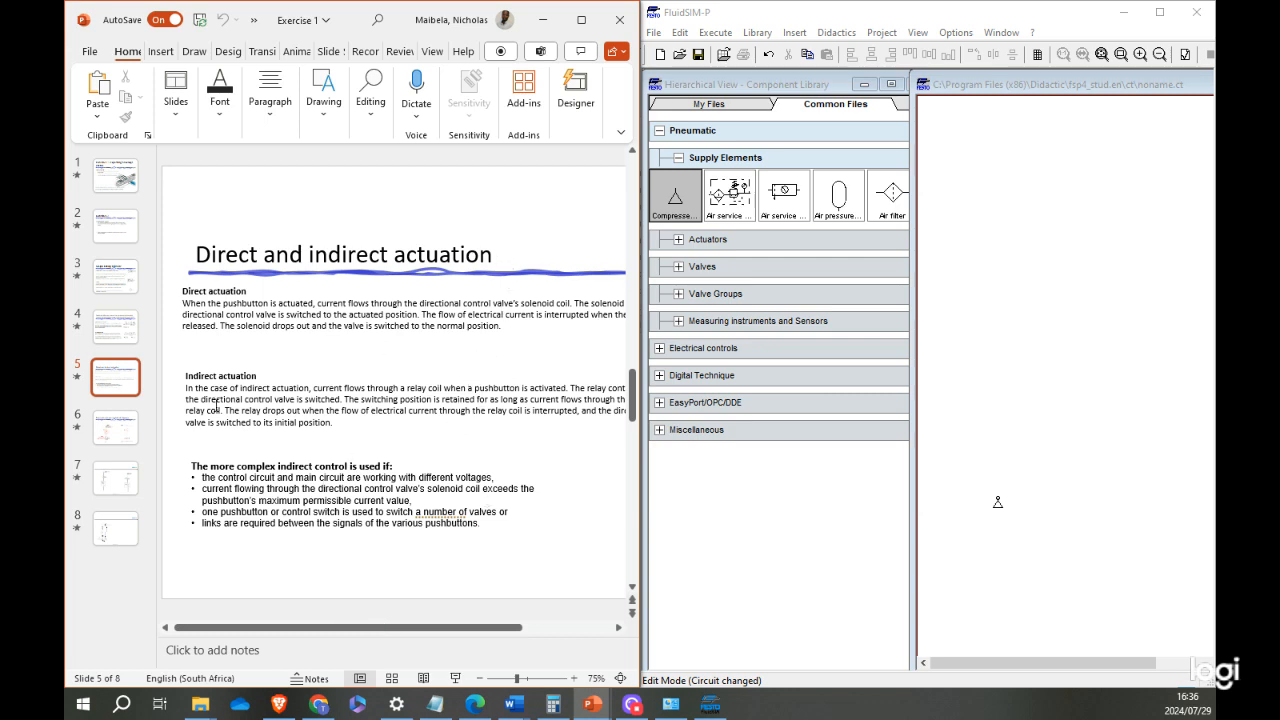
Review the solenoid valve, single acting cylinder and process description slides, highlighting the word "pushbutton" on slide 2.
left_click(116, 320)
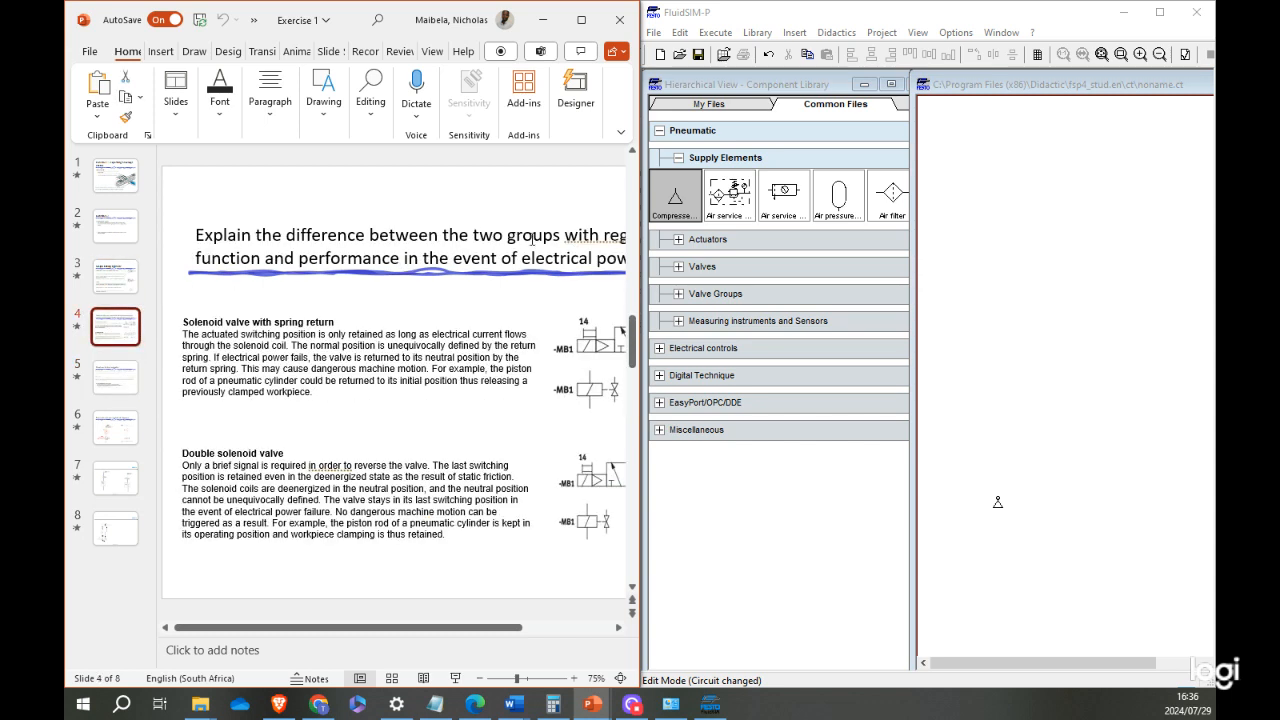
left_click(116, 277)
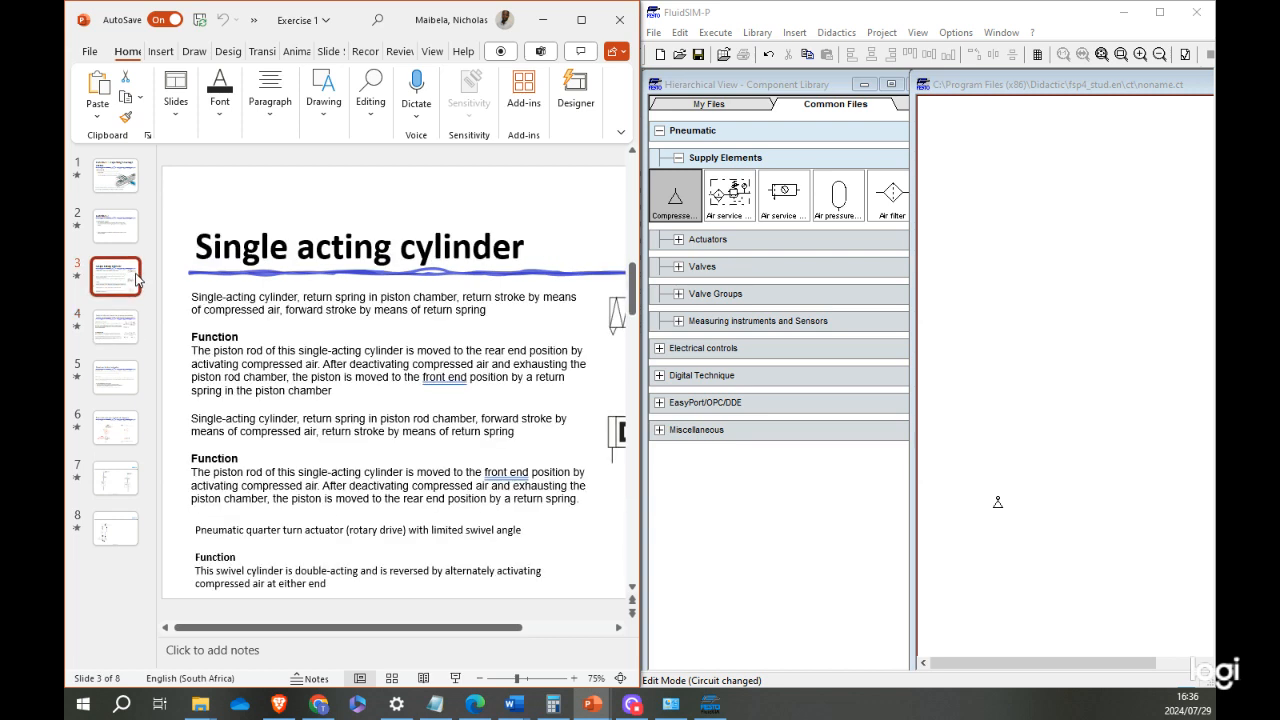
left_click(1061, 460)
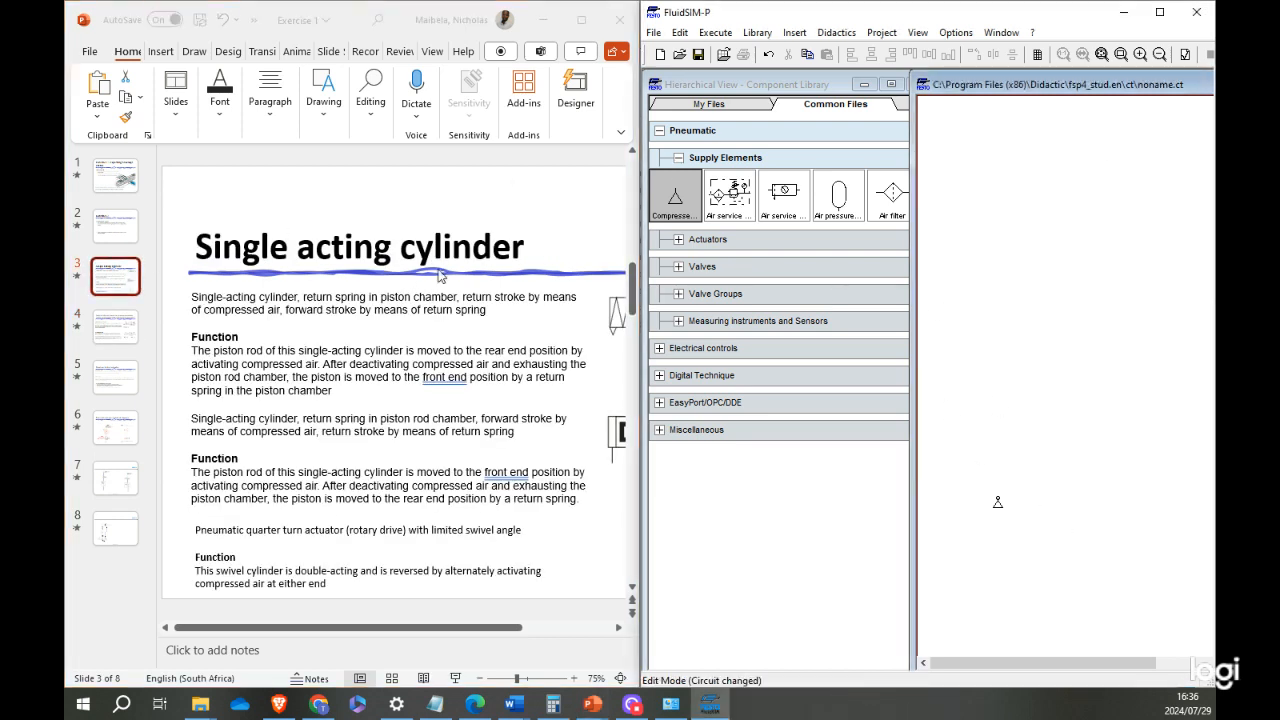
left_click(119, 330)
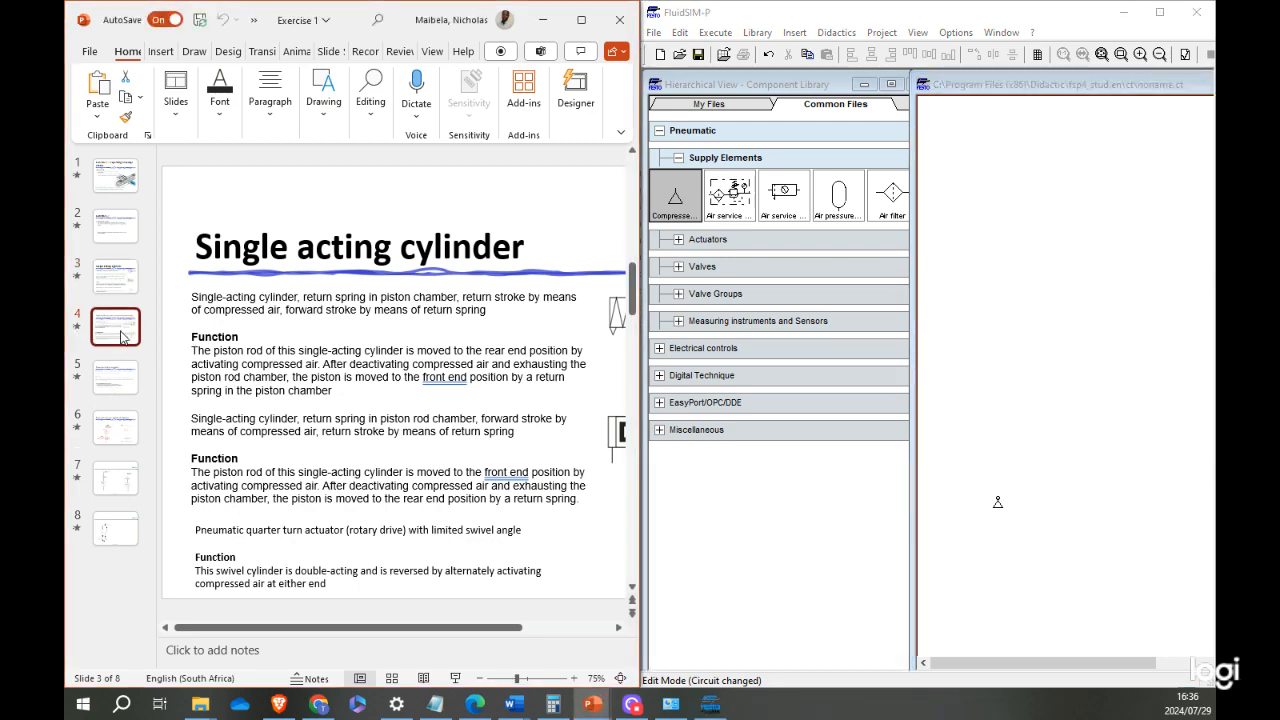
left_click(115, 233)
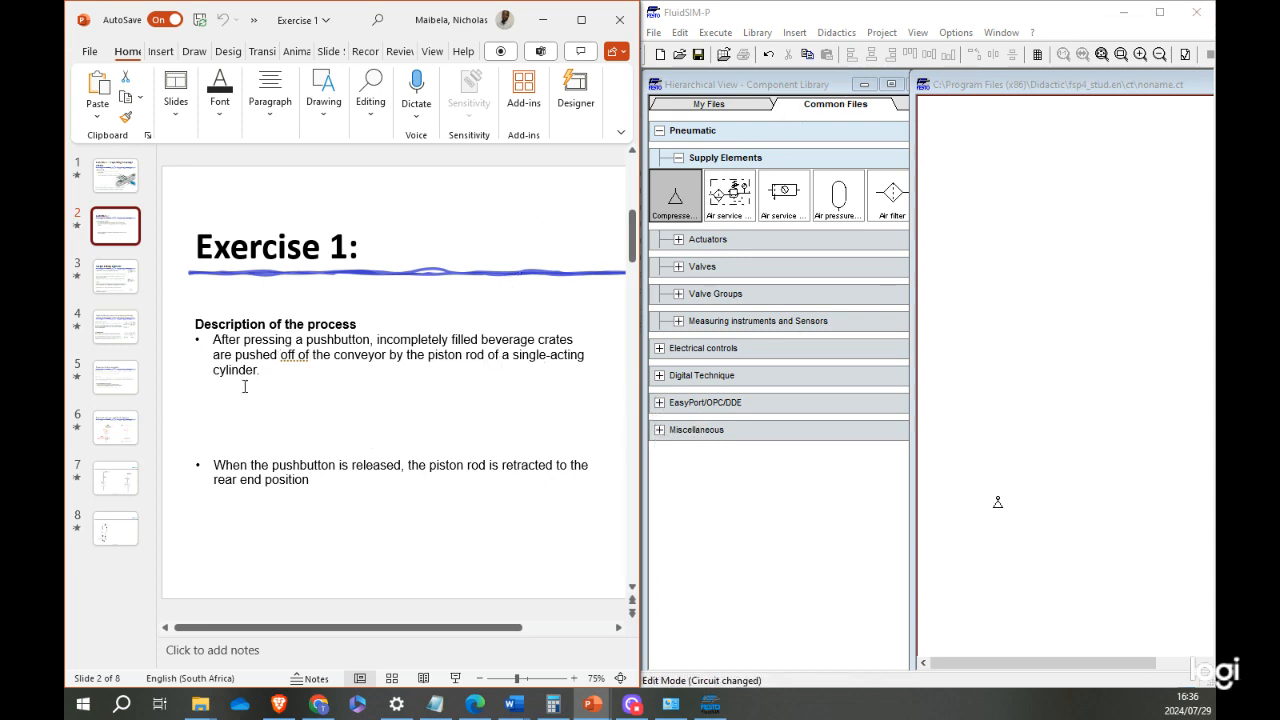
double_click(369, 342)
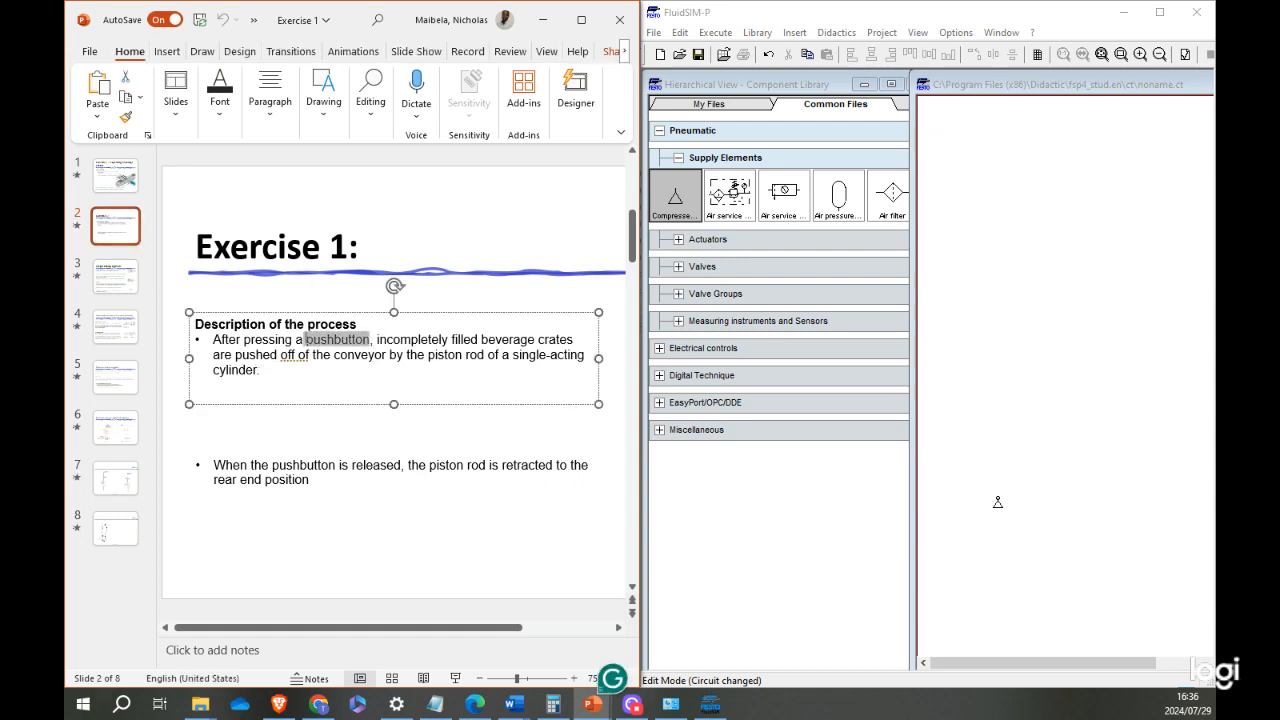
Return to slide 1 and examine the exercise's learning objectives.
left_click(117, 180)
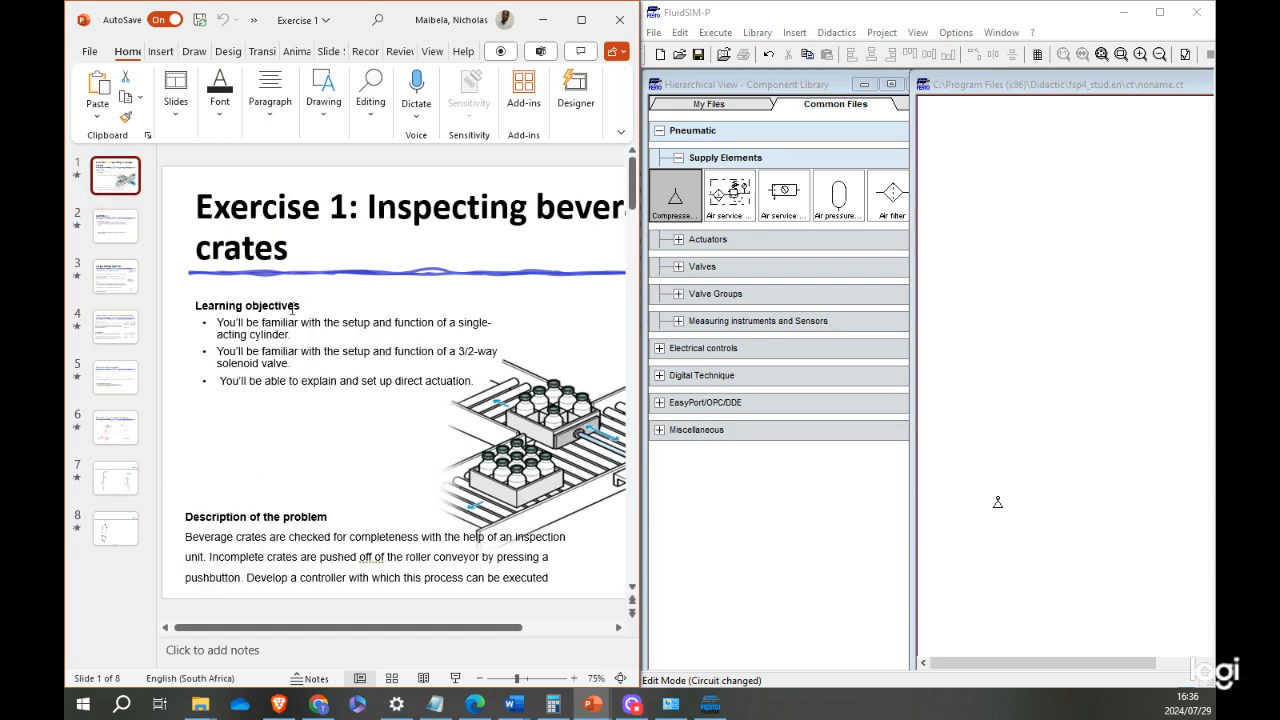
mouse_move(193, 302)
left_mouse_down()
mouse_move(234, 303)
mouse_move(211, 301)
left_mouse_up()
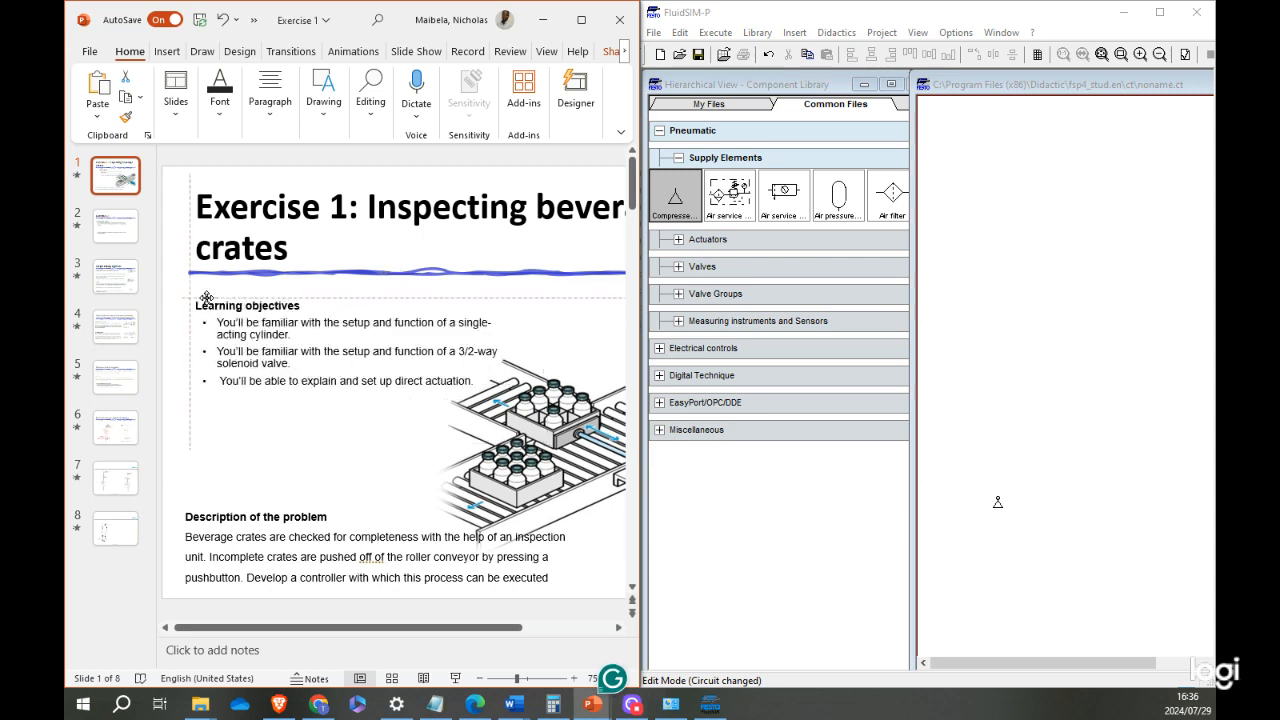
left_click(177, 458)
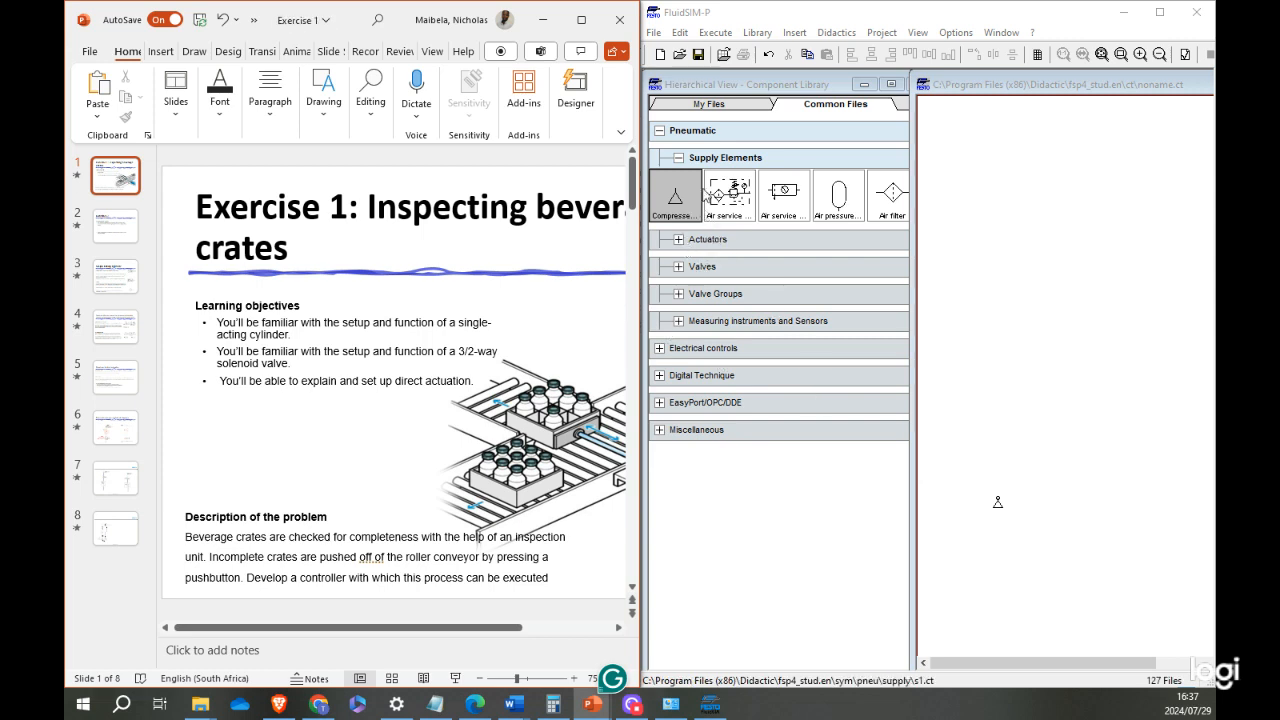
Place a single acting cylinder from the Actuators group in the upper part of the circuit, leaving the Supply Elements and Actuators groups collapsed.
left_click(679, 157)
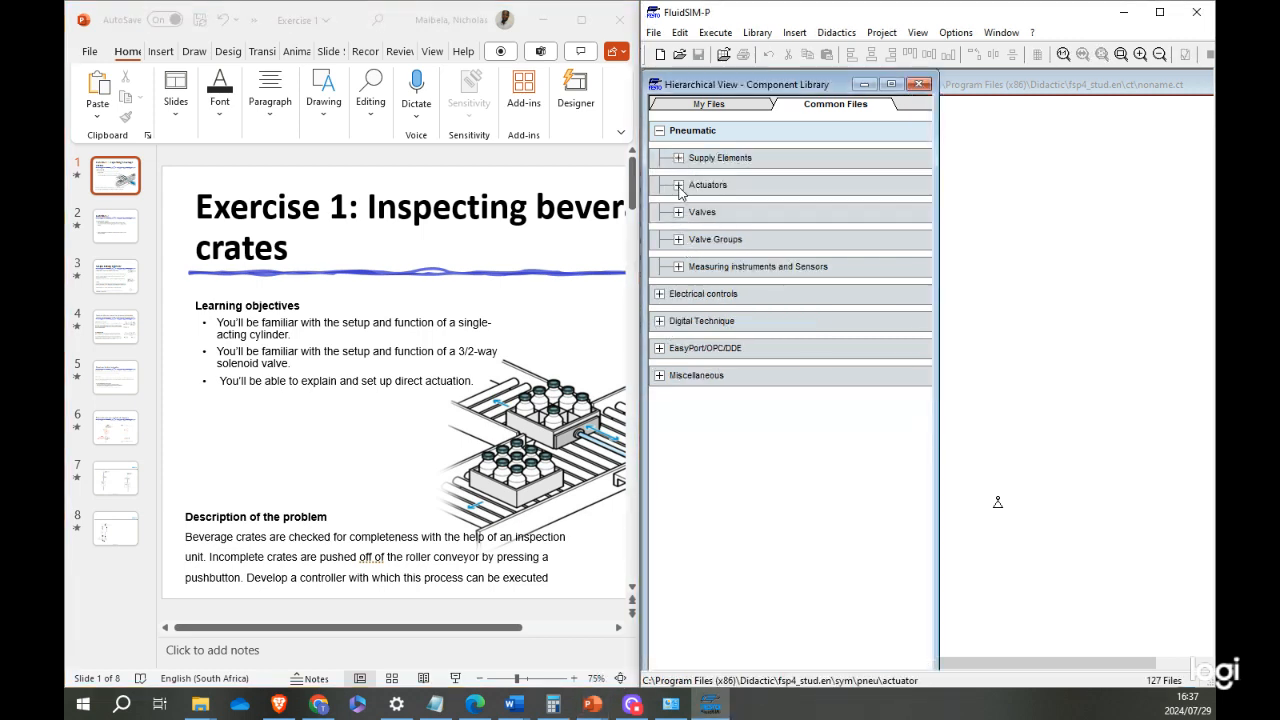
left_click(679, 186)
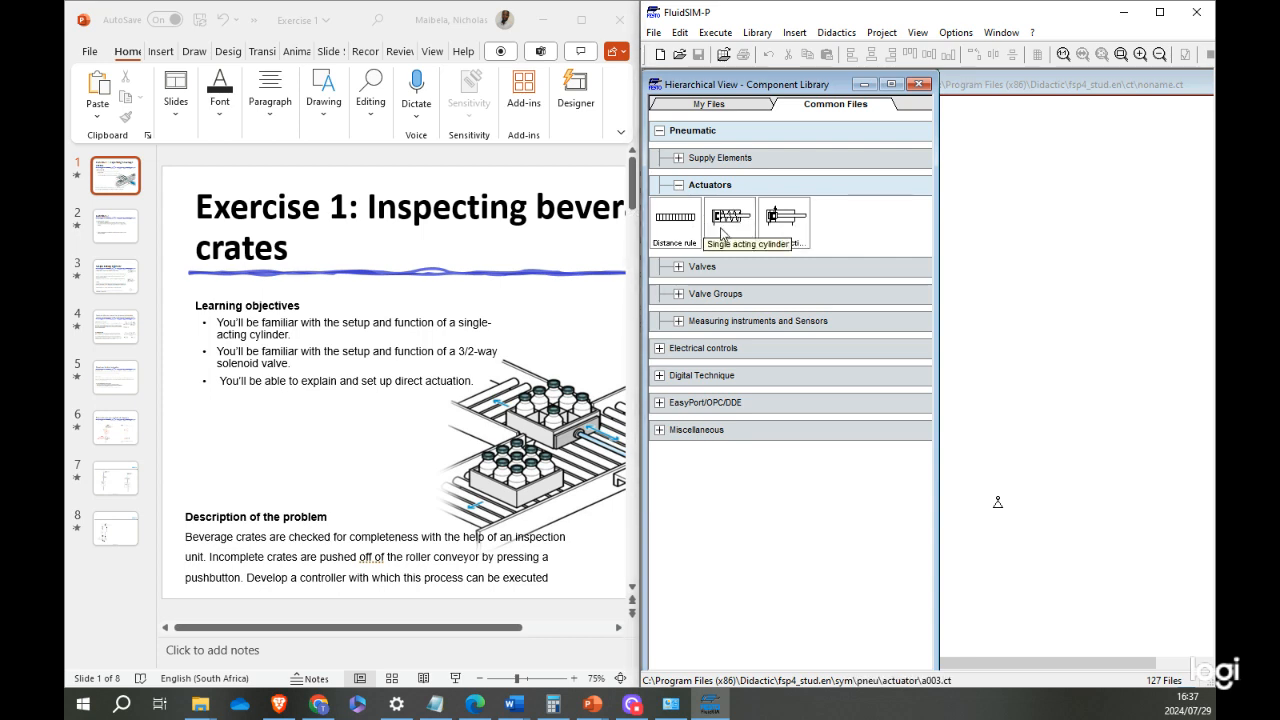
left_click_drag(721, 224, 994, 160)
left_click(1039, 260)
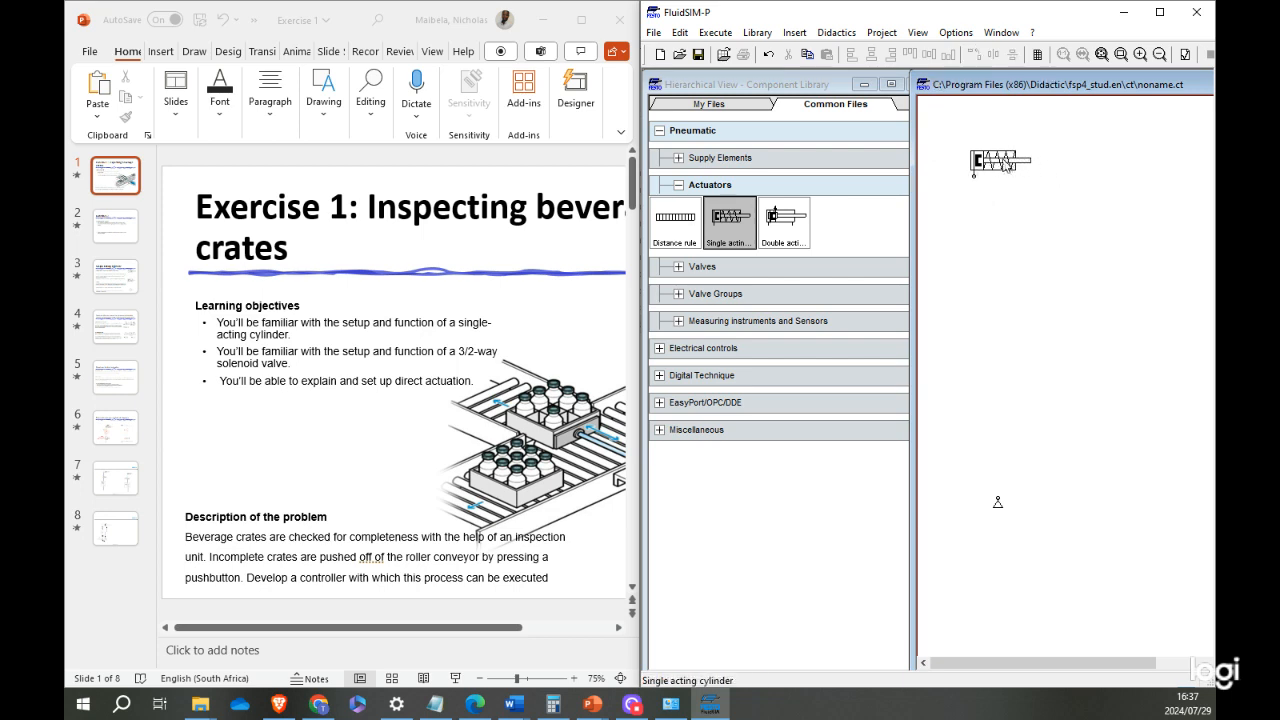
mouse_move(997, 165)
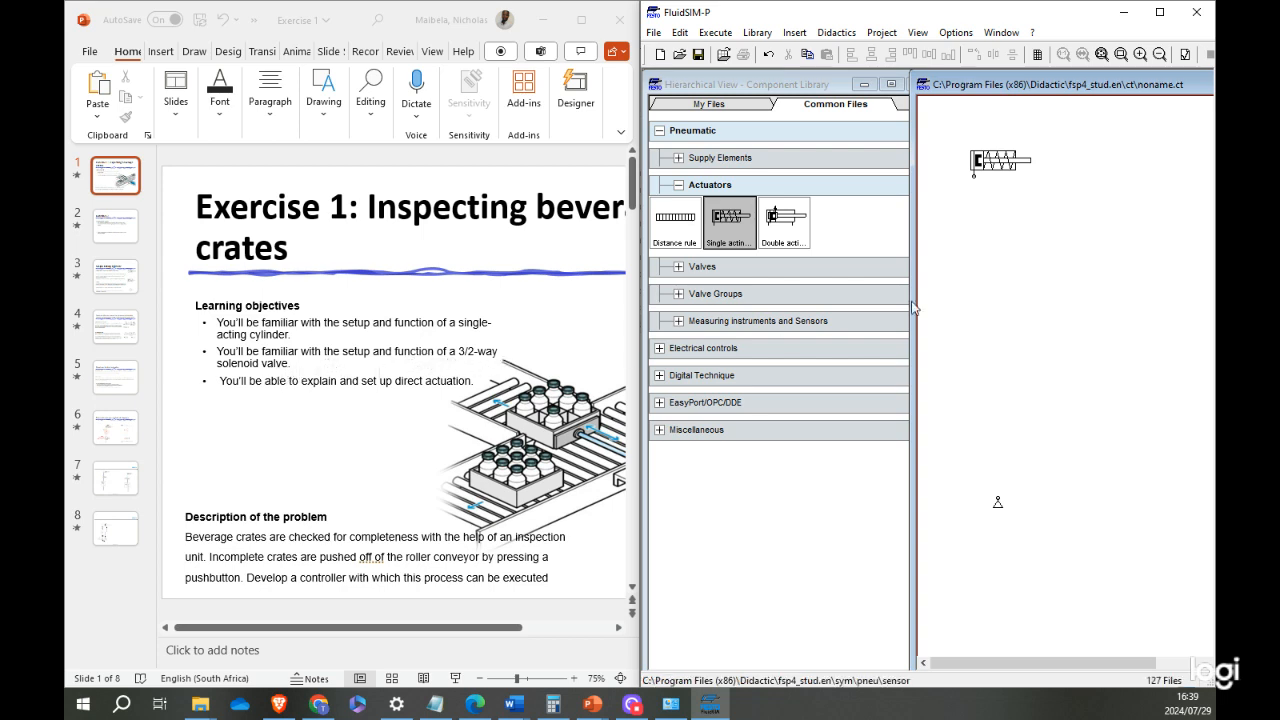
left_click(678, 185)
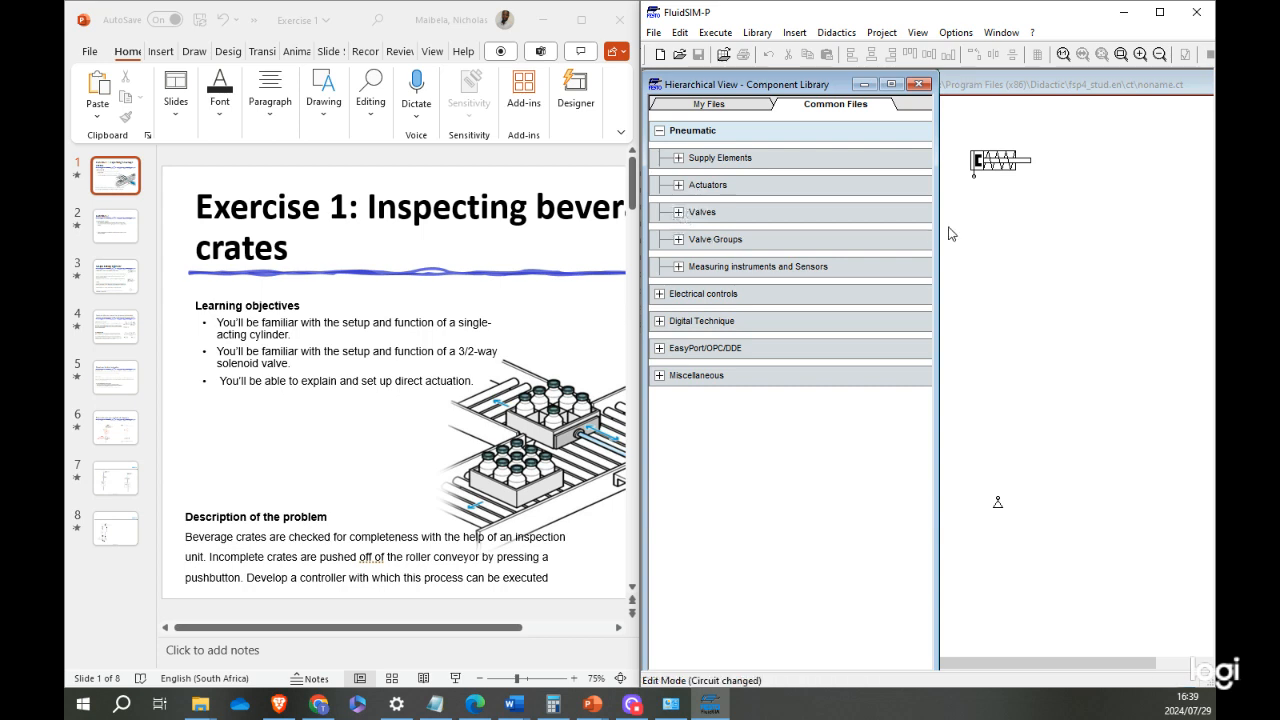
Place a 3/2-way solenoid valve from the Solenoid Operated way valves between the single acting cylinder and the compressed air supply.
left_click(679, 212)
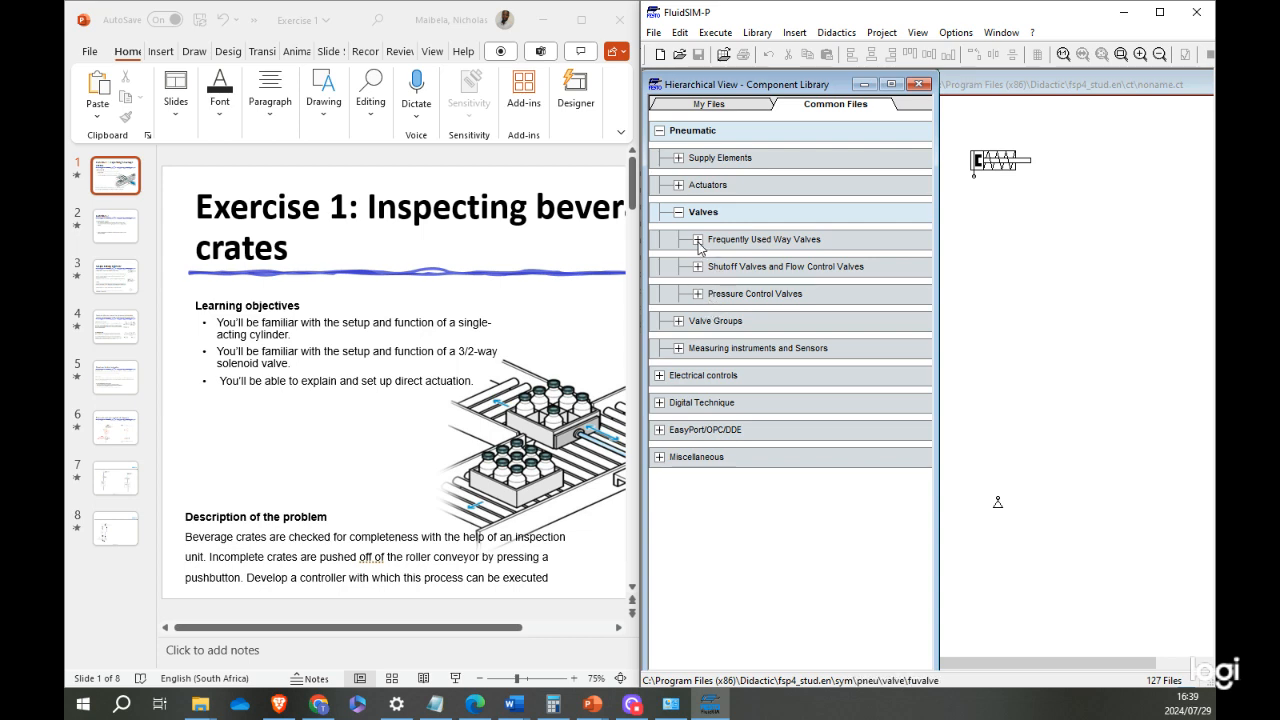
left_click(698, 245)
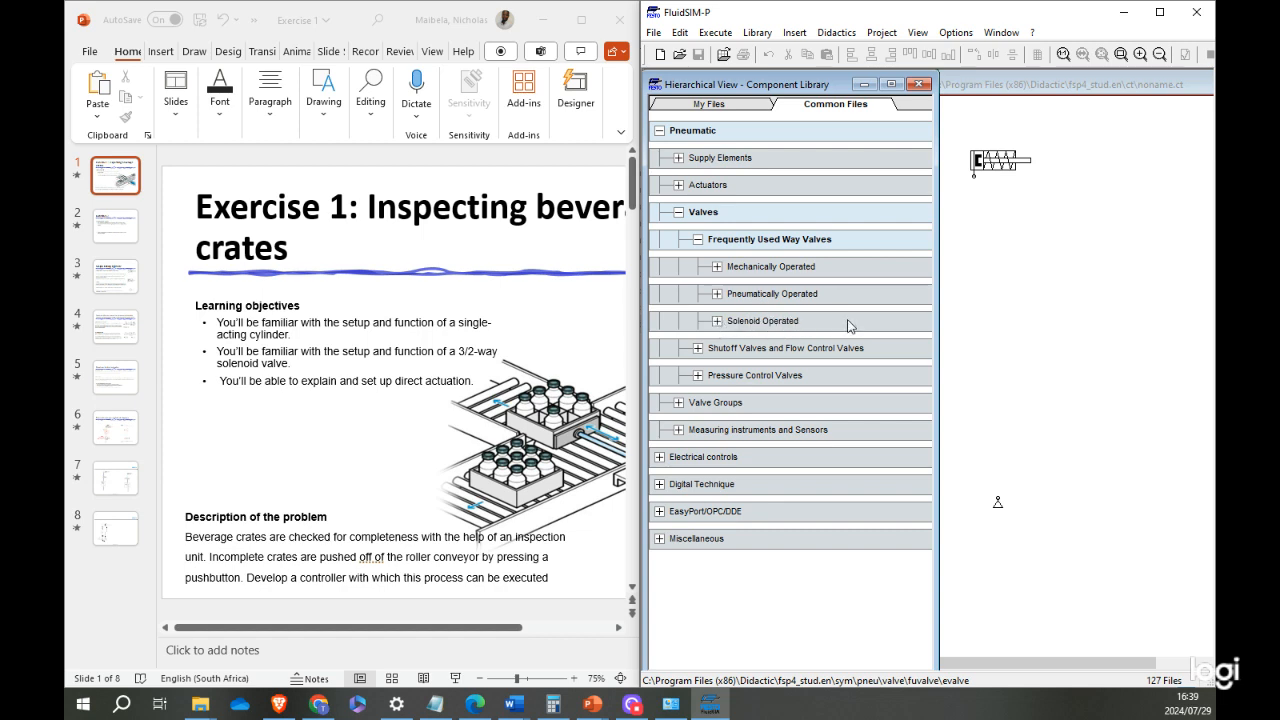
left_click(717, 321)
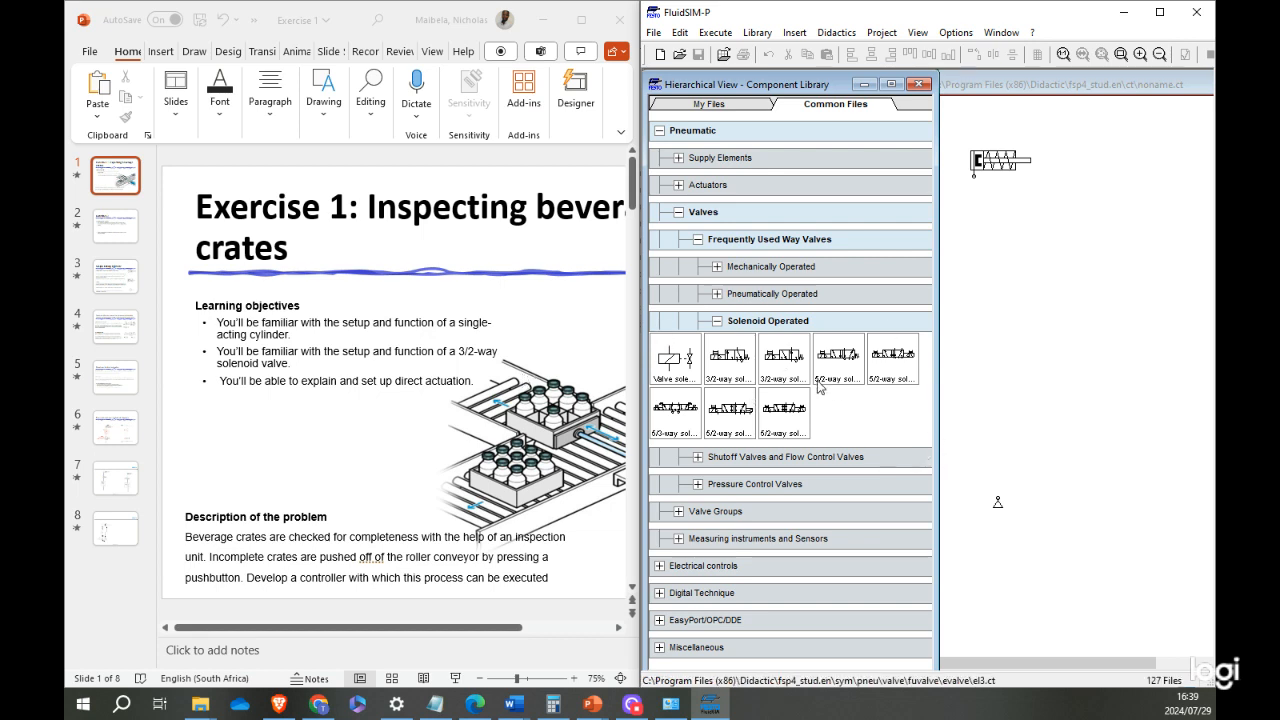
left_click(715, 368)
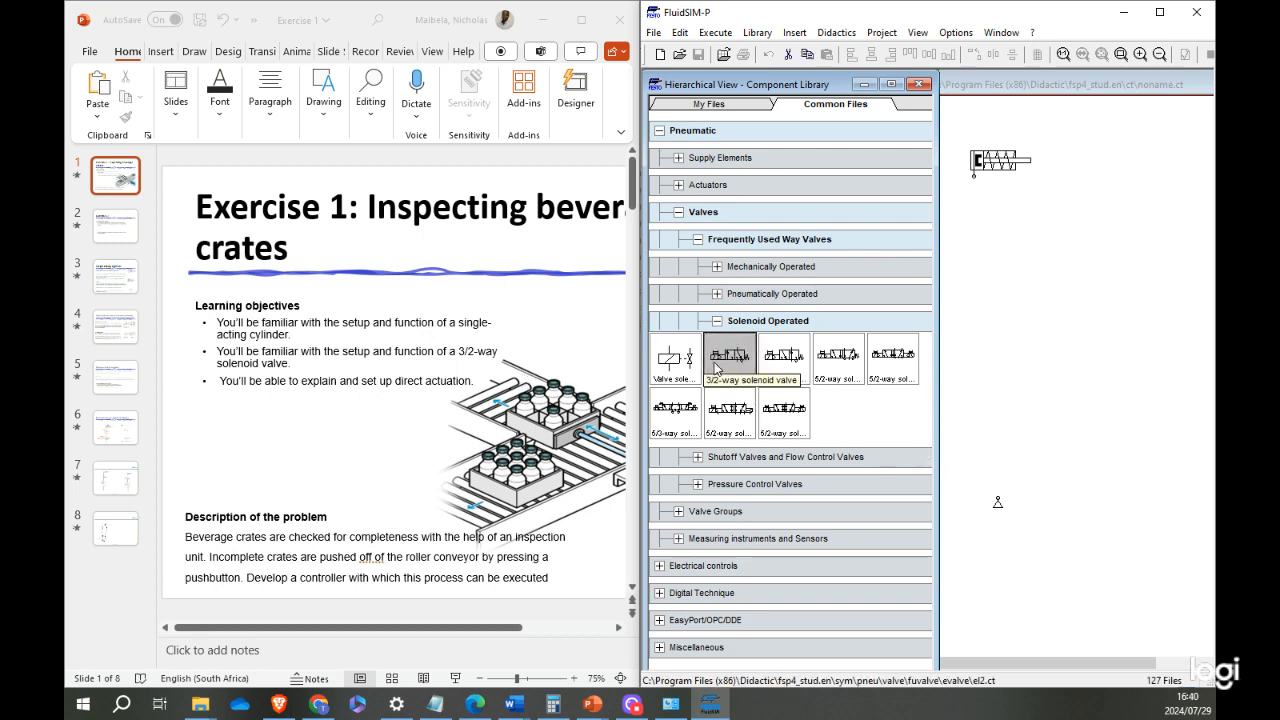
left_click(714, 370)
mouse_move(715, 368)
left_mouse_down()
mouse_move(1030, 255)
mouse_move(1058, 277)
mouse_move(852, 300)
mouse_move(740, 373)
left_mouse_up()
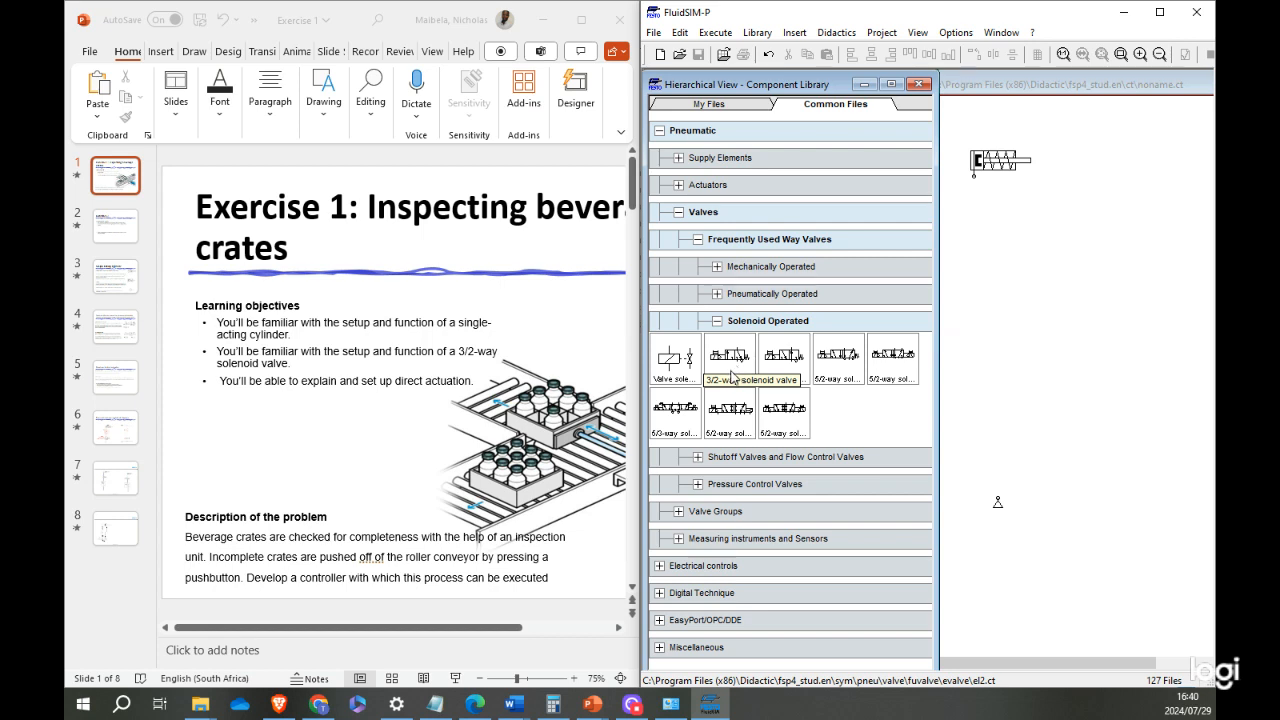
left_click_drag(737, 365, 992, 288)
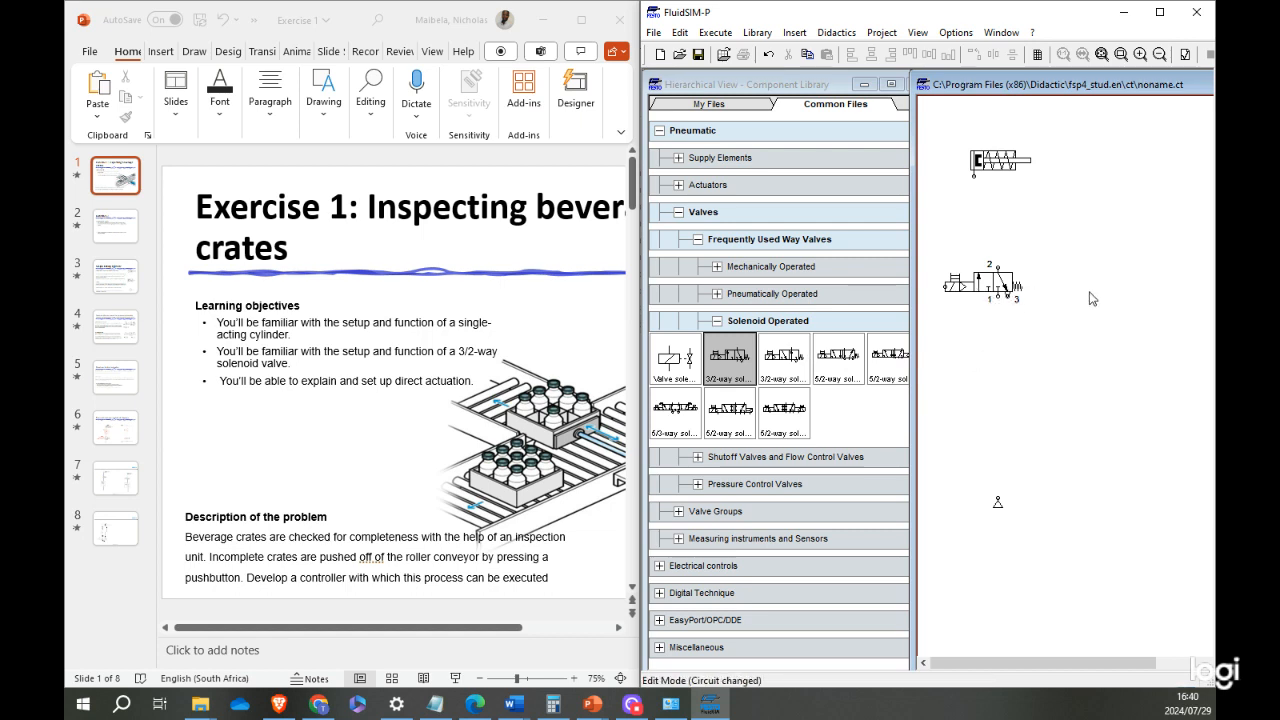
mouse_move(992, 280)
left_mouse_down()
mouse_move(1010, 250)
mouse_move(1001, 288)
left_mouse_up()
left_click(1132, 258)
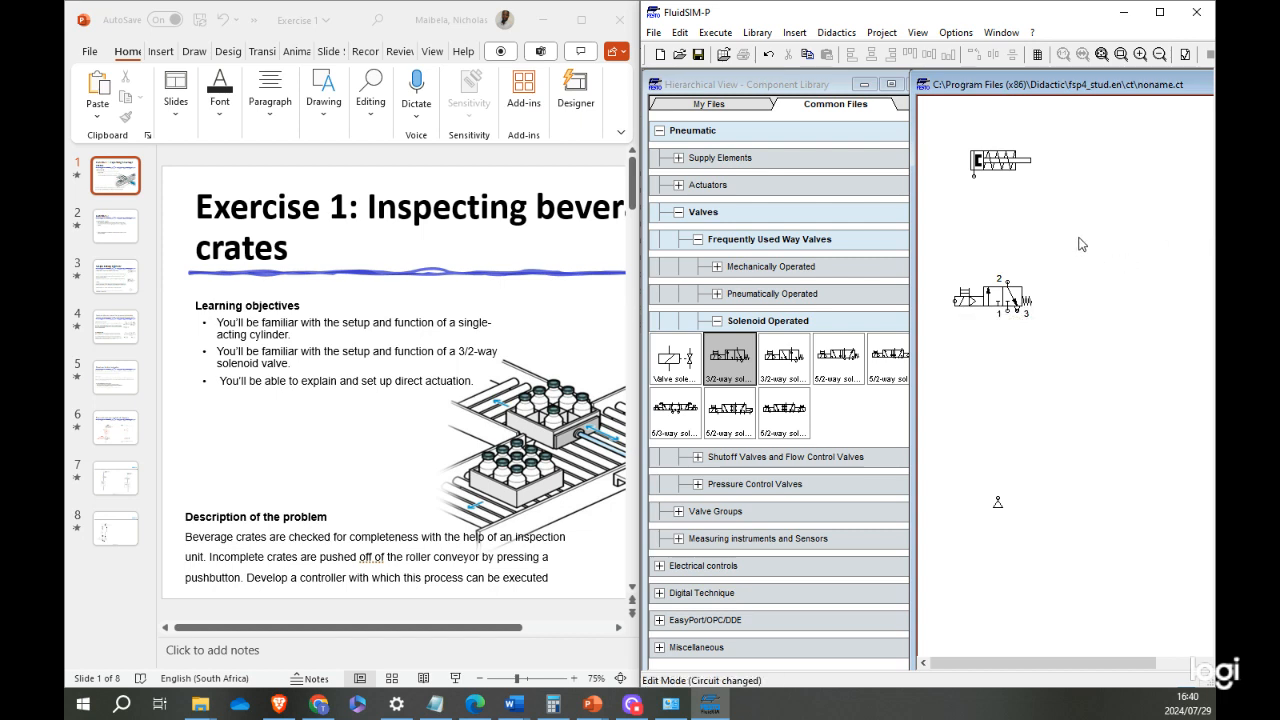
Reposition the 3/2-way solenoid valve slightly lower, closer to the midpoint between the cylinder and the compressed air supply.
left_click(1005, 300)
left_click(1055, 287)
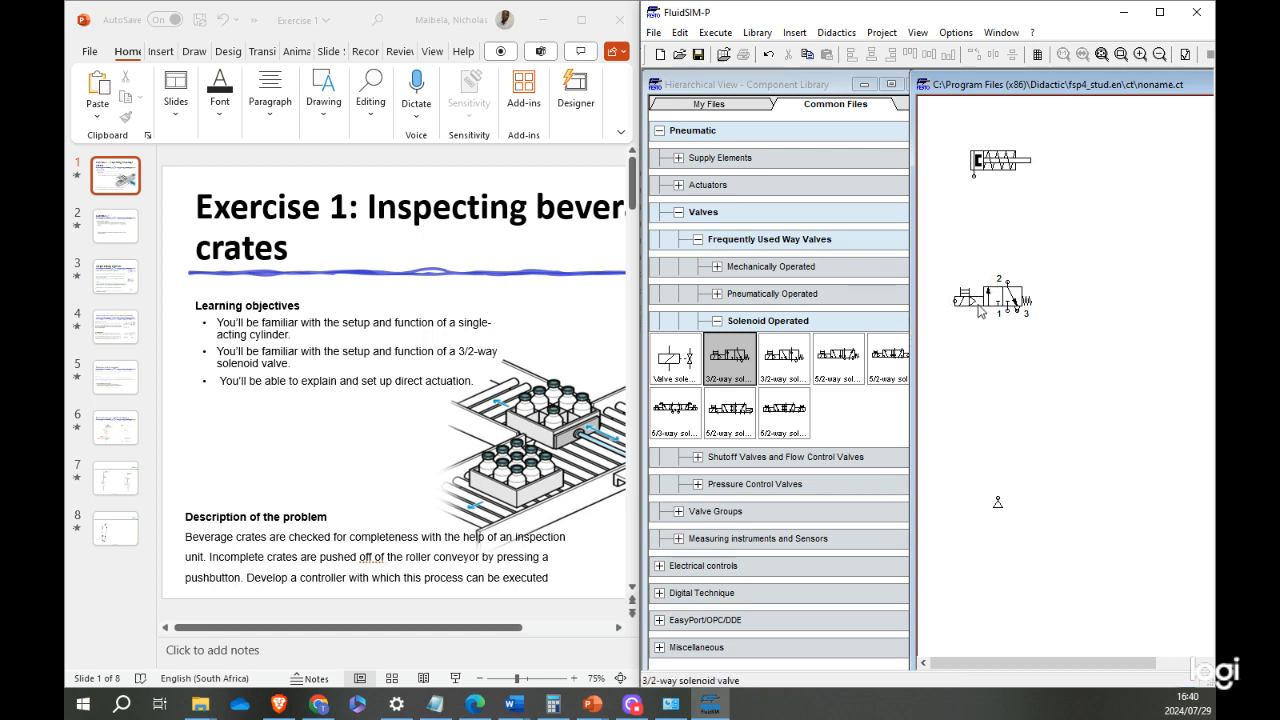
left_click_drag(993, 304, 998, 322)
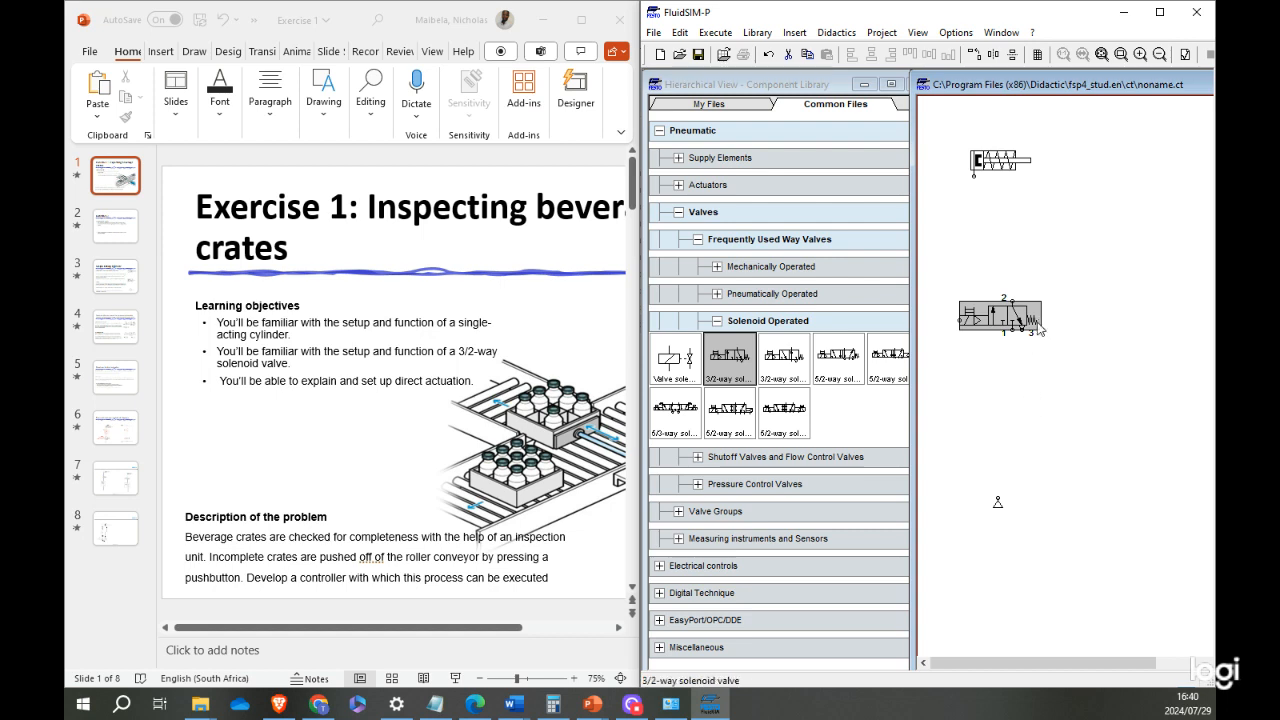
mouse_move(1040, 328)
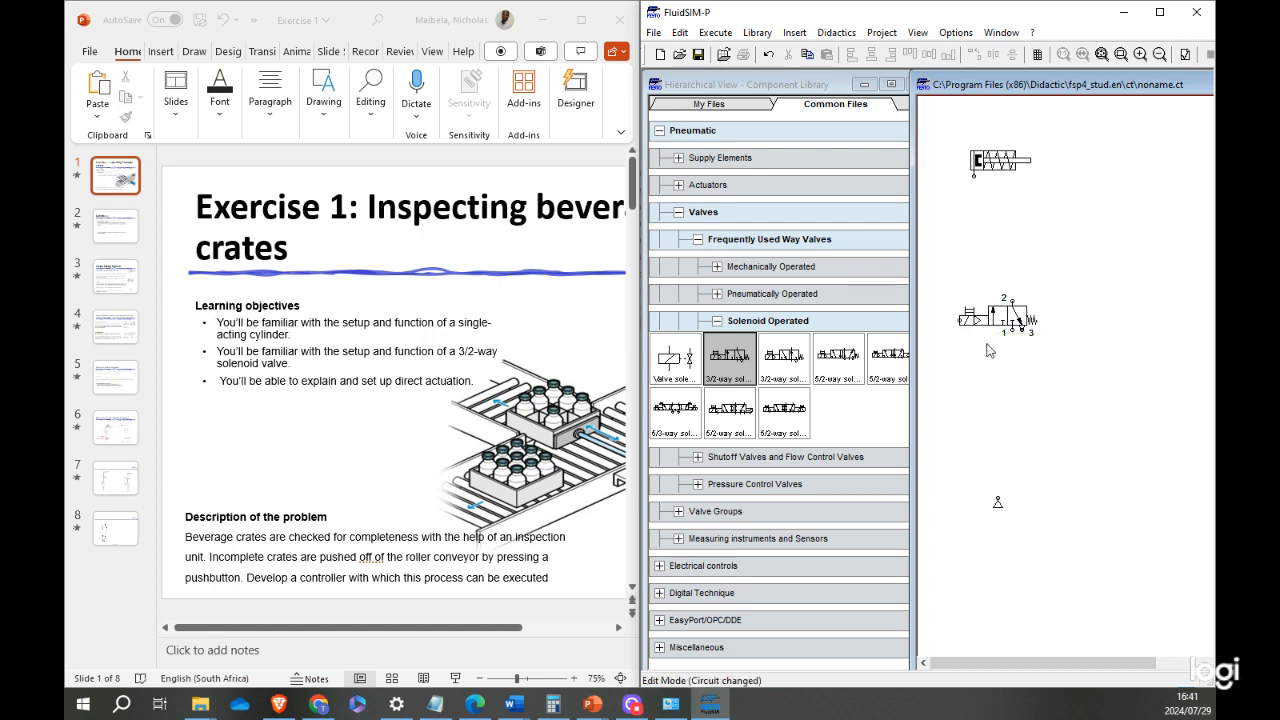
mouse_move(991, 318)
mouse_move(1014, 314)
left_mouse_down()
mouse_move(988, 328)
mouse_move(1034, 327)
left_mouse_up()
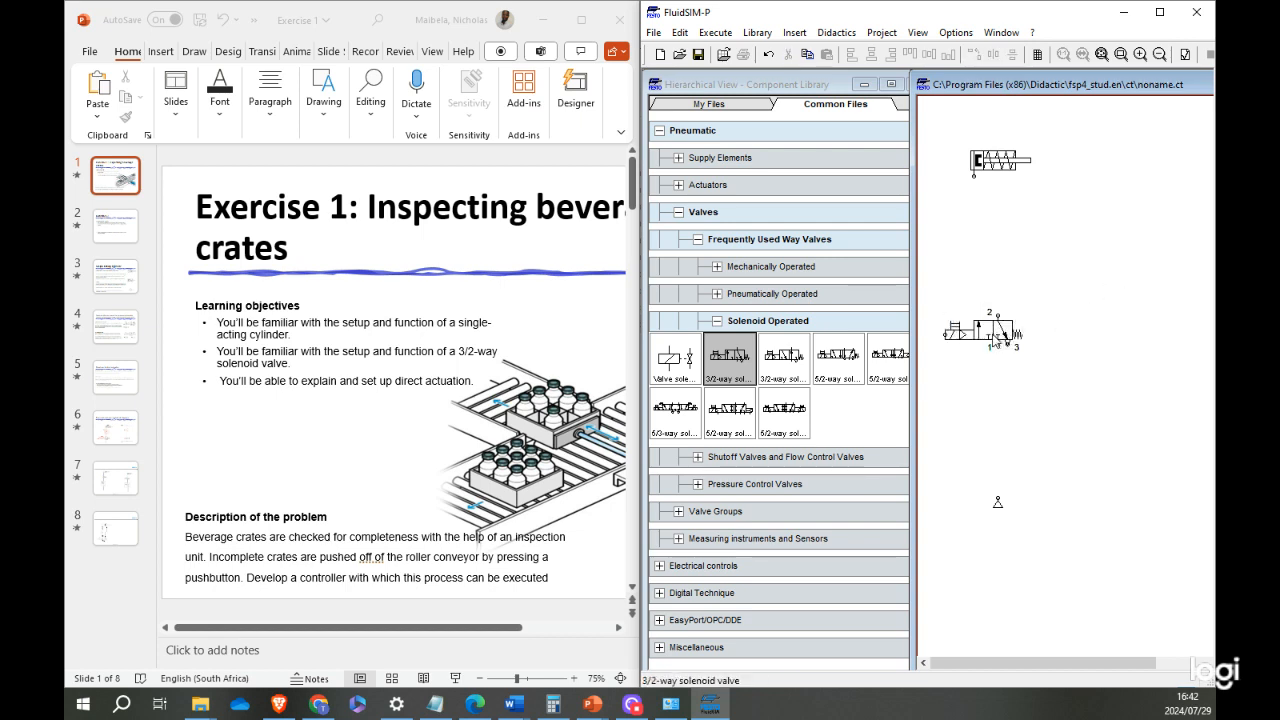
left_click(1006, 330)
left_click(1018, 314)
left_click_drag(998, 330, 1000, 316)
left_click(1047, 273)
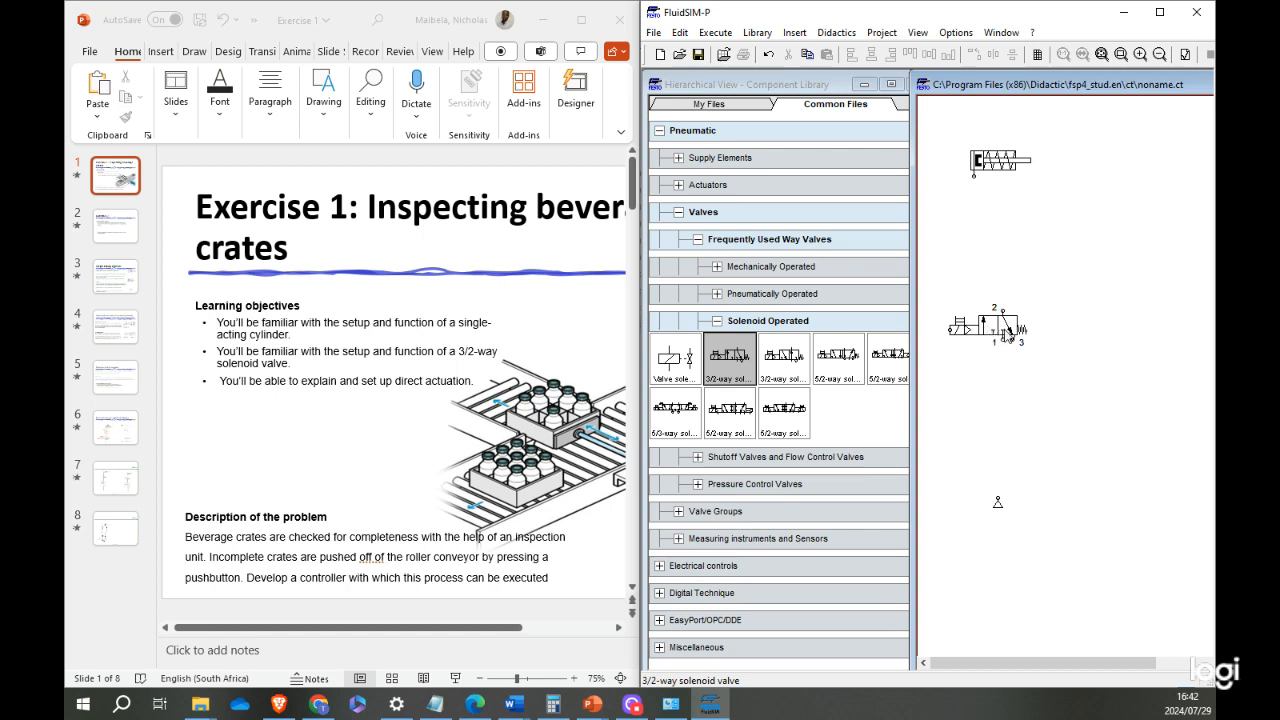
Inspect the label settings of the valve's solenoid connection and close them with the label left blank.
mouse_move(992, 343)
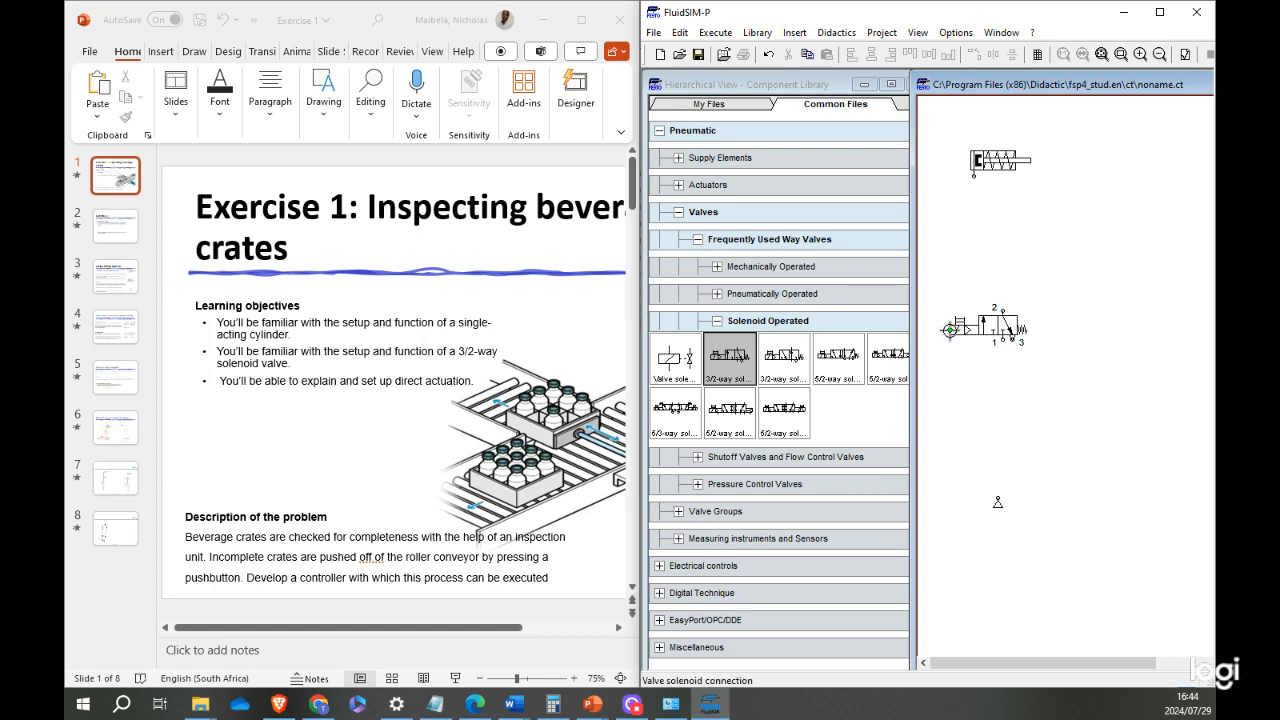
double_click(950, 330)
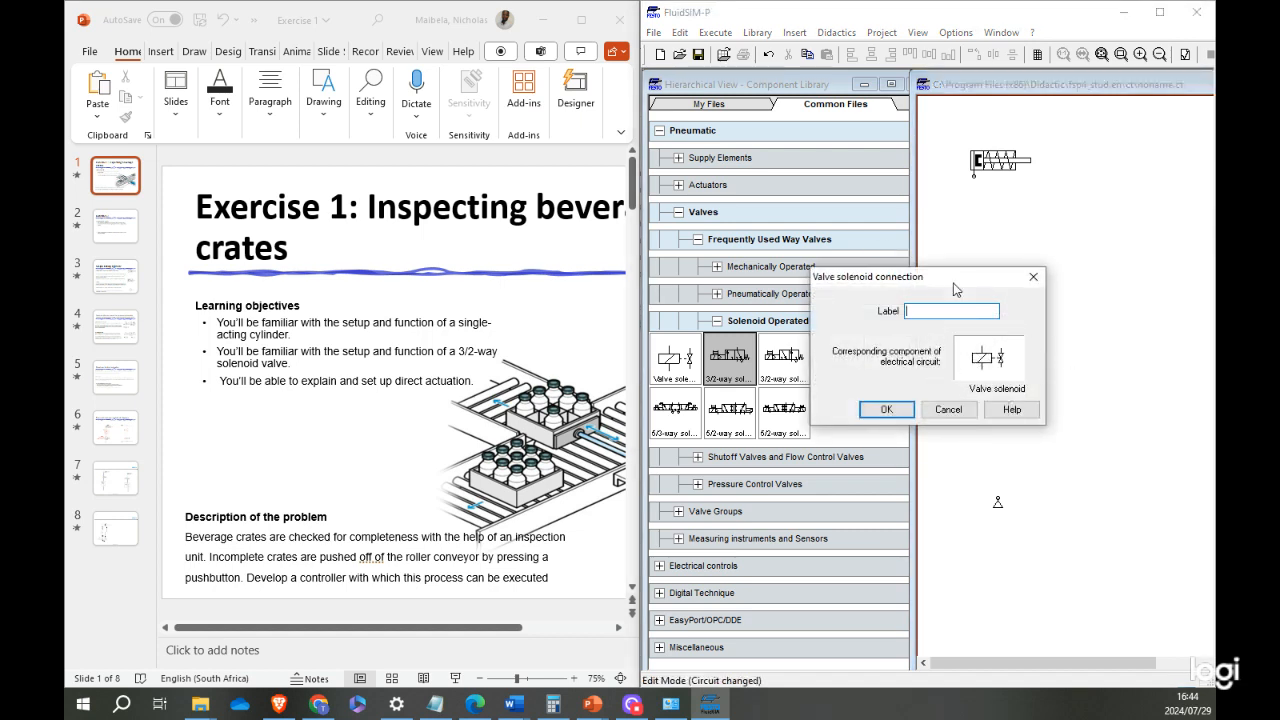
left_click_drag(957, 283, 842, 302)
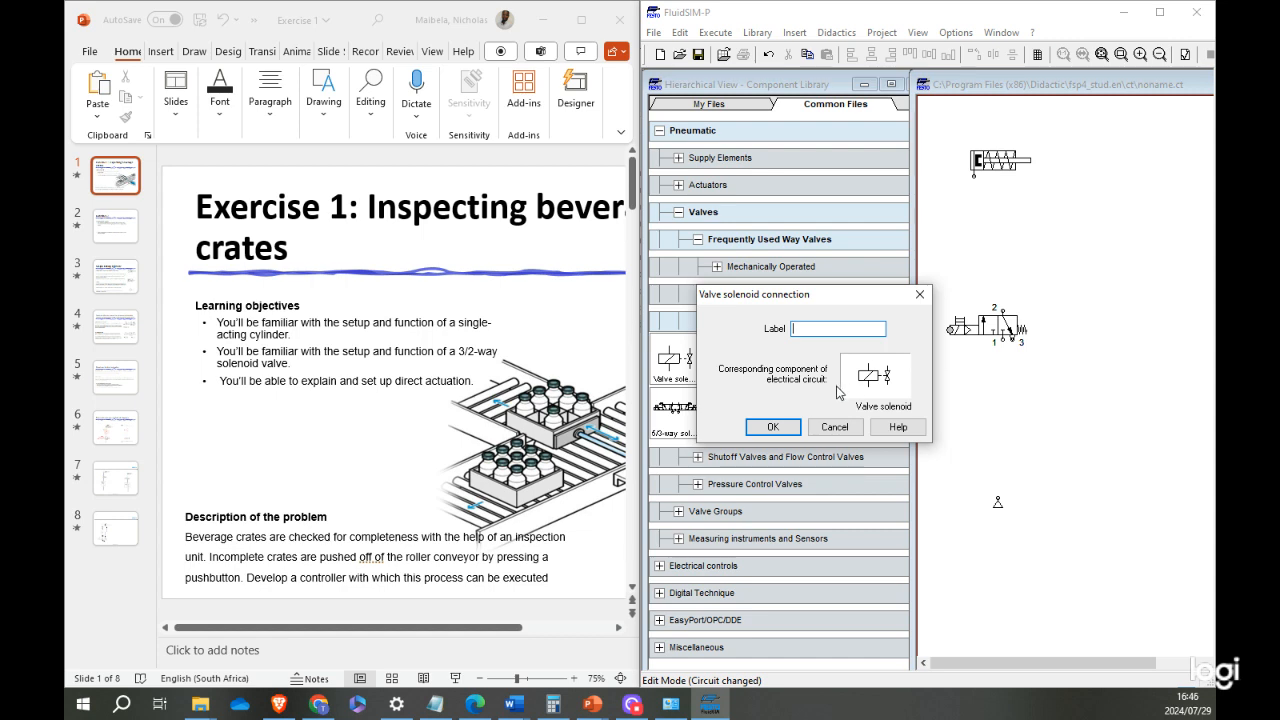
left_click(773, 427)
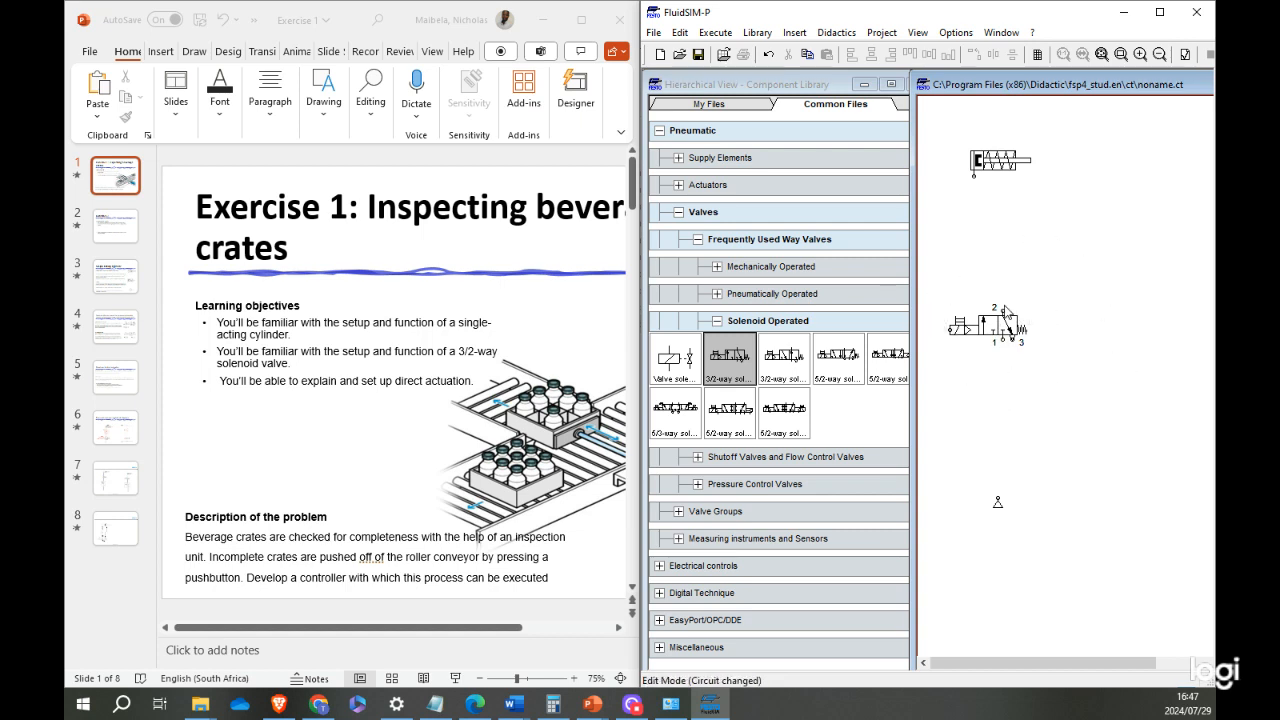
Shift the solenoid valve slightly lower and connect its port 2 to the single acting cylinder's port.
mouse_move(1021, 345)
left_mouse_down()
mouse_move(1031, 364)
mouse_move(998, 339)
mouse_move(1017, 366)
mouse_move(1016, 351)
left_mouse_up()
left_click(1092, 270)
left_click(1108, 301)
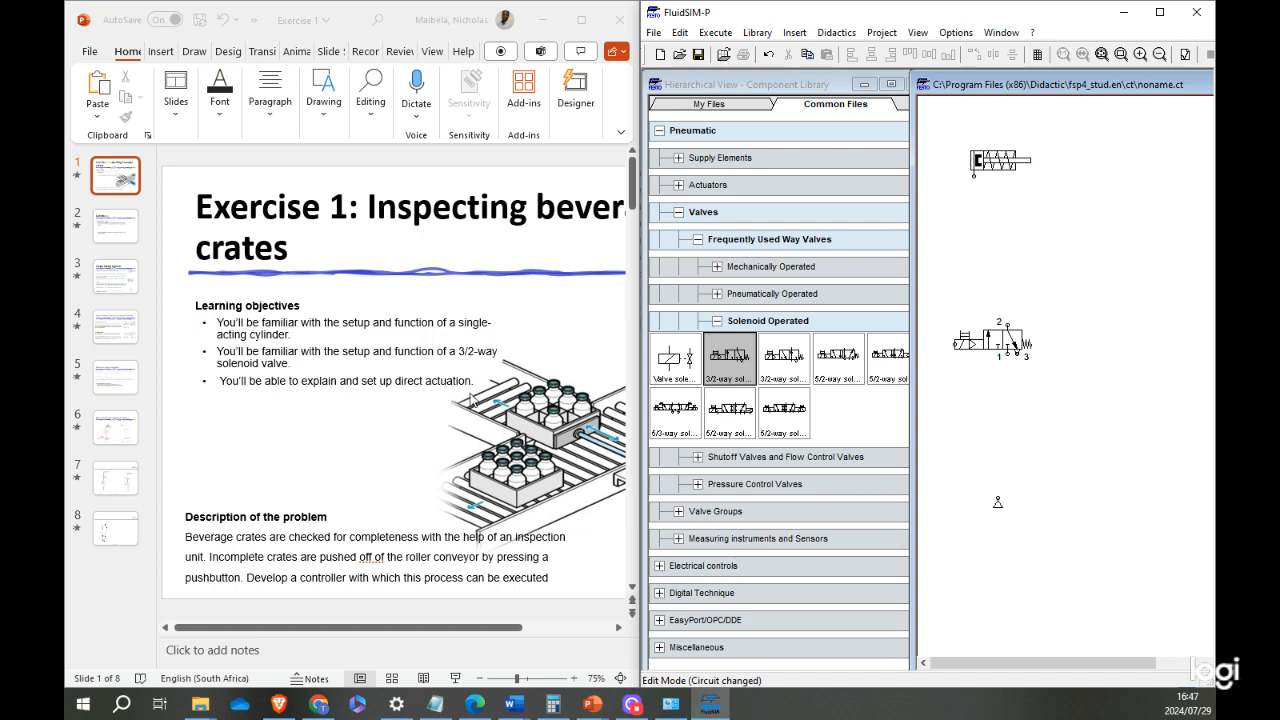
left_click(1010, 345)
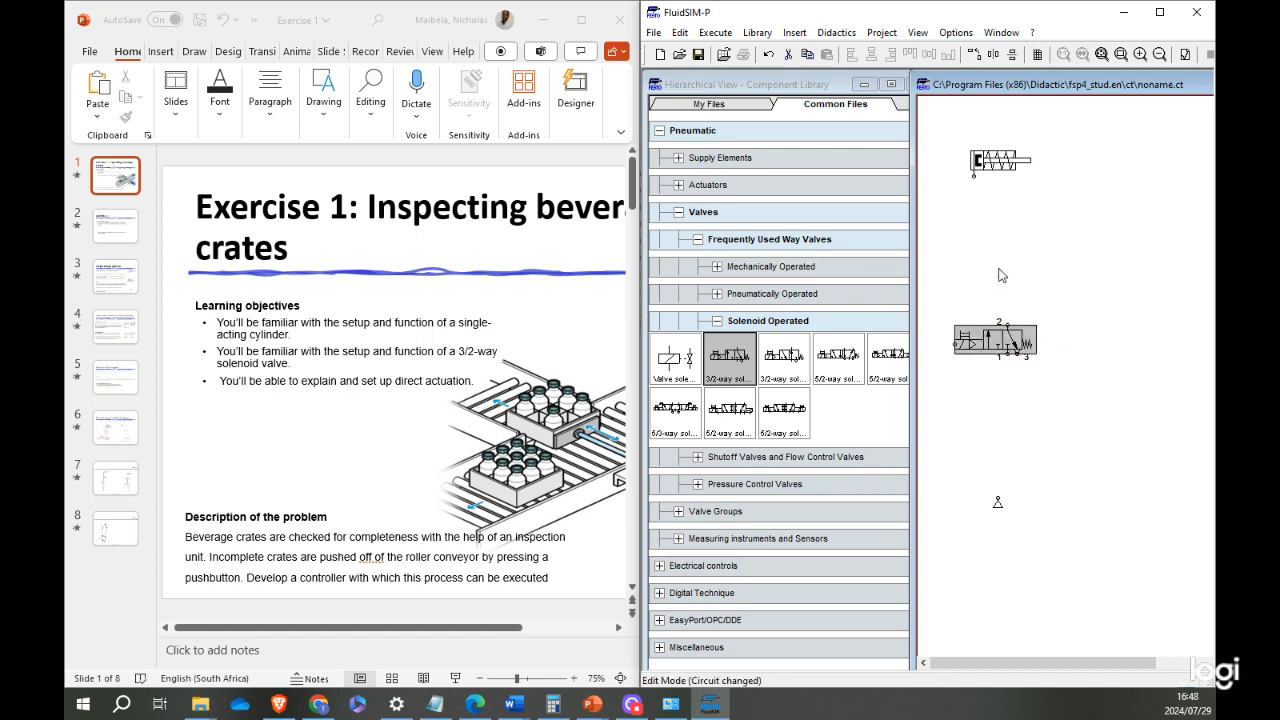
mouse_move(1007, 325)
left_mouse_down()
mouse_move(976, 168)
mouse_move(971, 177)
left_mouse_up()
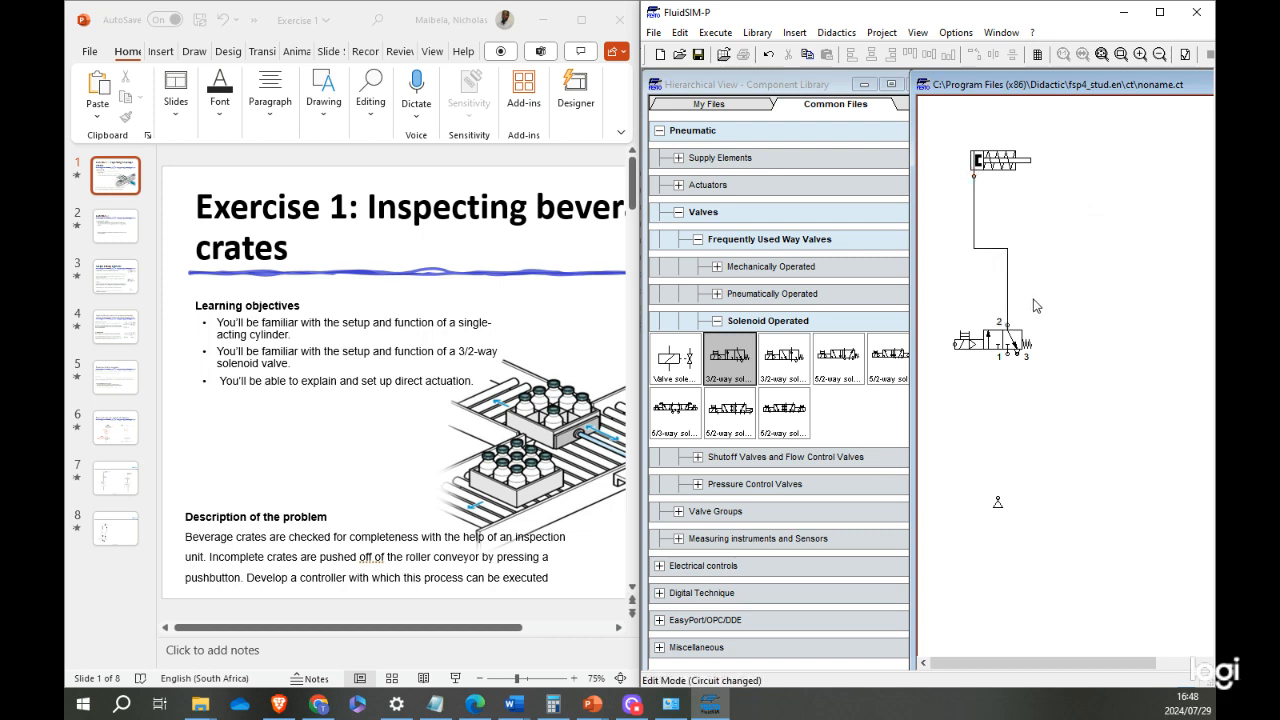
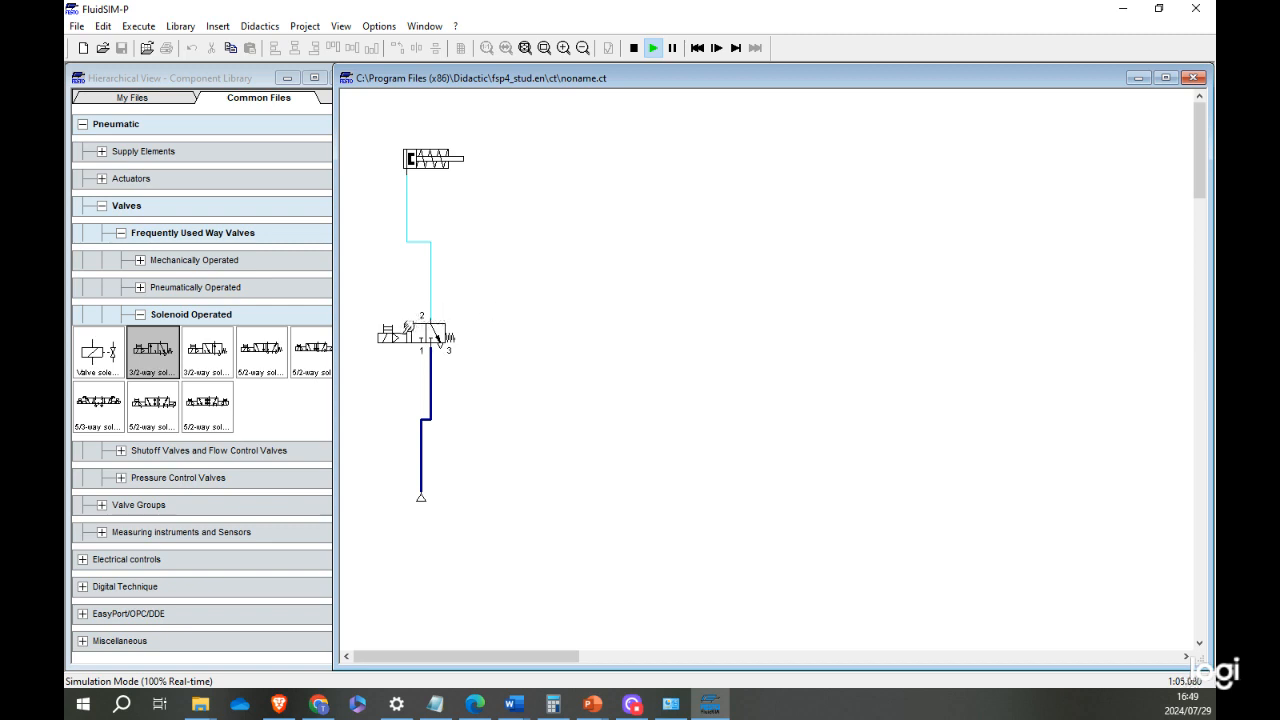
Test the solenoid valve's manual actuation in the running simulation and stop the simulation.
left_click(404, 333)
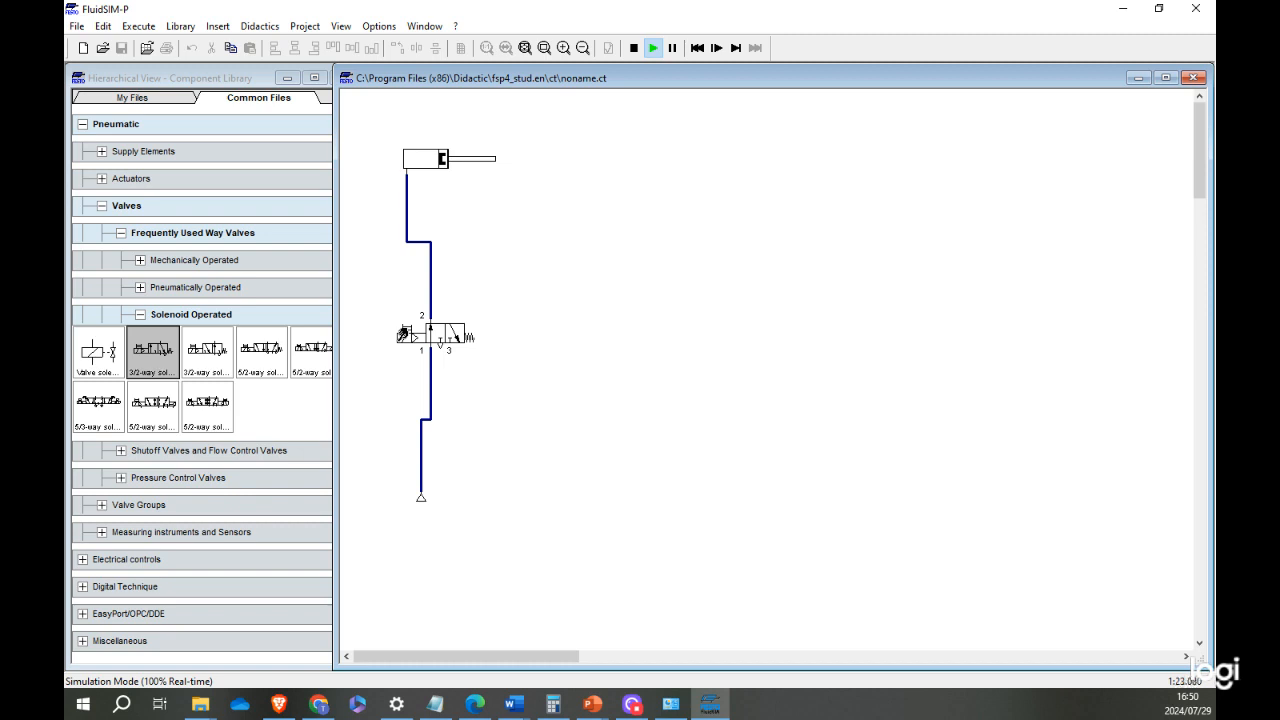
left_click(403, 333)
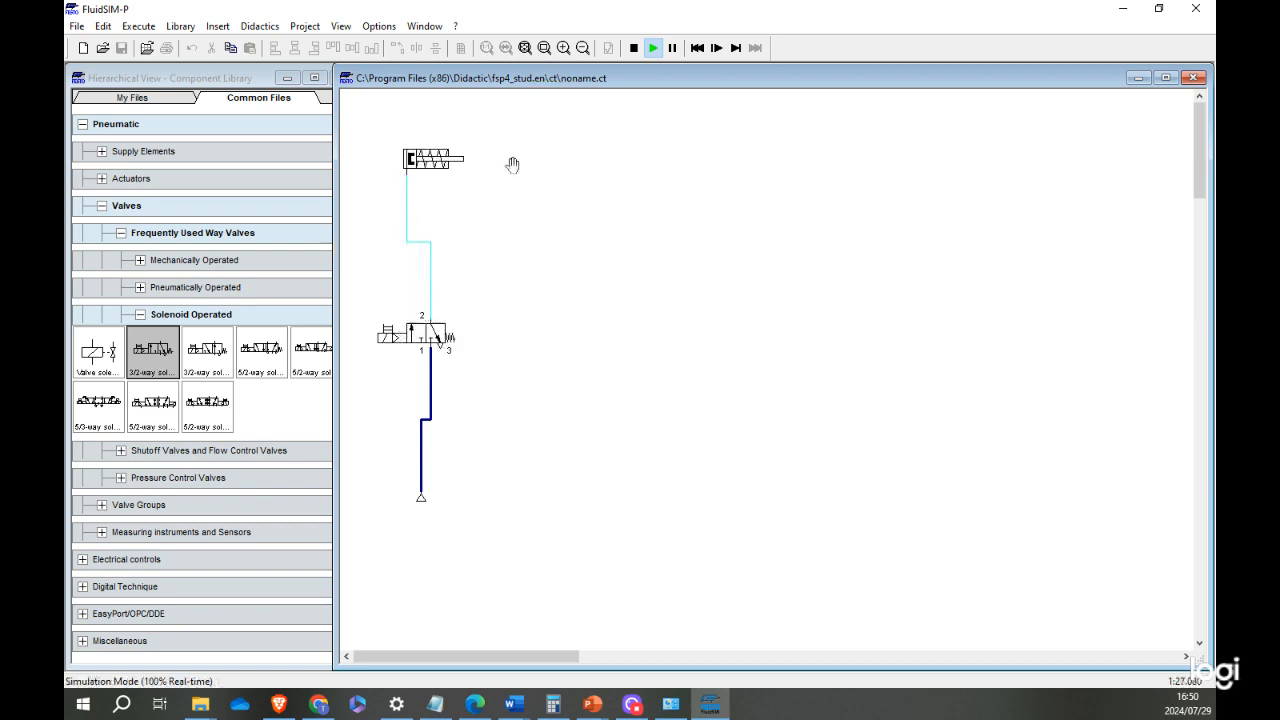
left_click(633, 48)
Review the 3/2-way solenoid valve's configuration without changing it, and view its component photo.
left_click(418, 337)
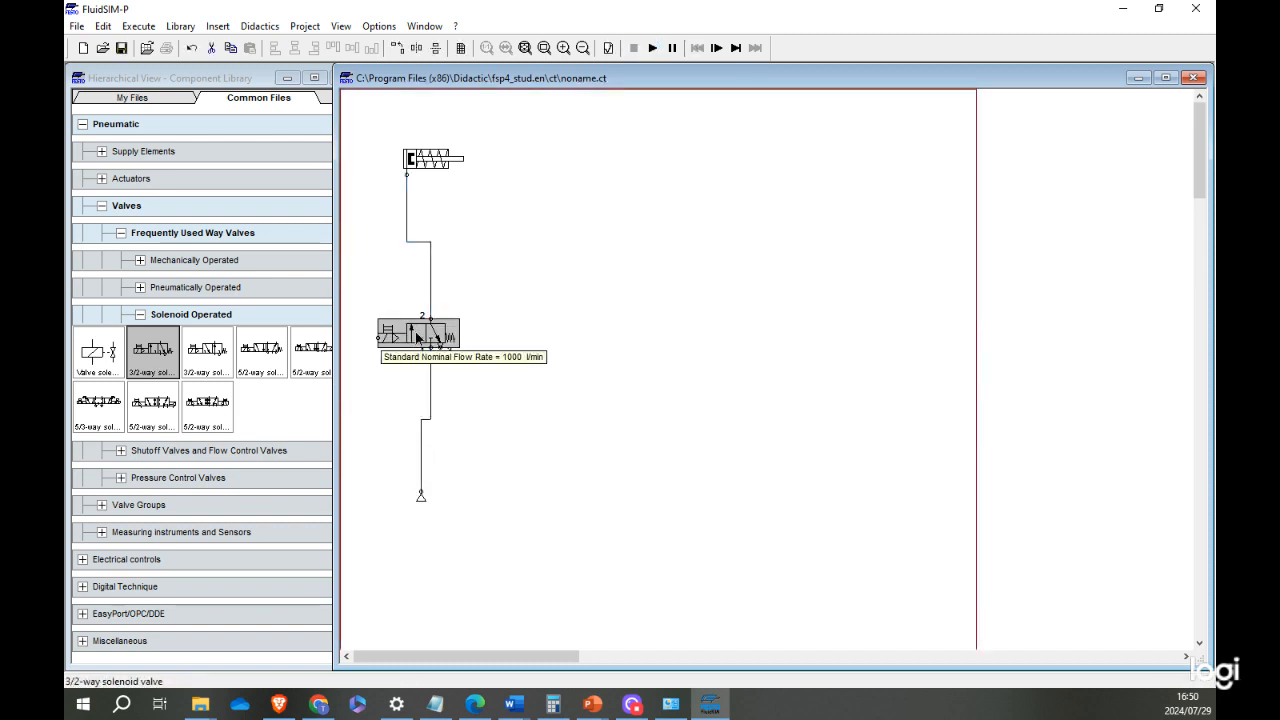
right_click(418, 337)
left_click(457, 494)
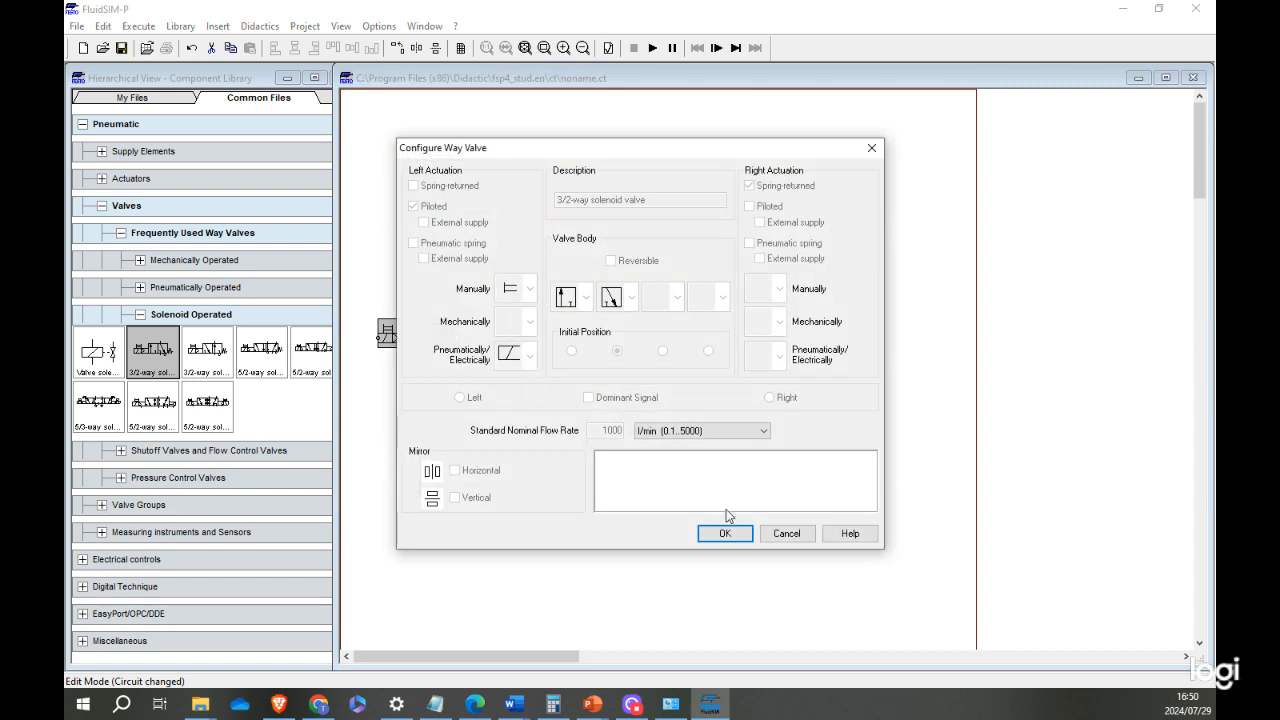
left_click(792, 537)
right_click(420, 339)
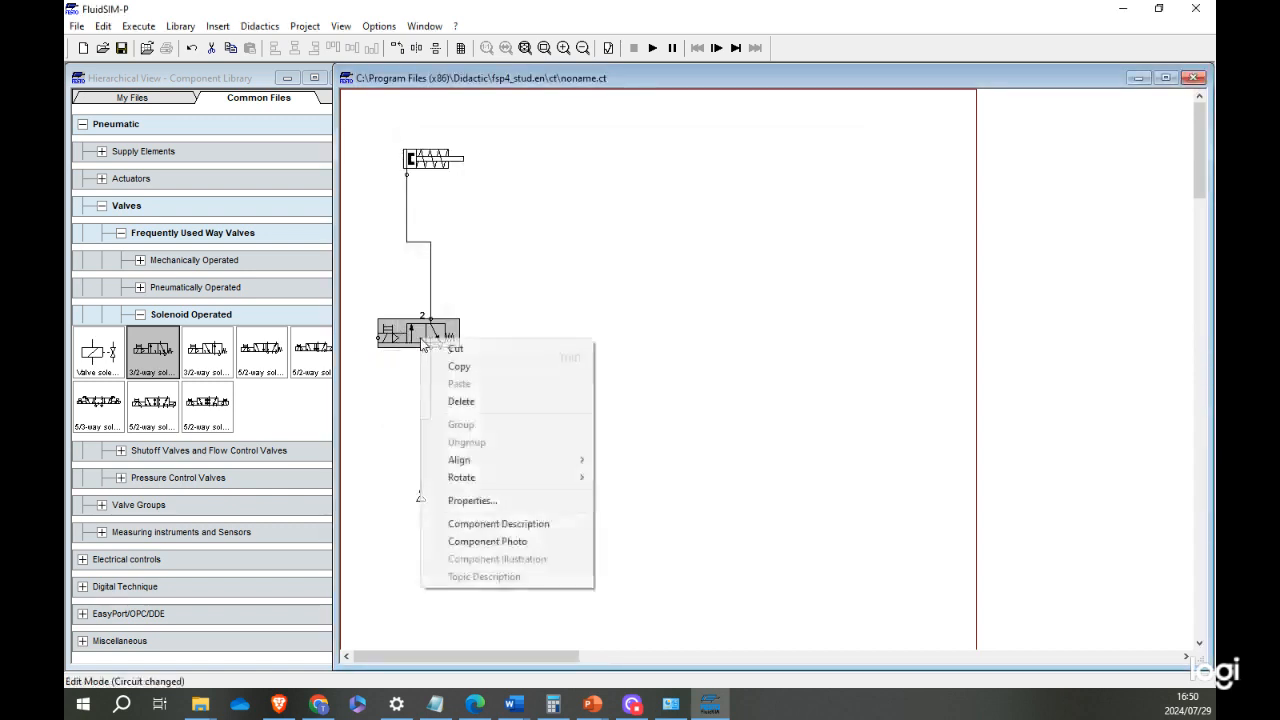
left_click(522, 542)
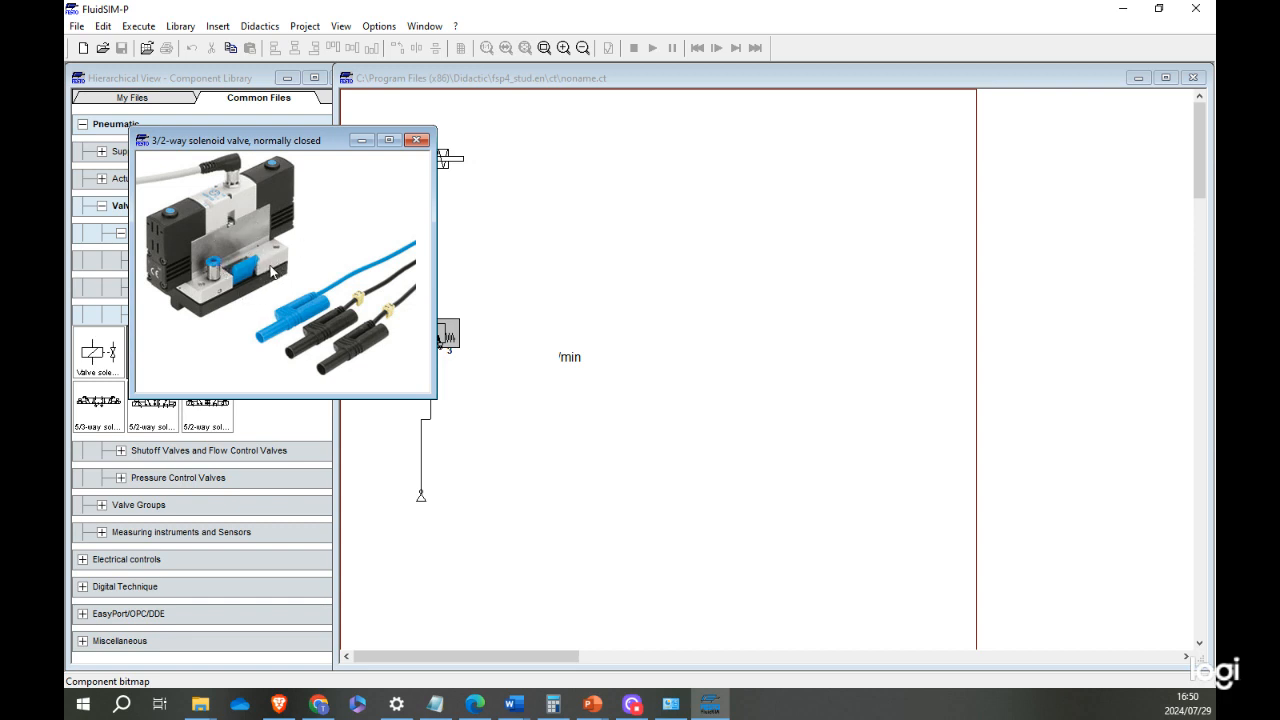
left_click(417, 141)
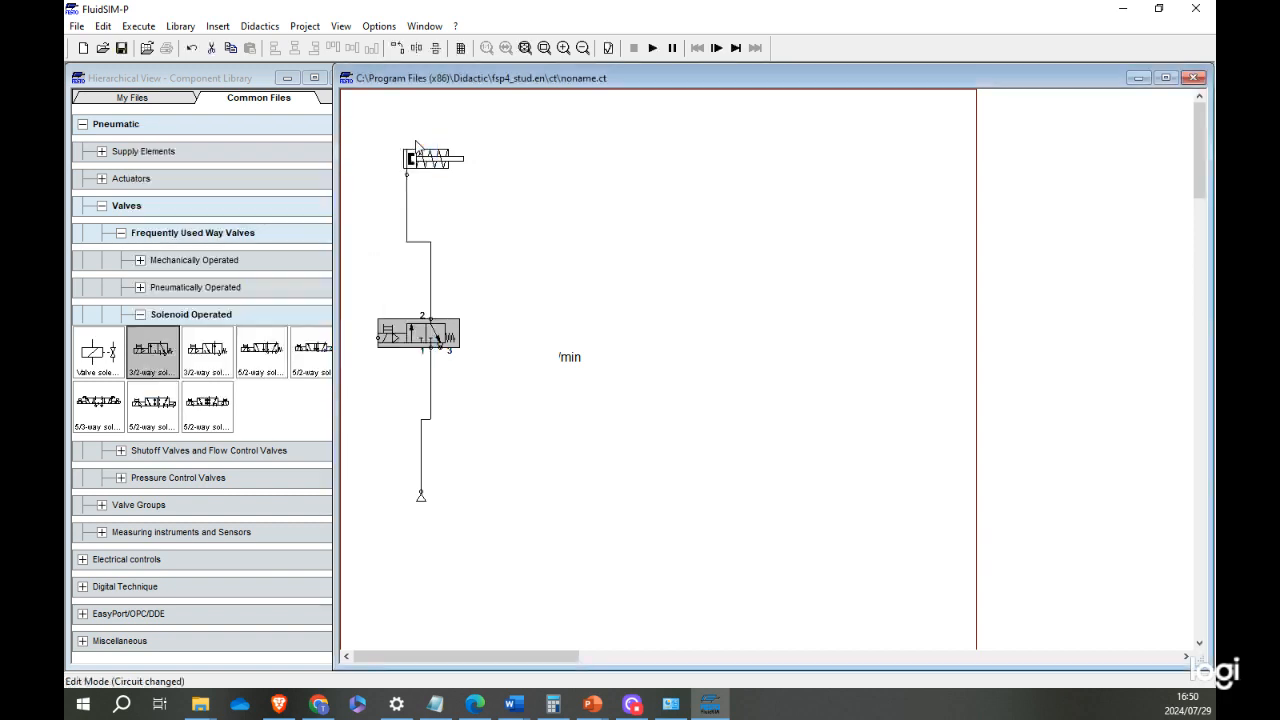
left_click(561, 360)
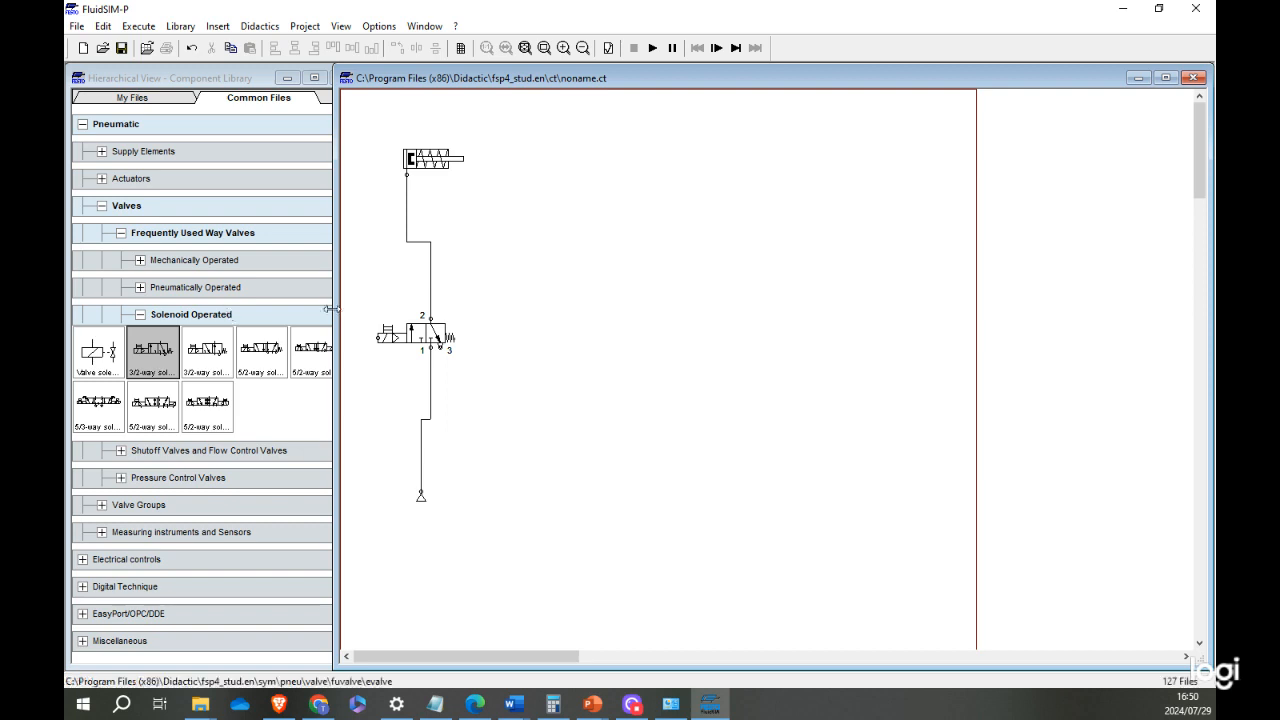
Delete the line between valve port 1 and the compressed air supply, and place an air service unit from Supply Elements between them.
left_click(431, 399)
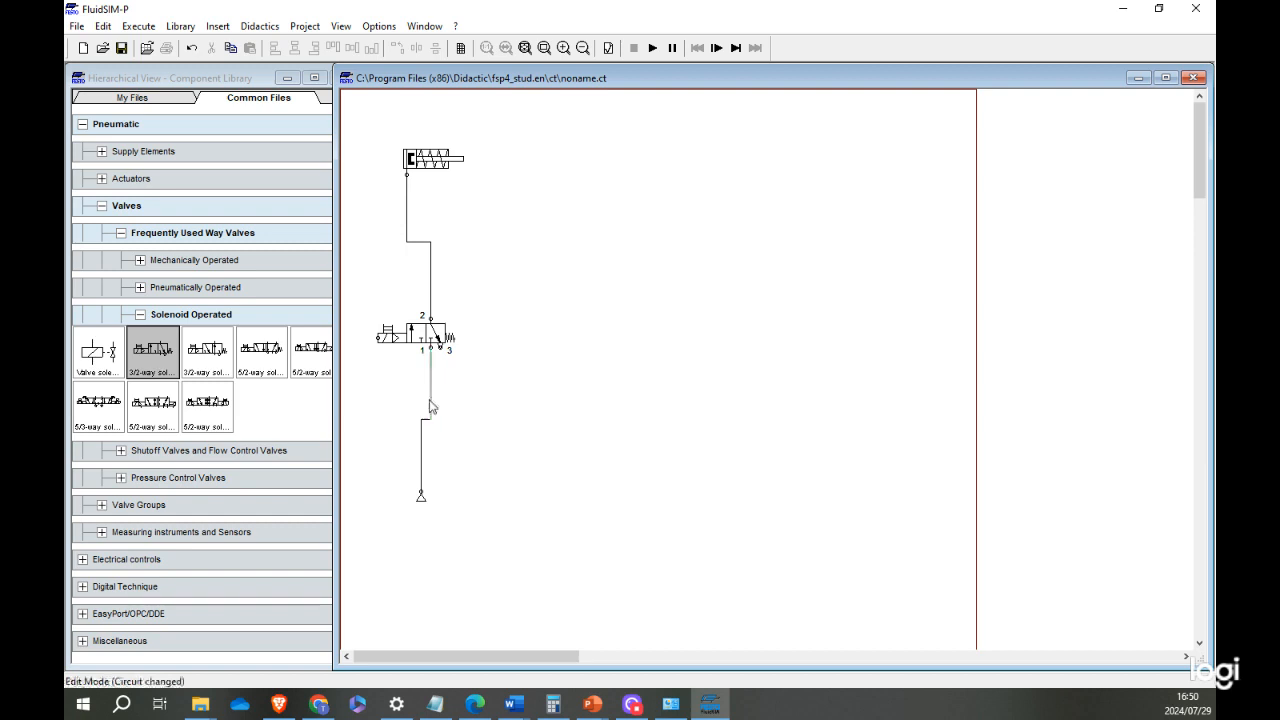
key("Delete")
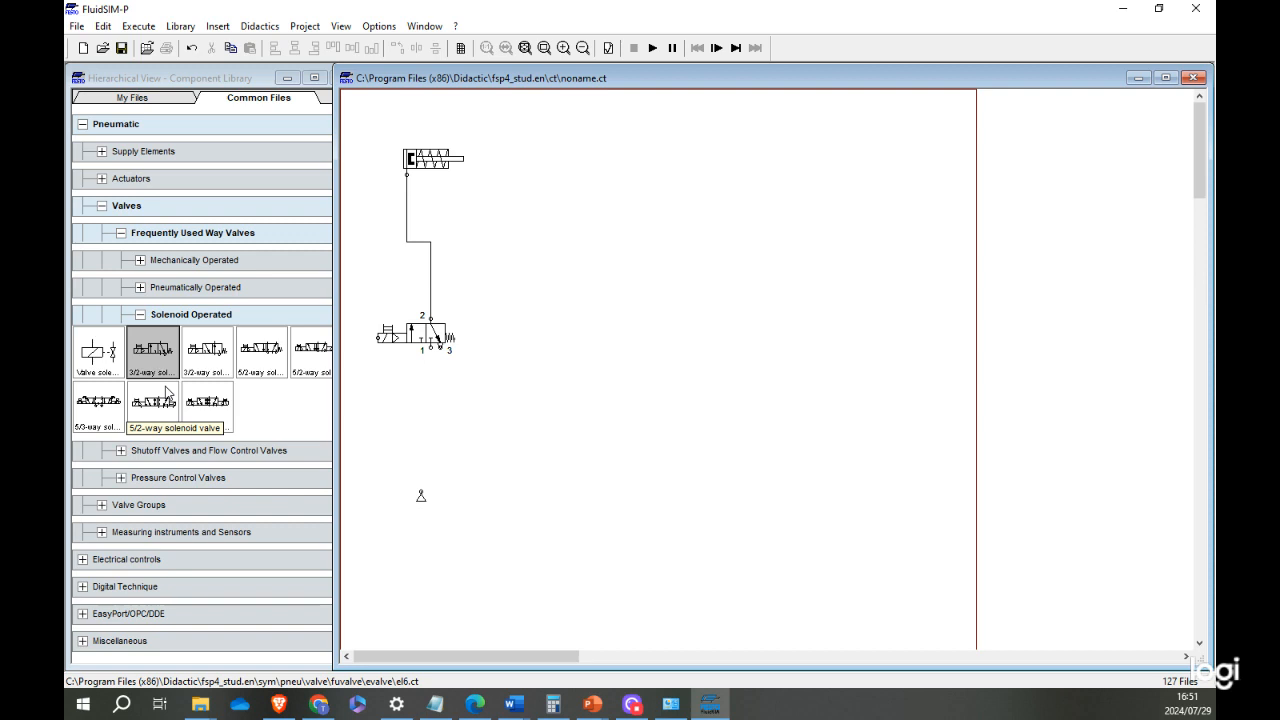
left_click(139, 315)
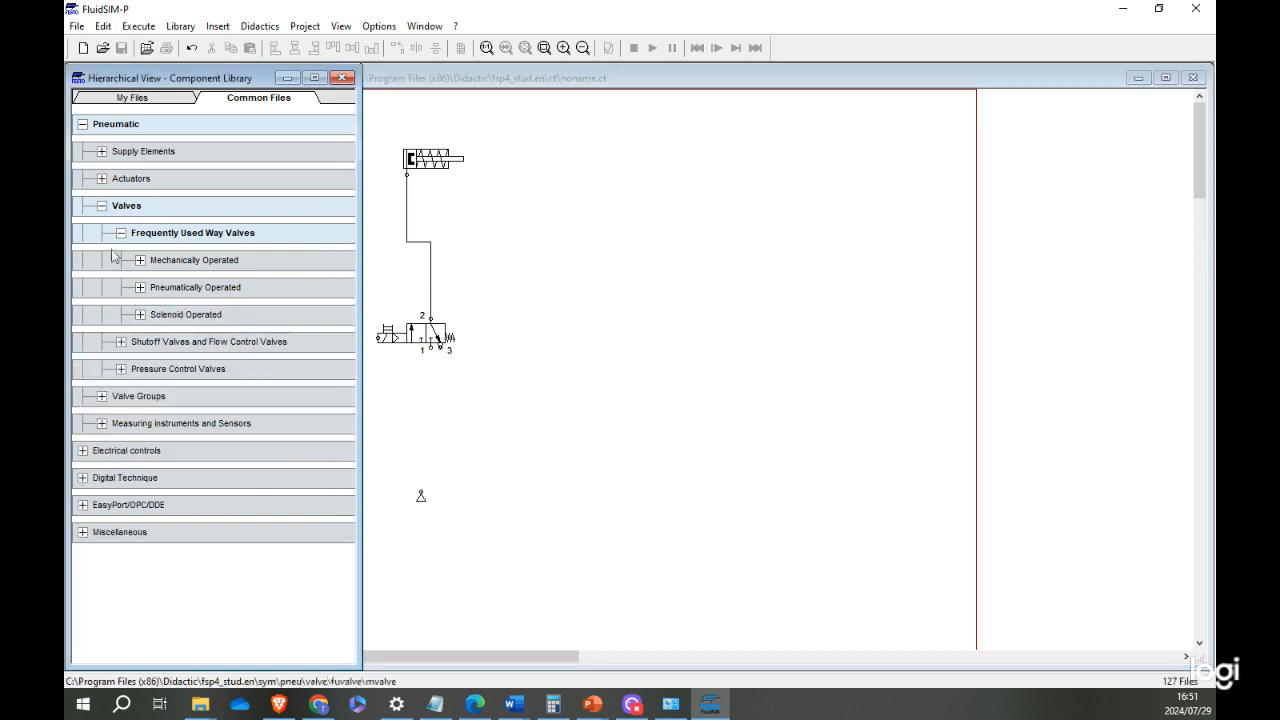
left_click(102, 153)
left_click_drag(152, 186, 452, 425)
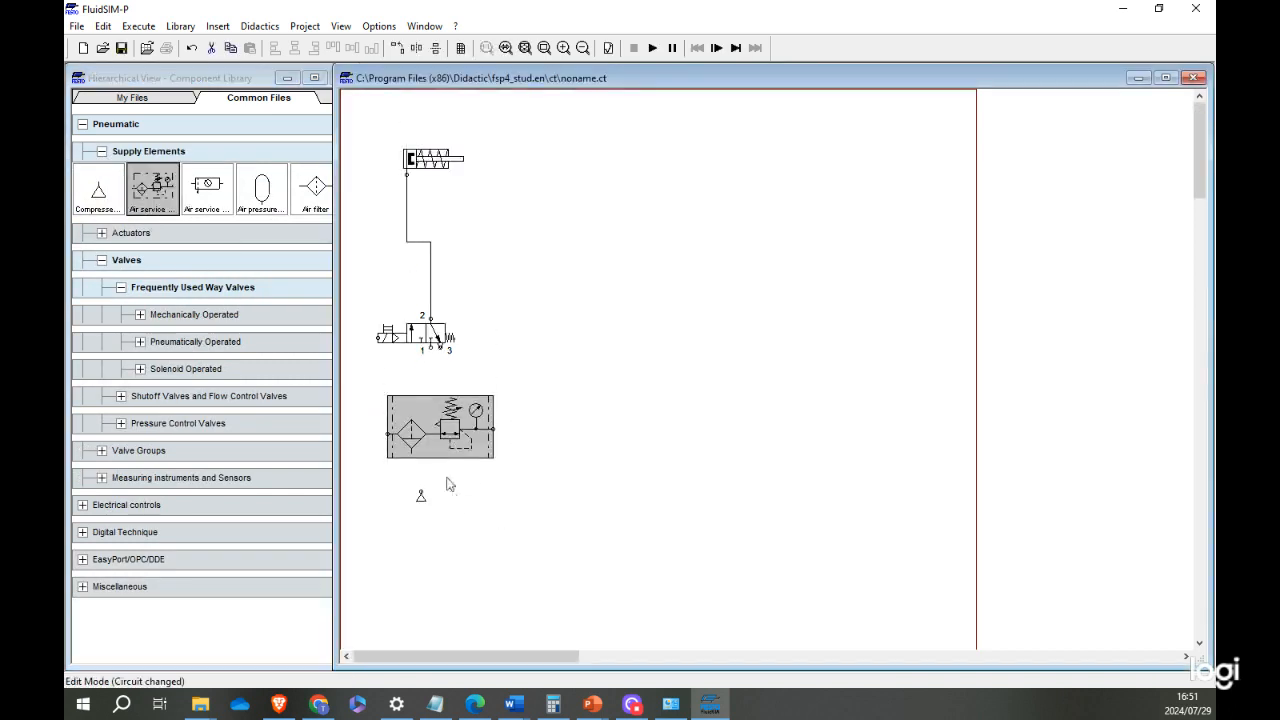
right_click(437, 421)
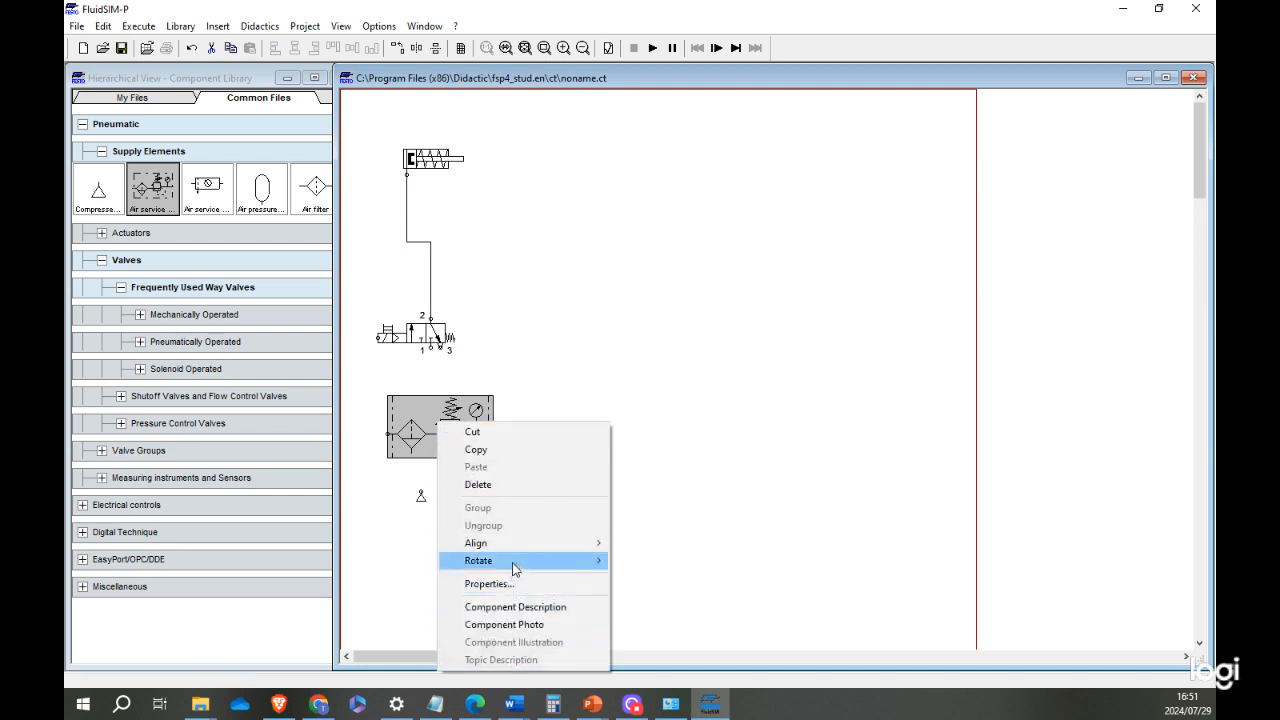
mouse_move(514, 568)
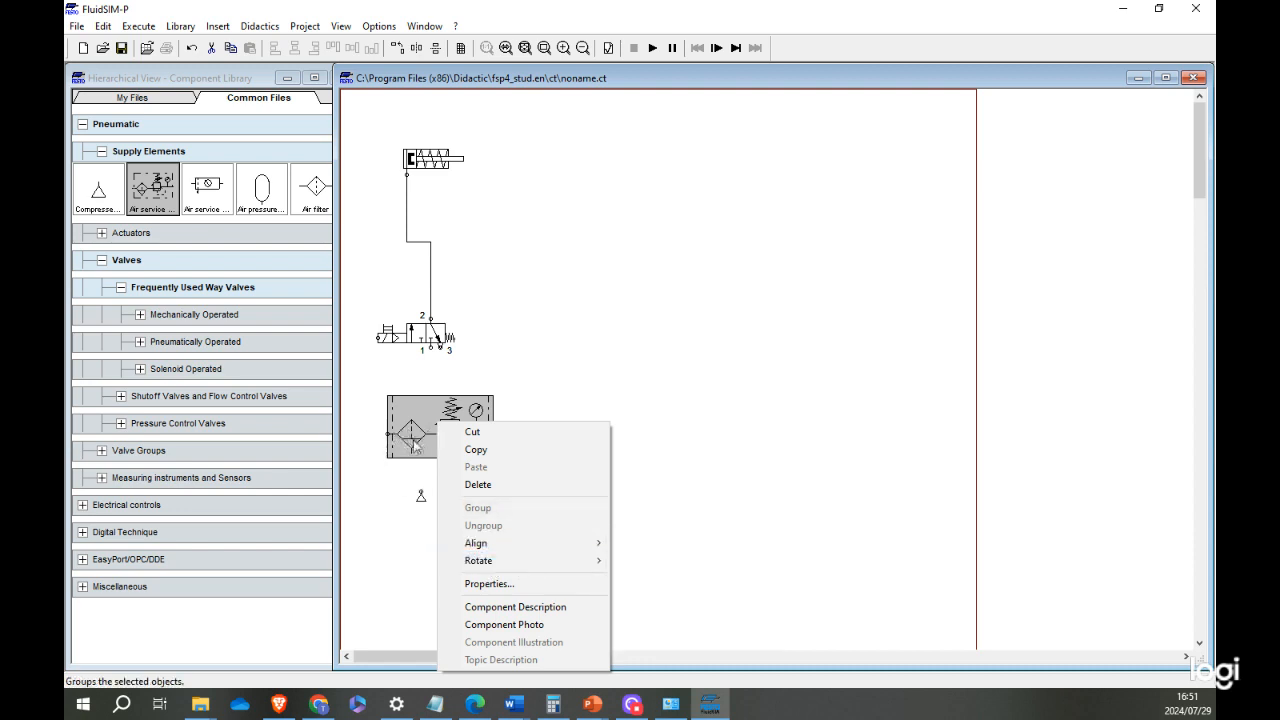
left_click(574, 380)
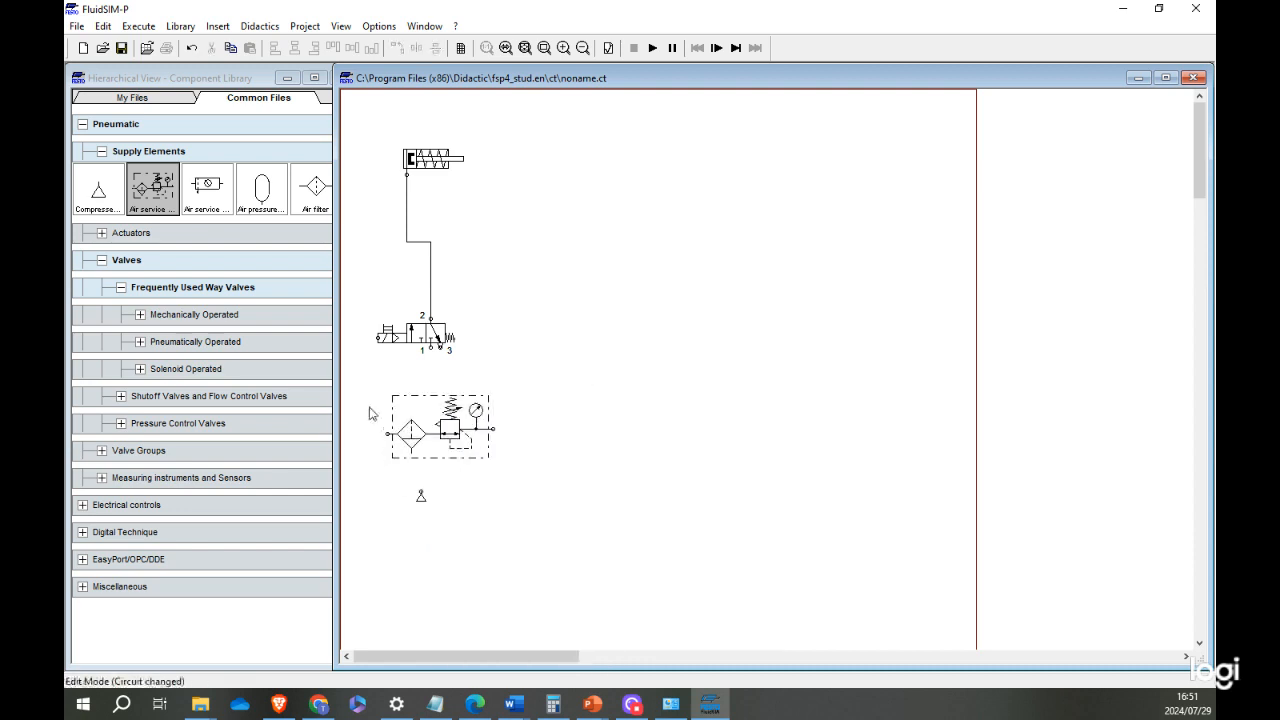
Read the component description of the air service unit in the circuit.
left_click_drag(416, 430, 422, 430)
right_click(437, 415)
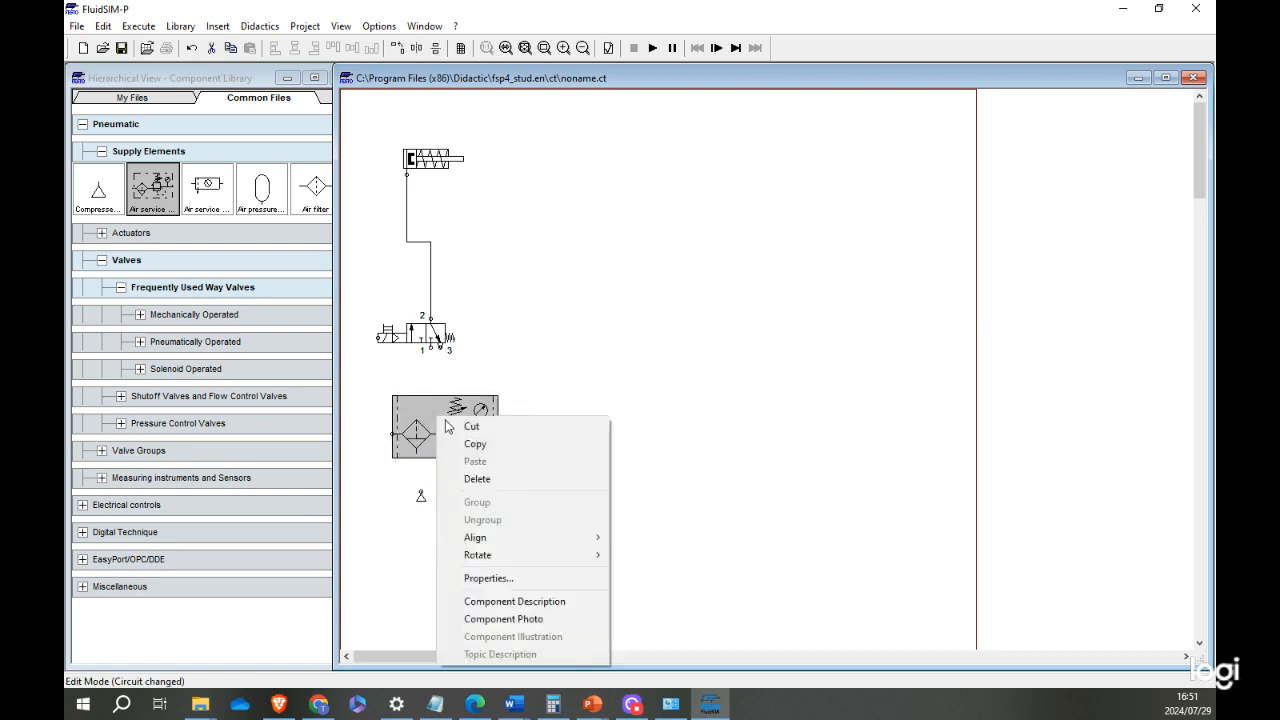
left_click(517, 604)
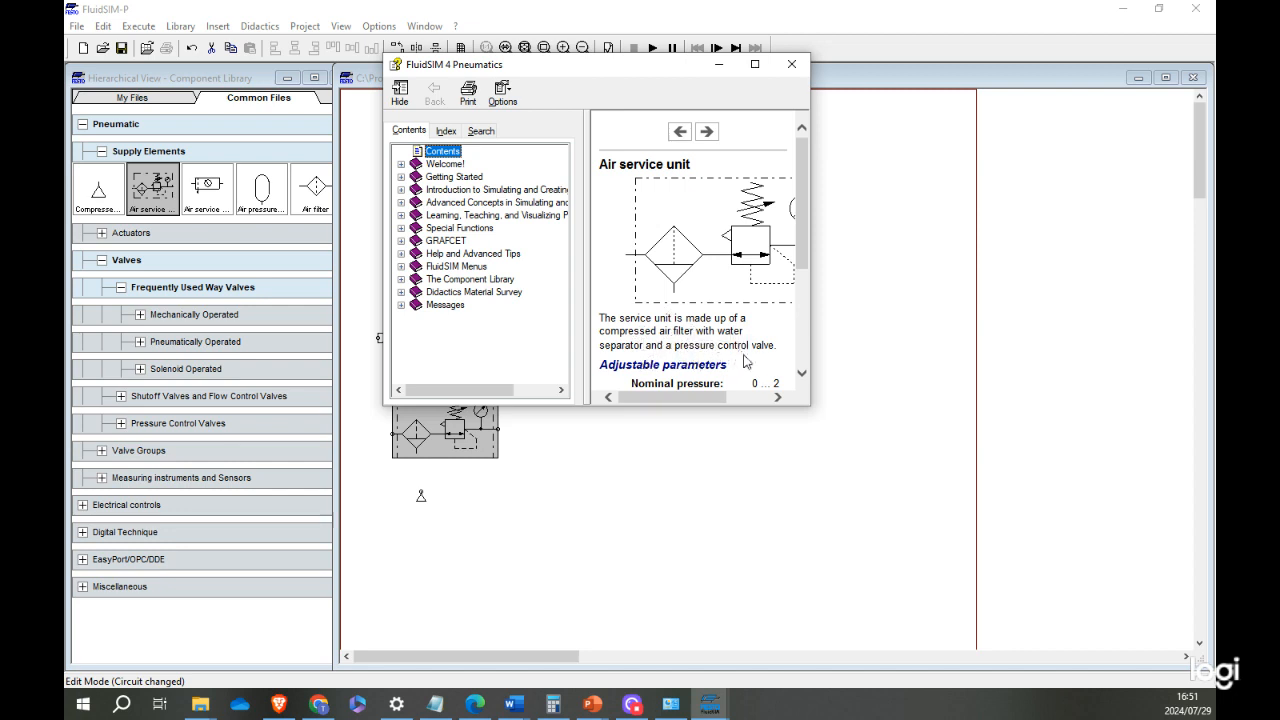
left_click(791, 64)
Shift the air service unit slightly right and rotate it by 90°.
mouse_move(433, 426)
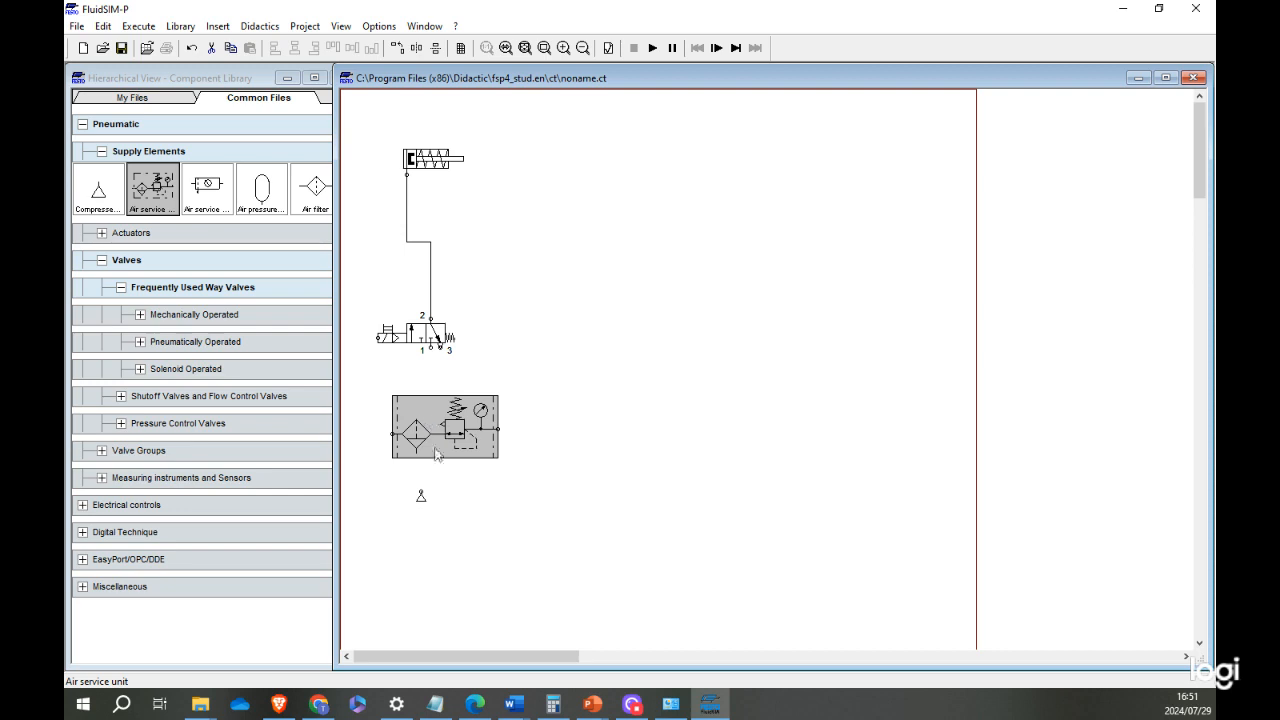
left_click_drag(410, 425, 434, 425)
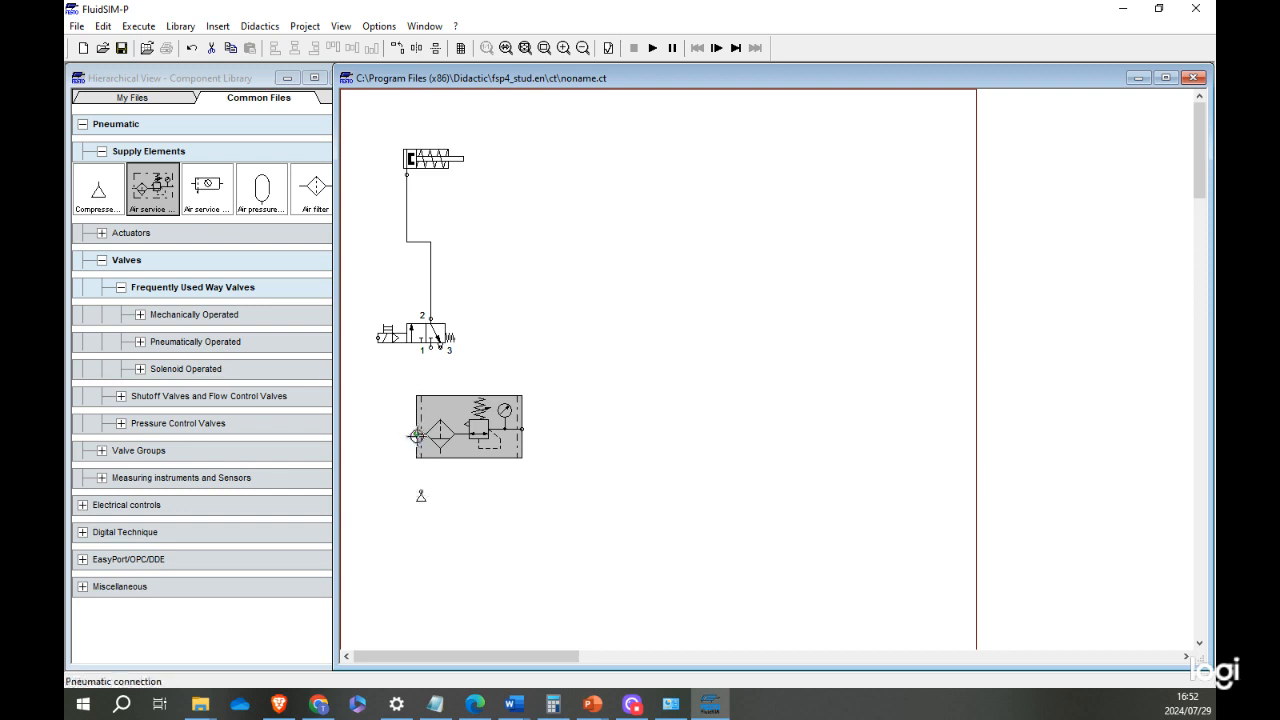
mouse_move(438, 442)
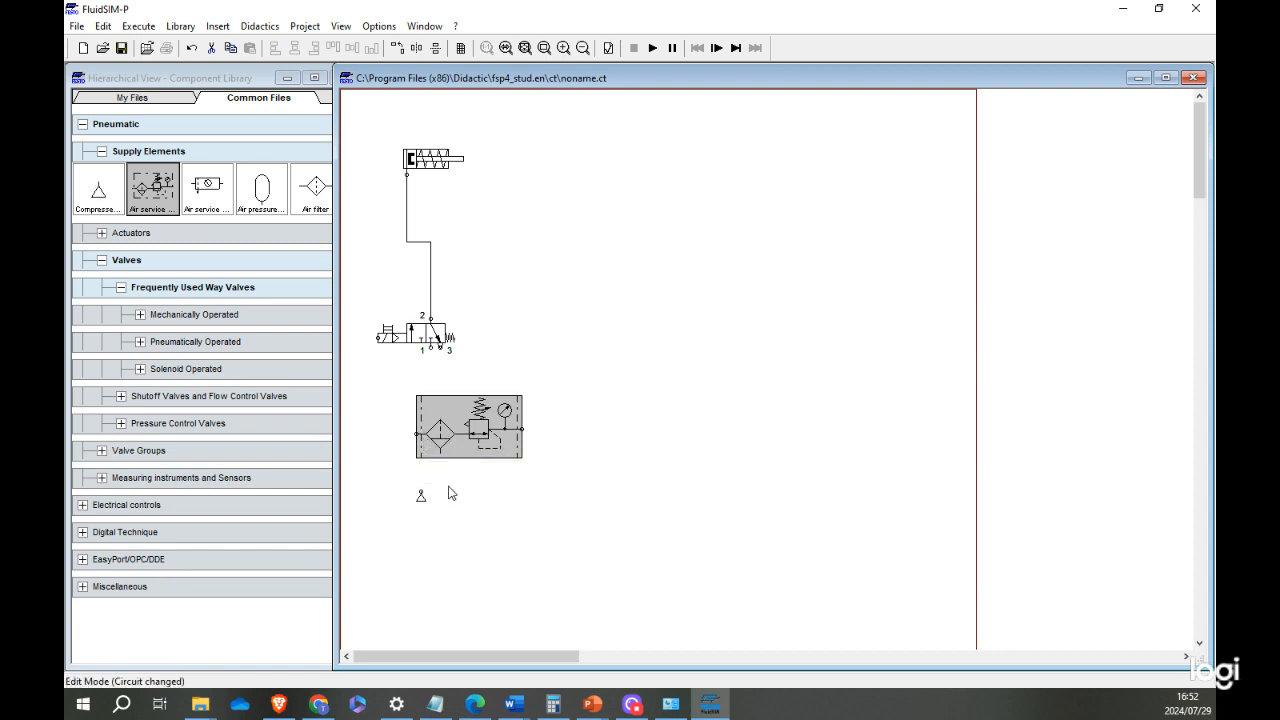
right_click(437, 415)
mouse_move(475, 553)
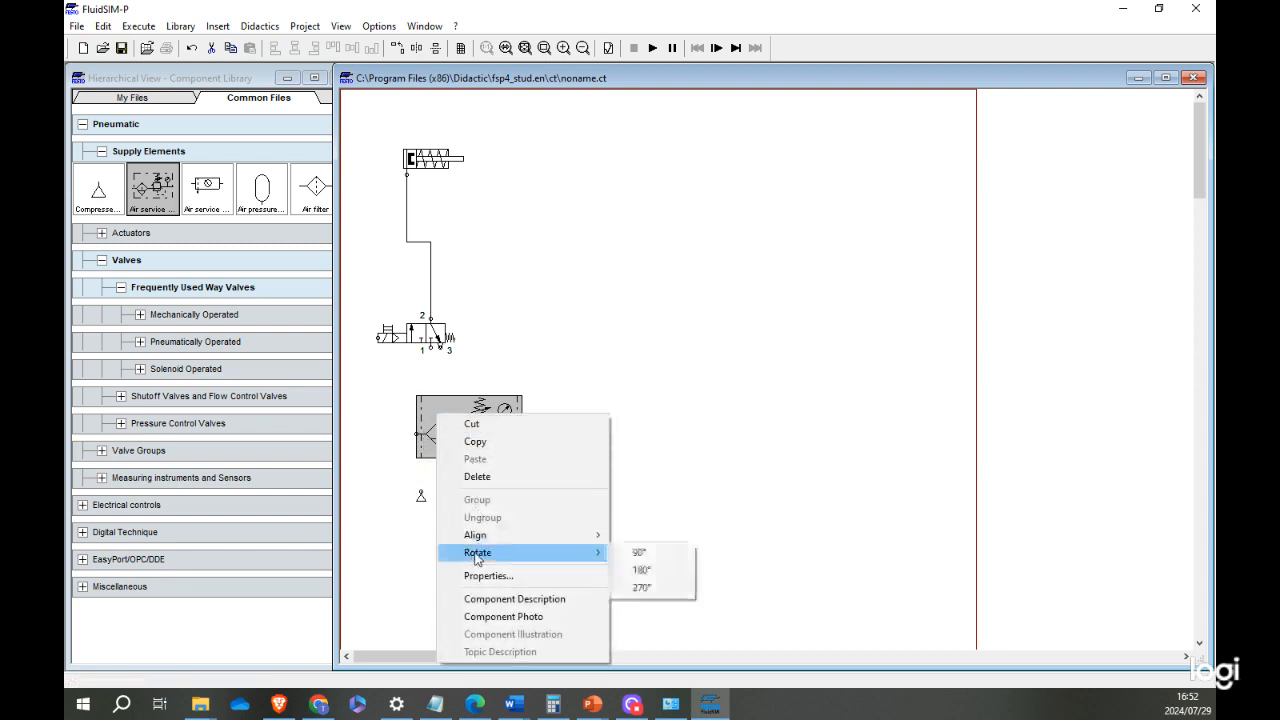
left_click(641, 554)
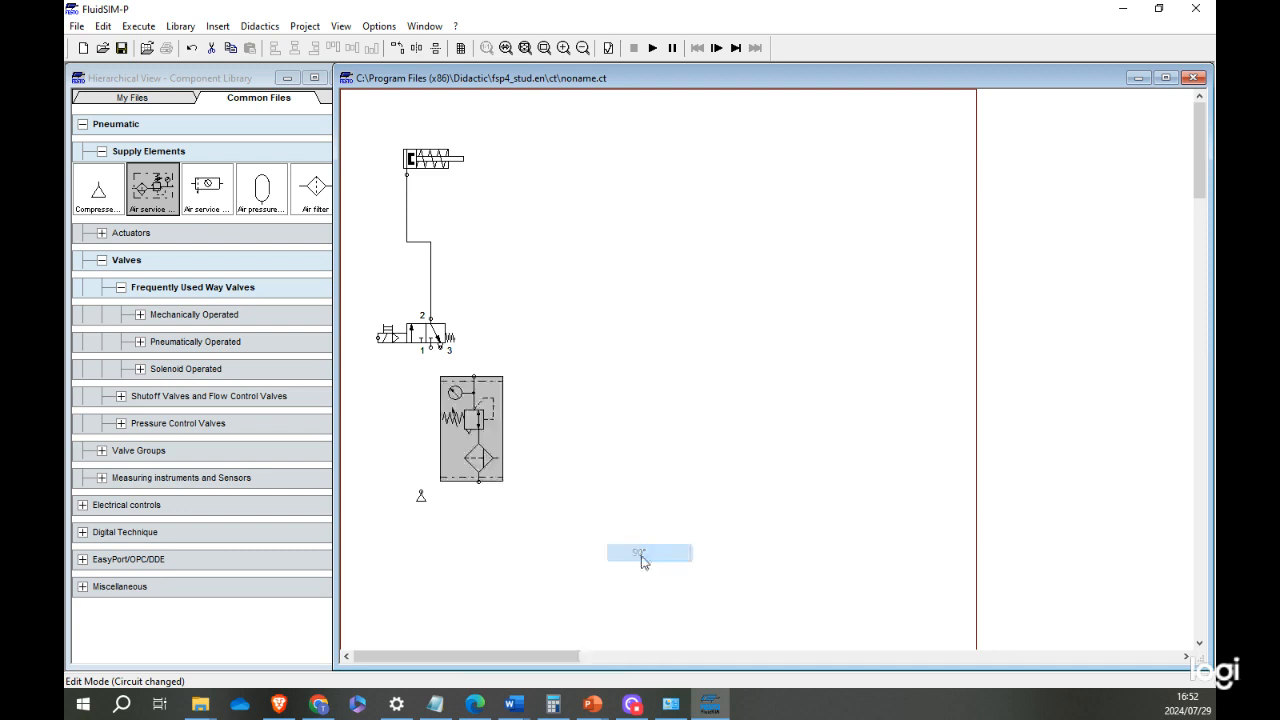
Position the rotated air service unit directly below the solenoid valve and move the compressed air supply further down beneath it.
left_click_drag(431, 413, 394, 412)
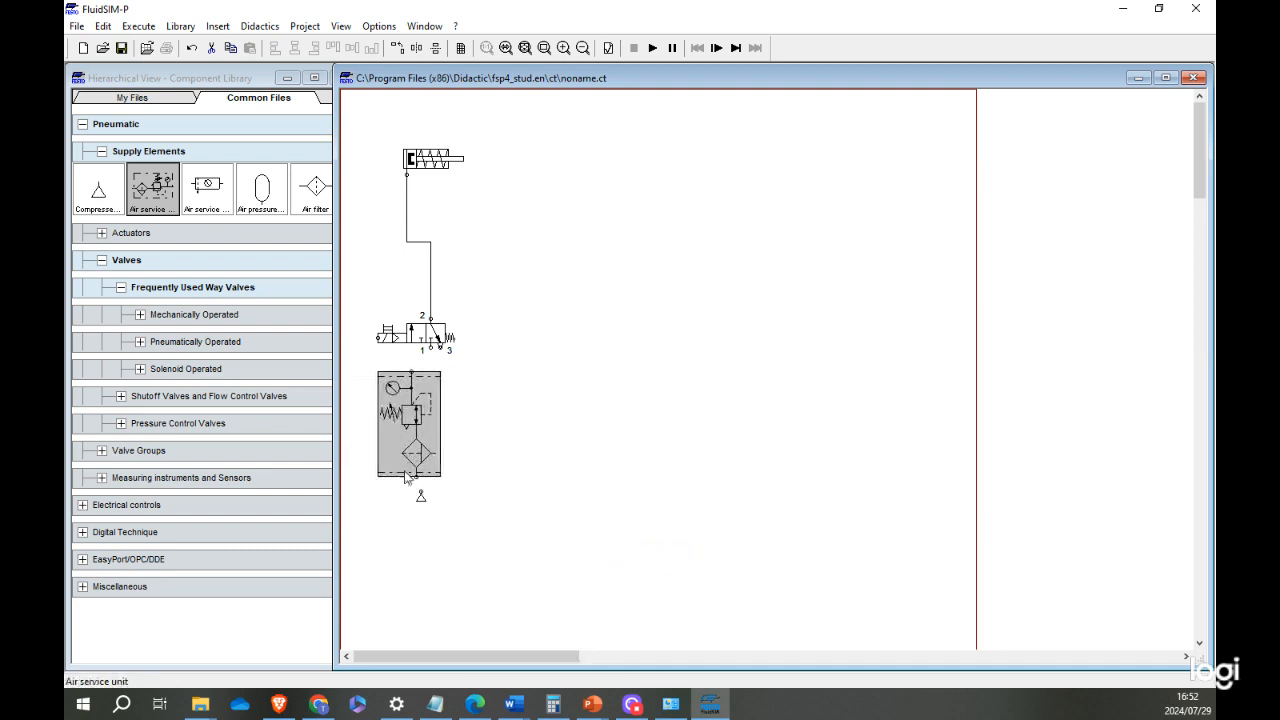
left_click_drag(421, 498, 415, 538)
left_click_drag(393, 435, 408, 453)
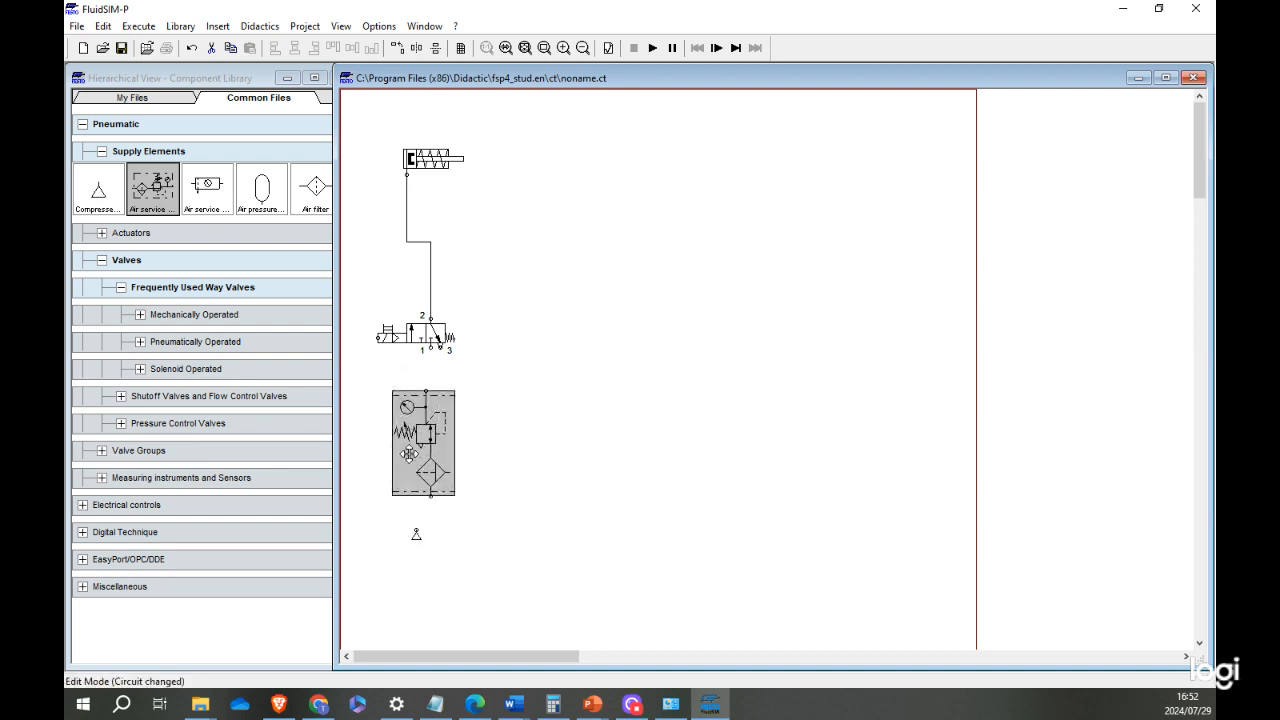
left_click(560, 426)
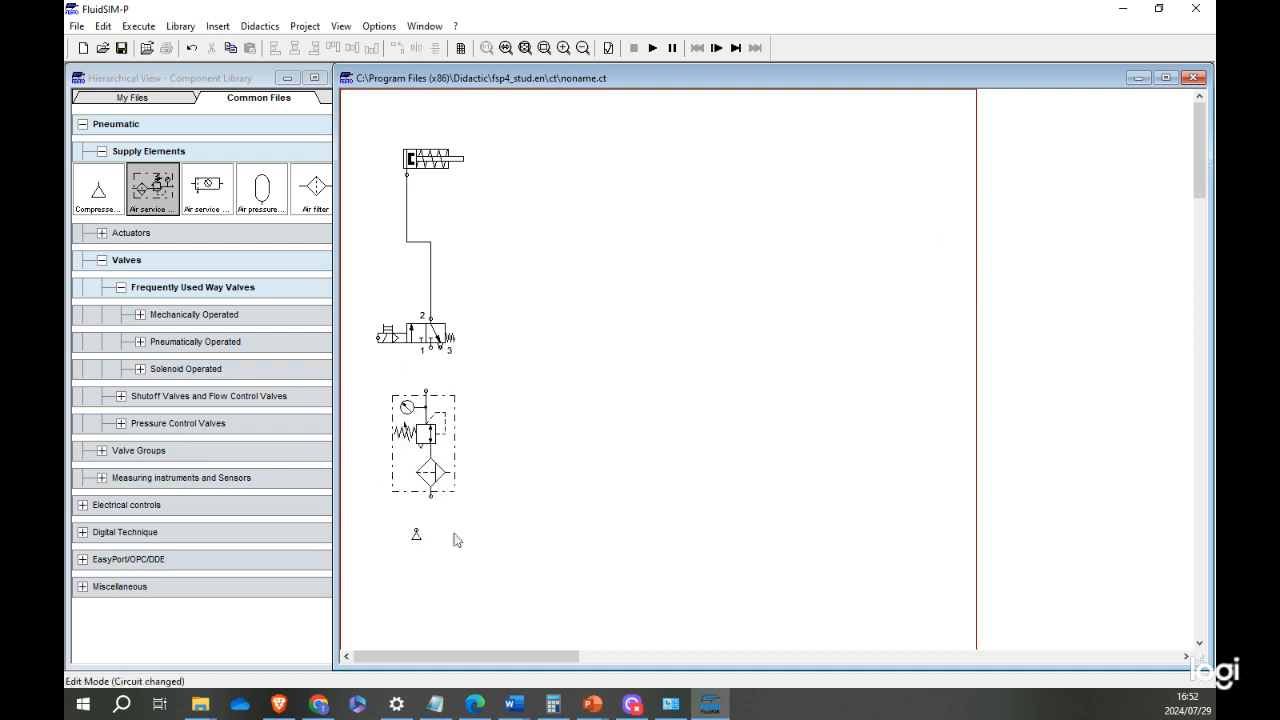
Connect the air service unit's lower port to the compressed air supply and its upper port to valve port 1.
left_click_drag(431, 495, 416, 524)
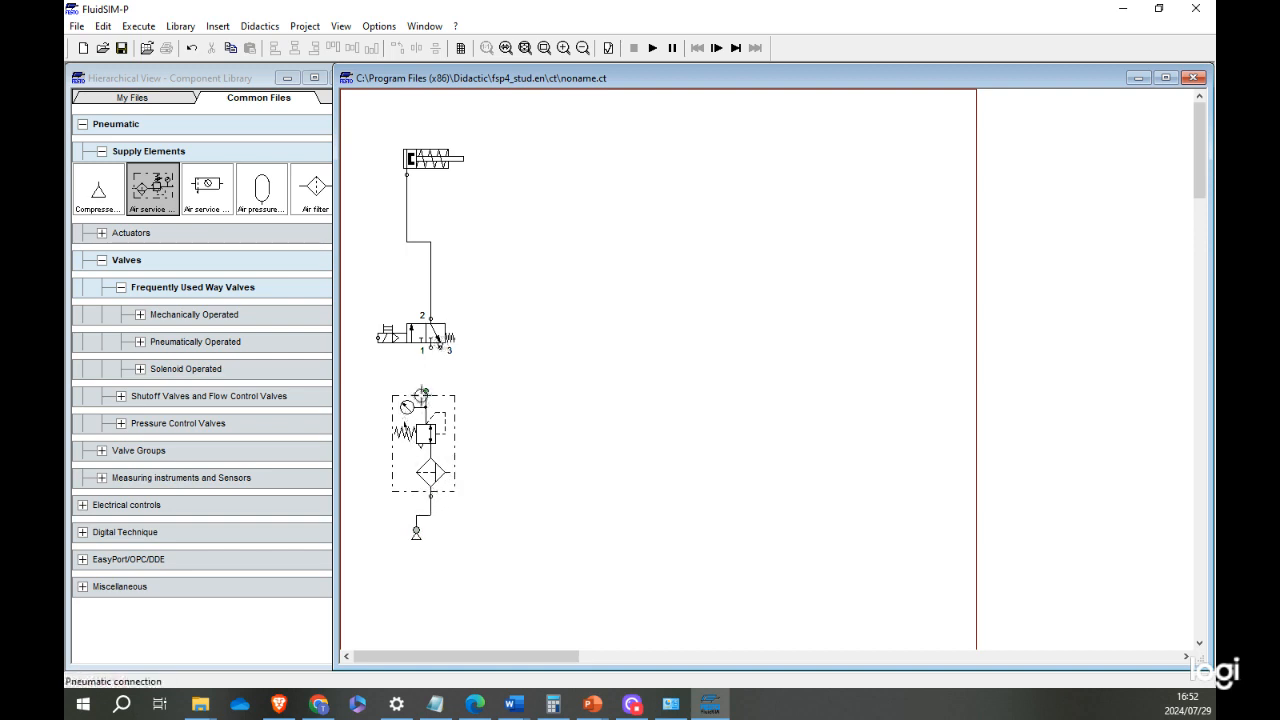
left_click_drag(426, 391, 431, 347)
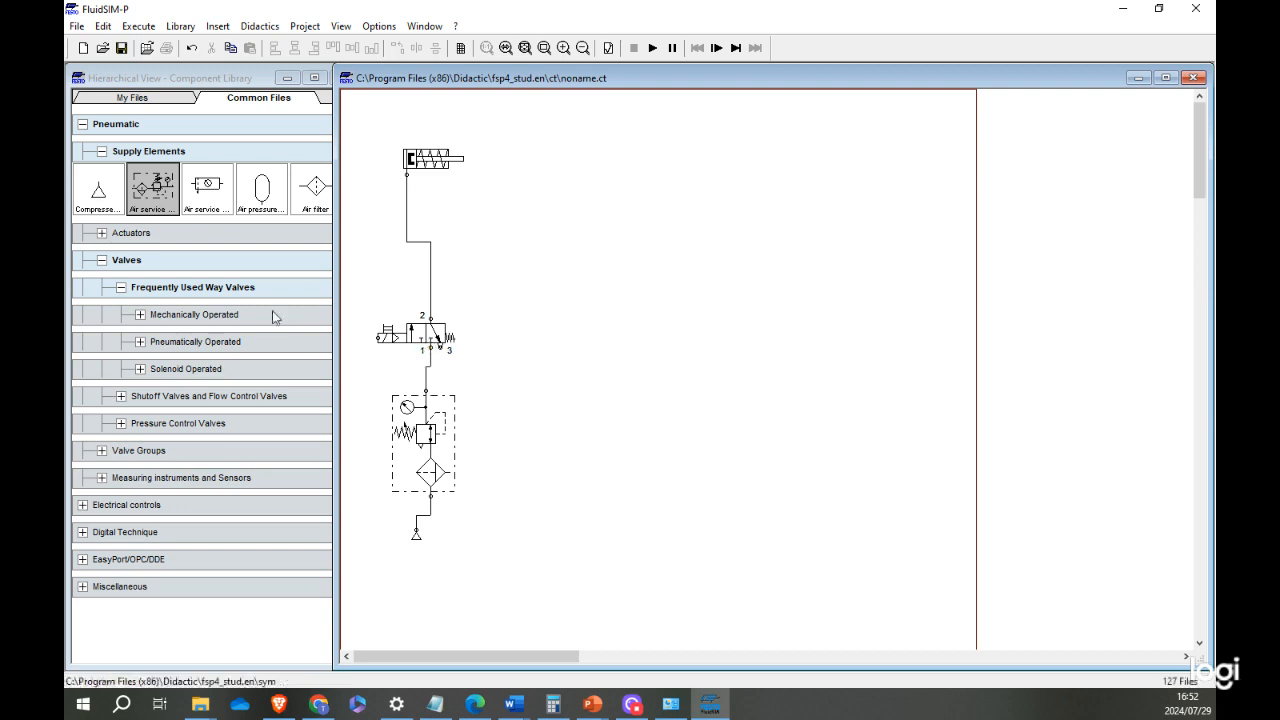
left_click_drag(365, 116, 530, 624)
left_click(601, 502)
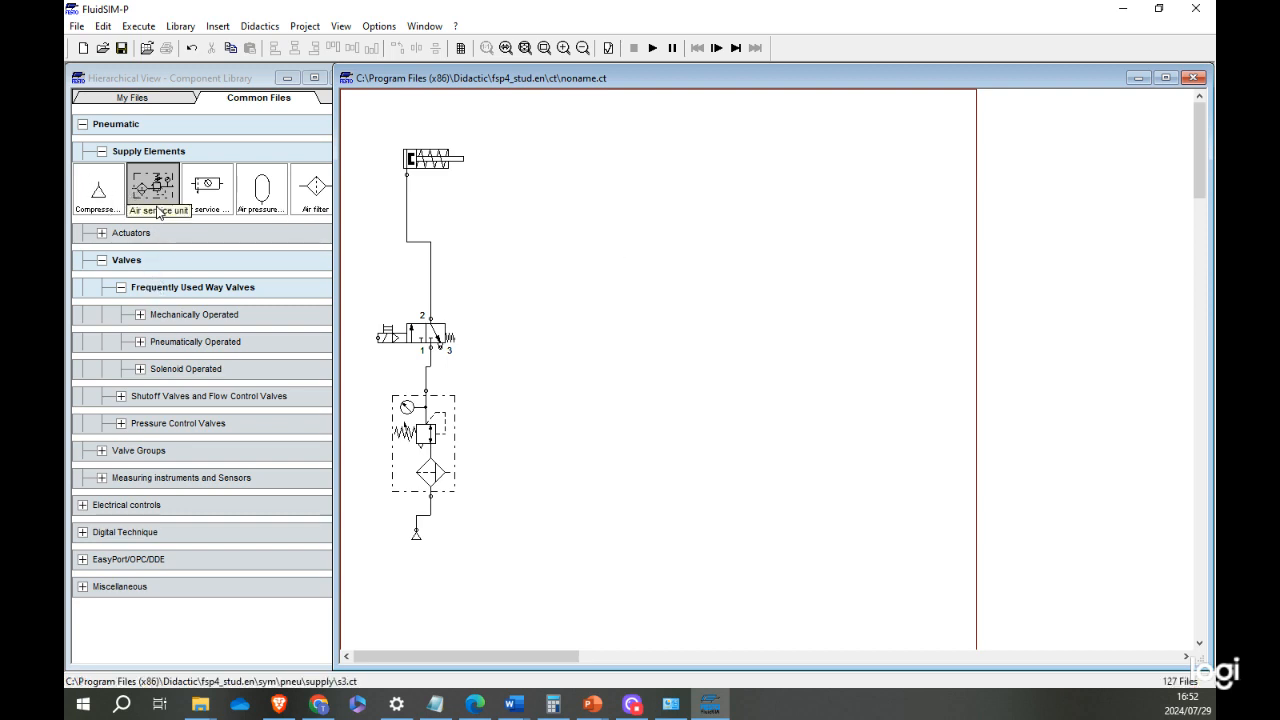
View the component photo of the air service unit and close it.
left_click(436, 430)
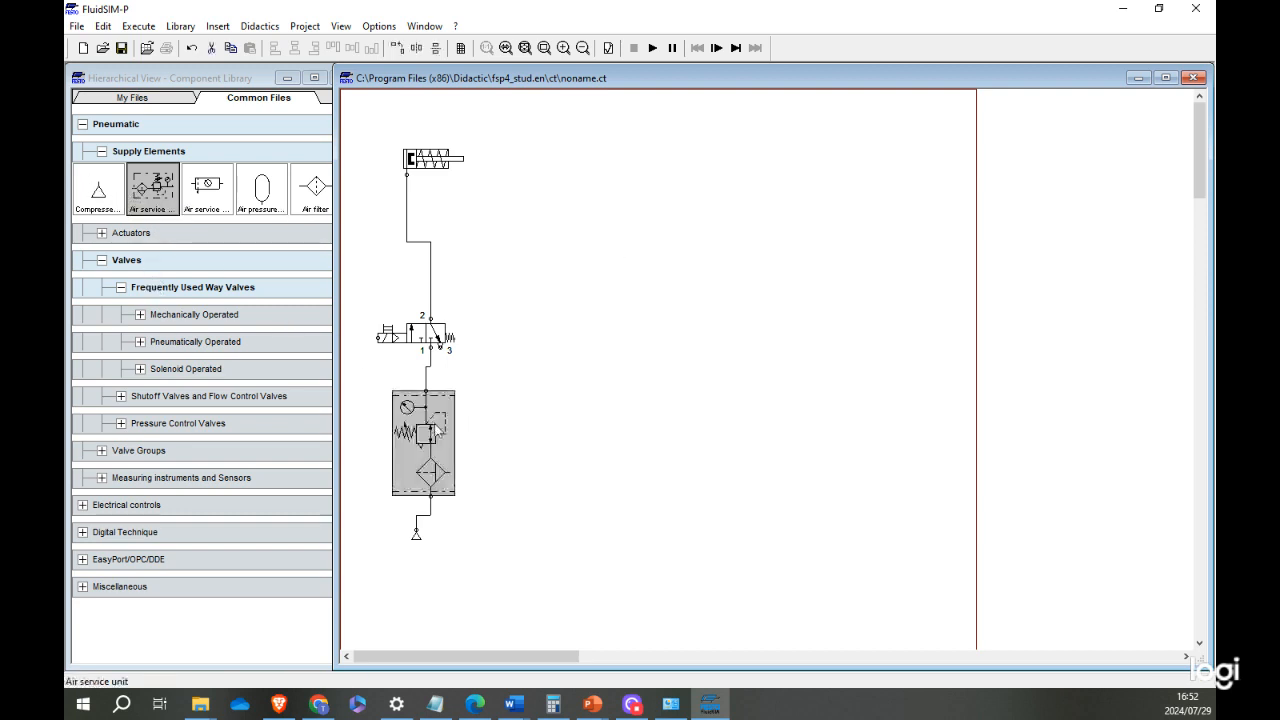
right_click(439, 434)
left_click(470, 640)
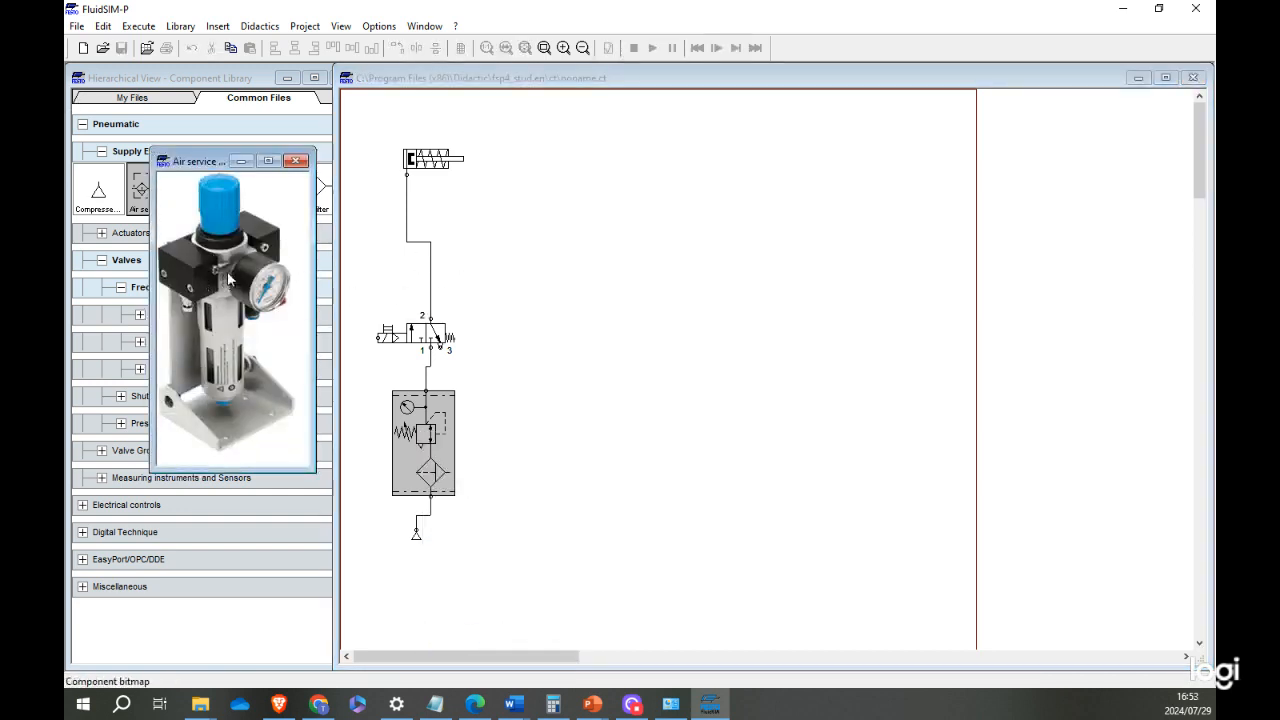
left_click(296, 161)
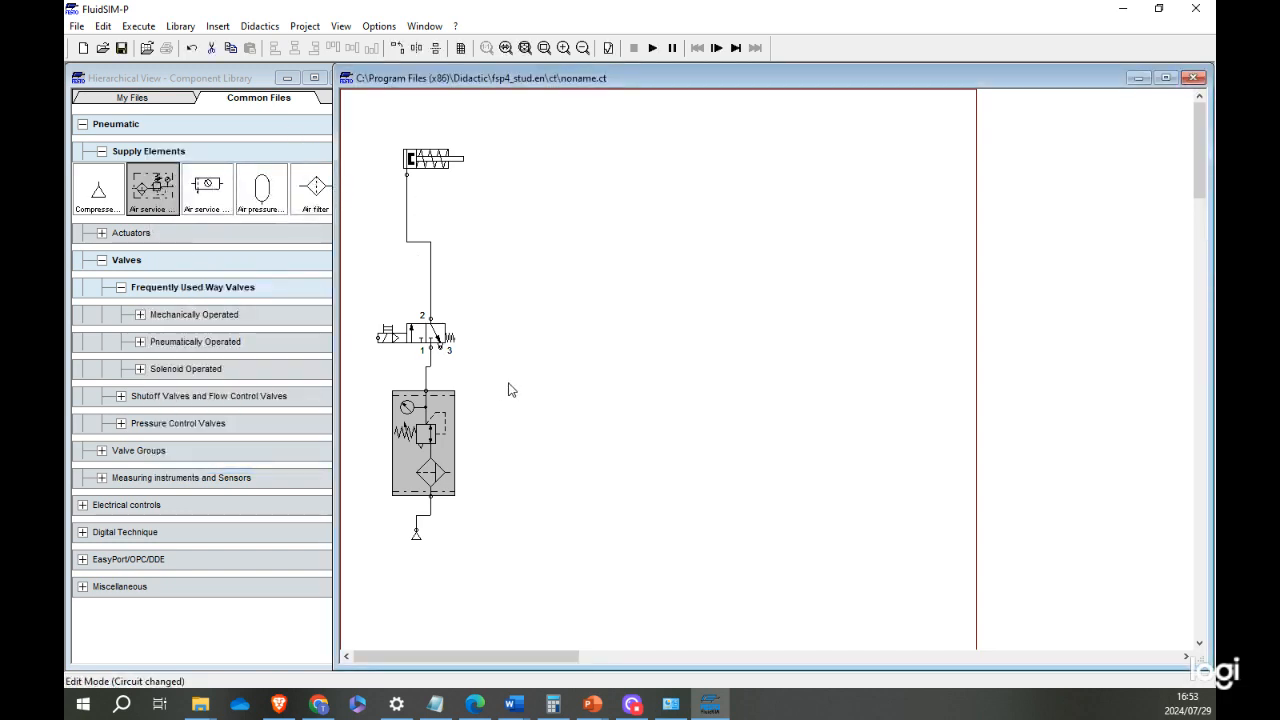
Collapse the Pneumatic subgroups in the component library and expand Power Supply under Electrical controls.
left_click(103, 151)
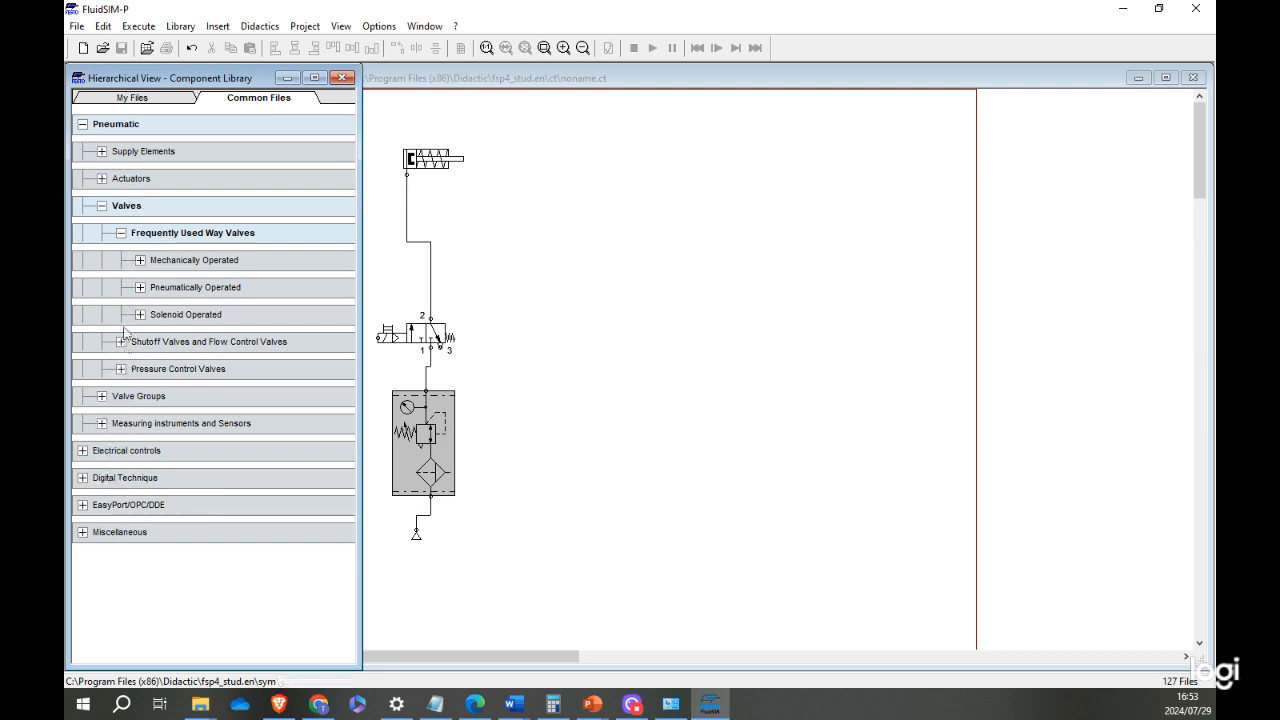
left_click(121, 233)
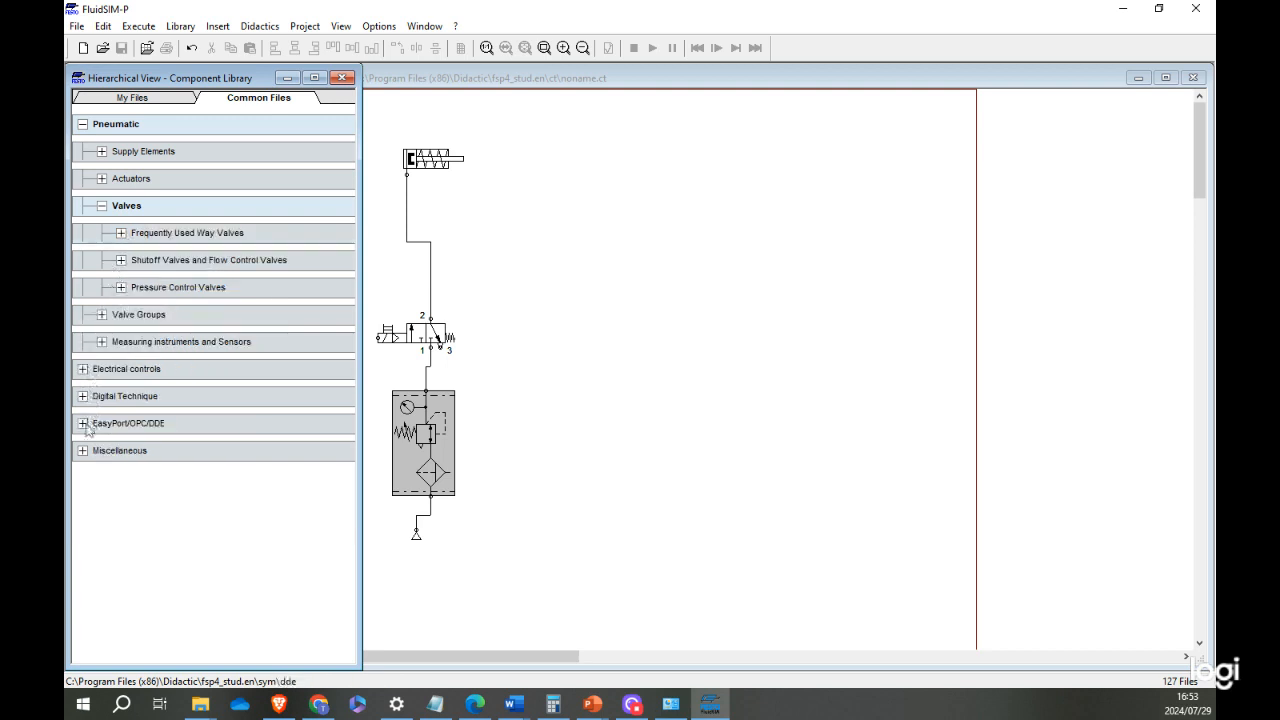
left_click(102, 206)
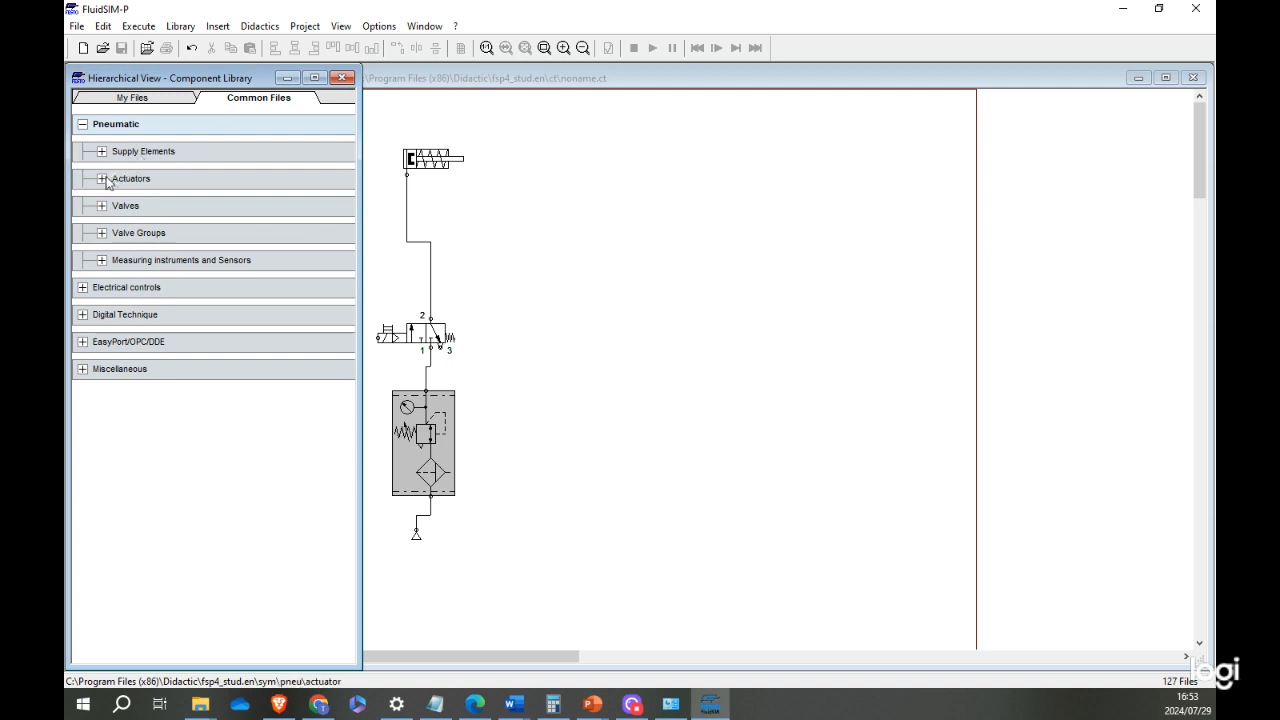
left_click(104, 179)
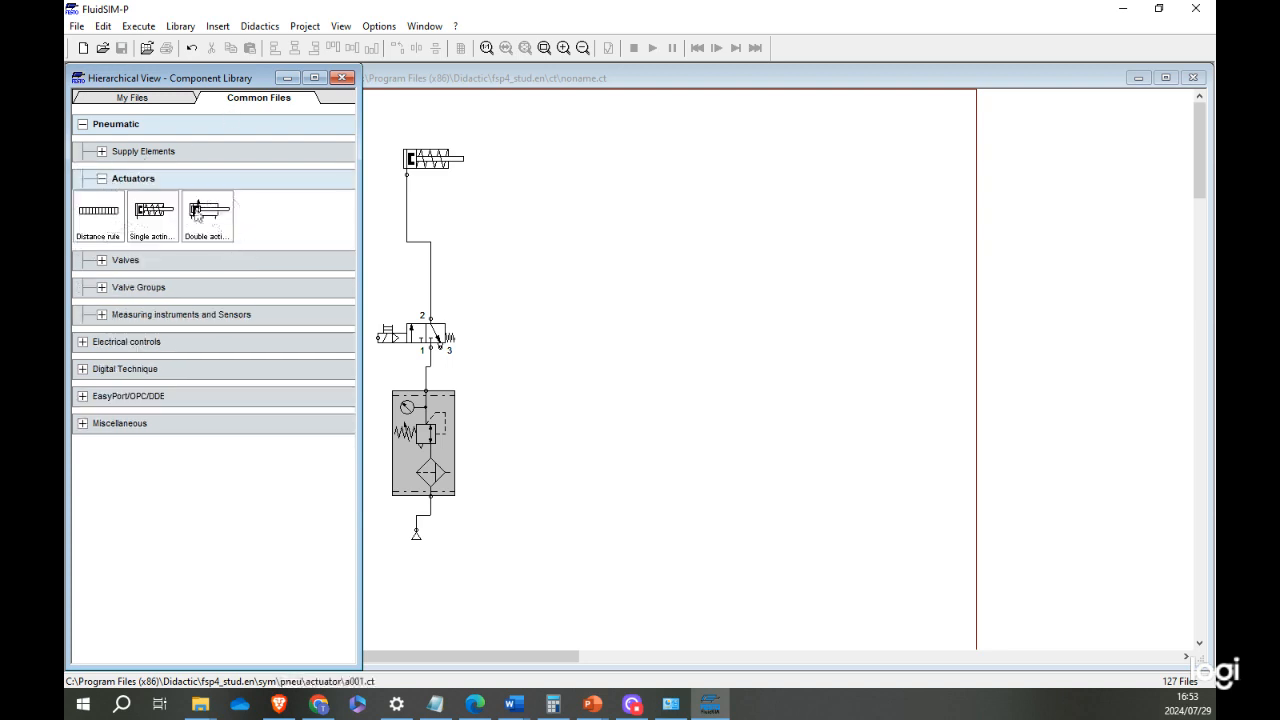
left_click(103, 179)
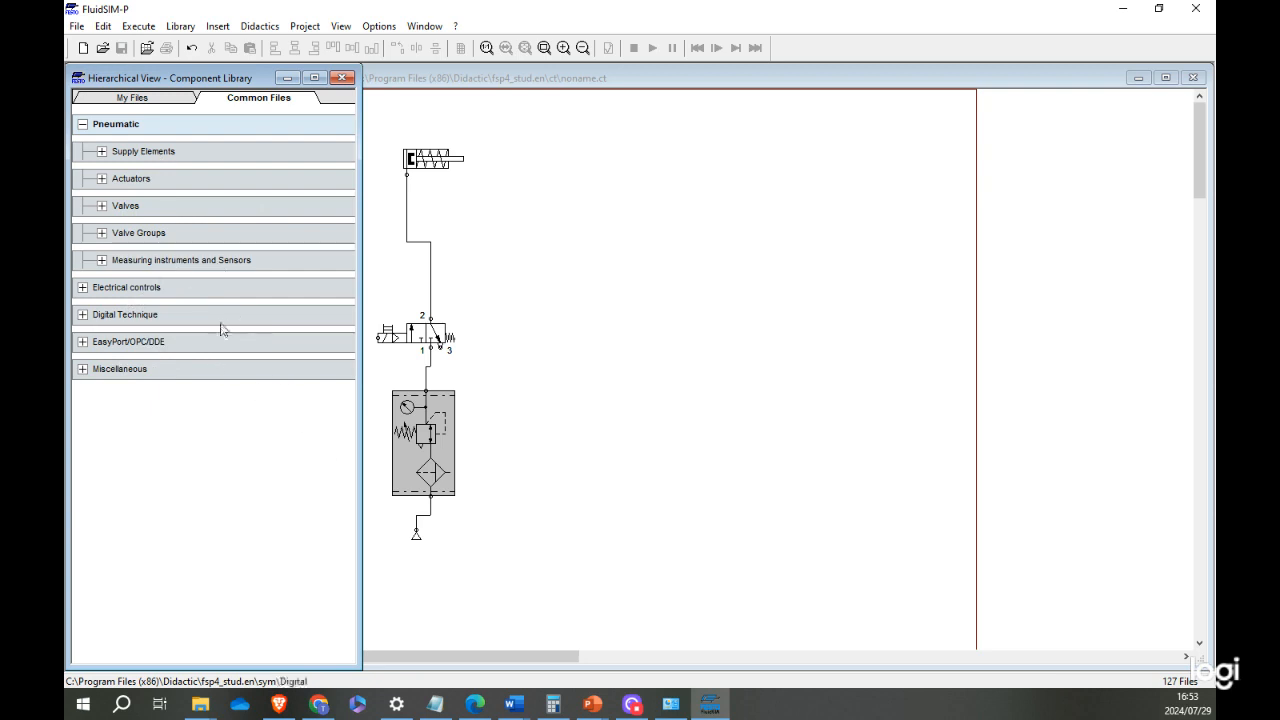
left_click(83, 288)
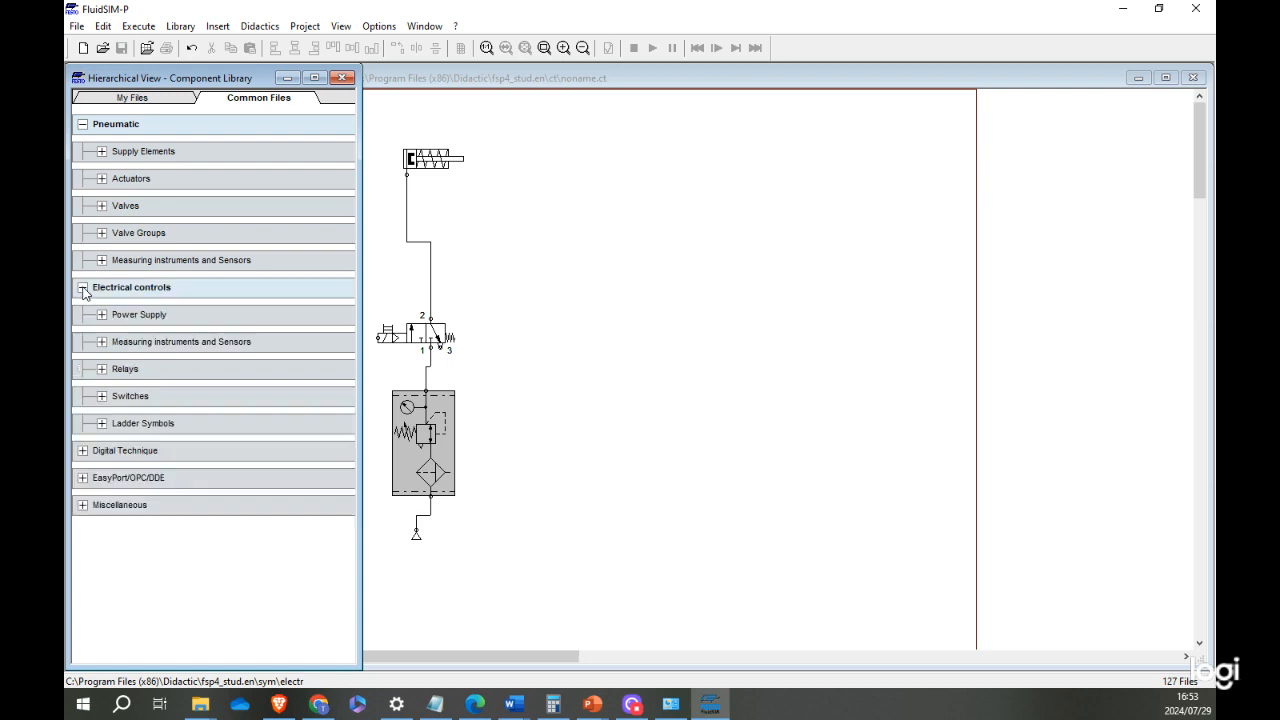
left_click(102, 316)
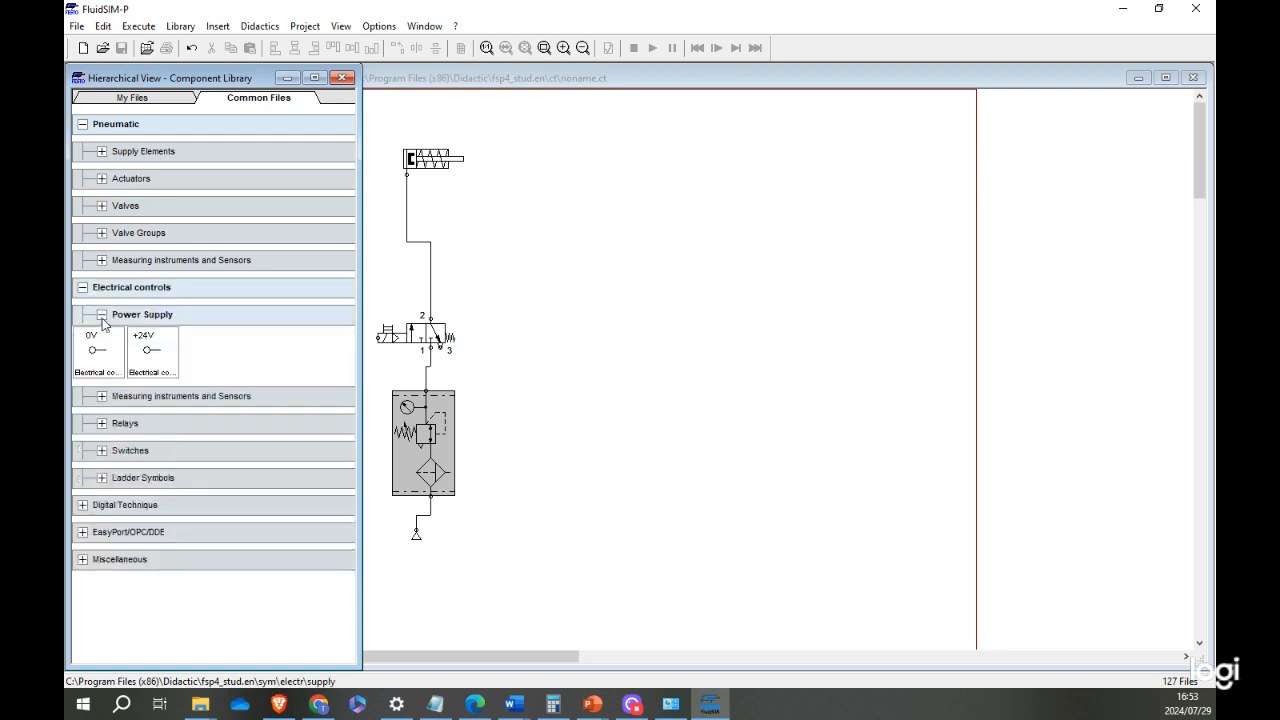
Place two 0V electrical connections beside the pneumatic circuit at its lower end and rotate the right one by 180°.
left_click_drag(99, 367, 852, 536)
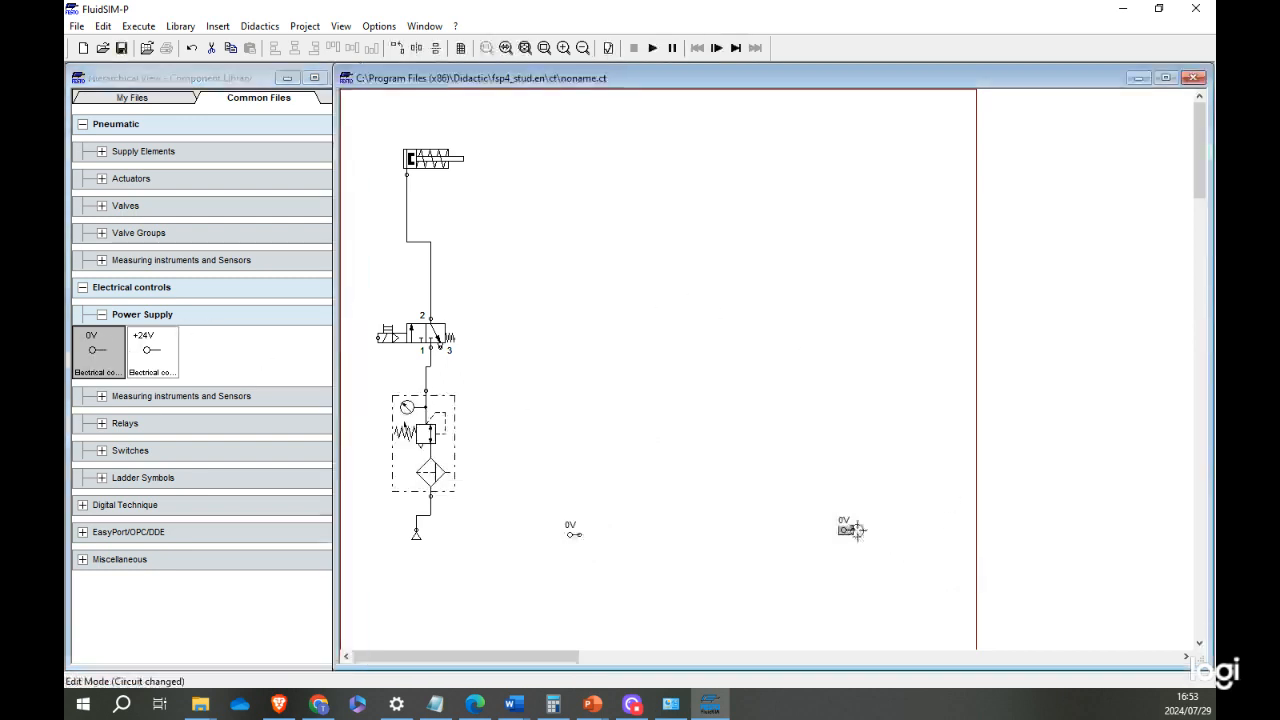
right_click(843, 534)
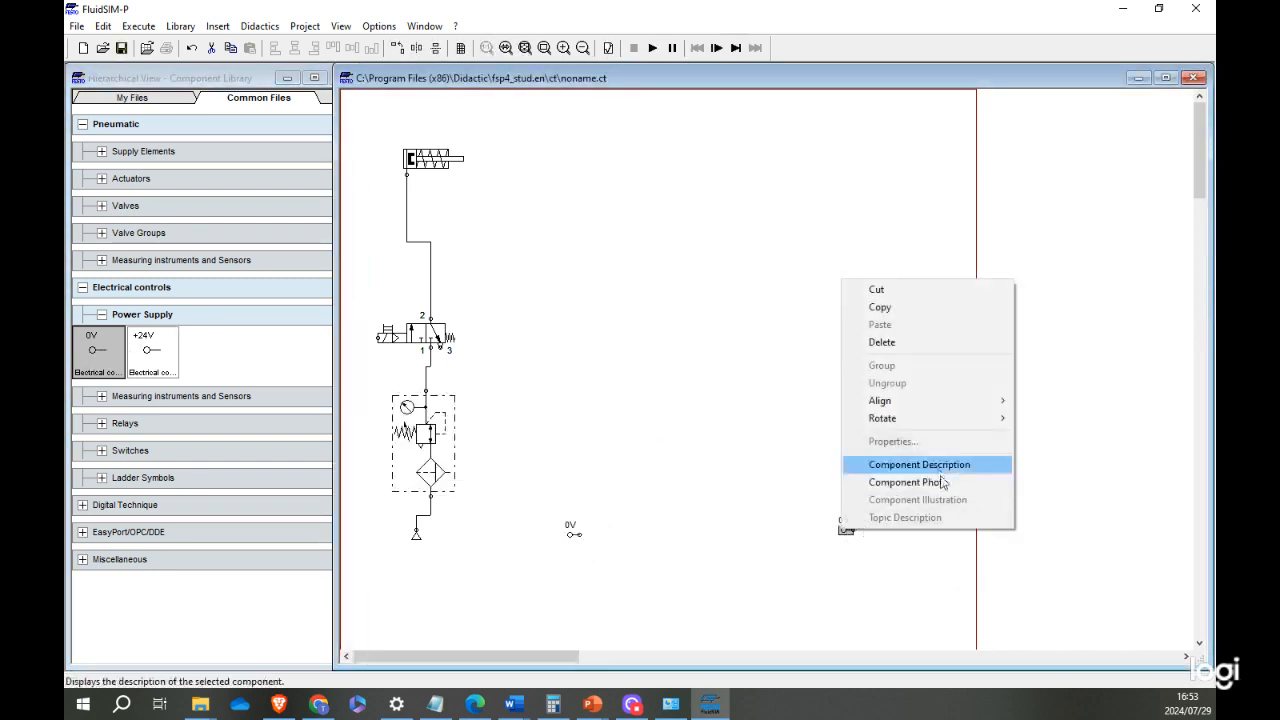
mouse_move(964, 426)
left_click(1044, 435)
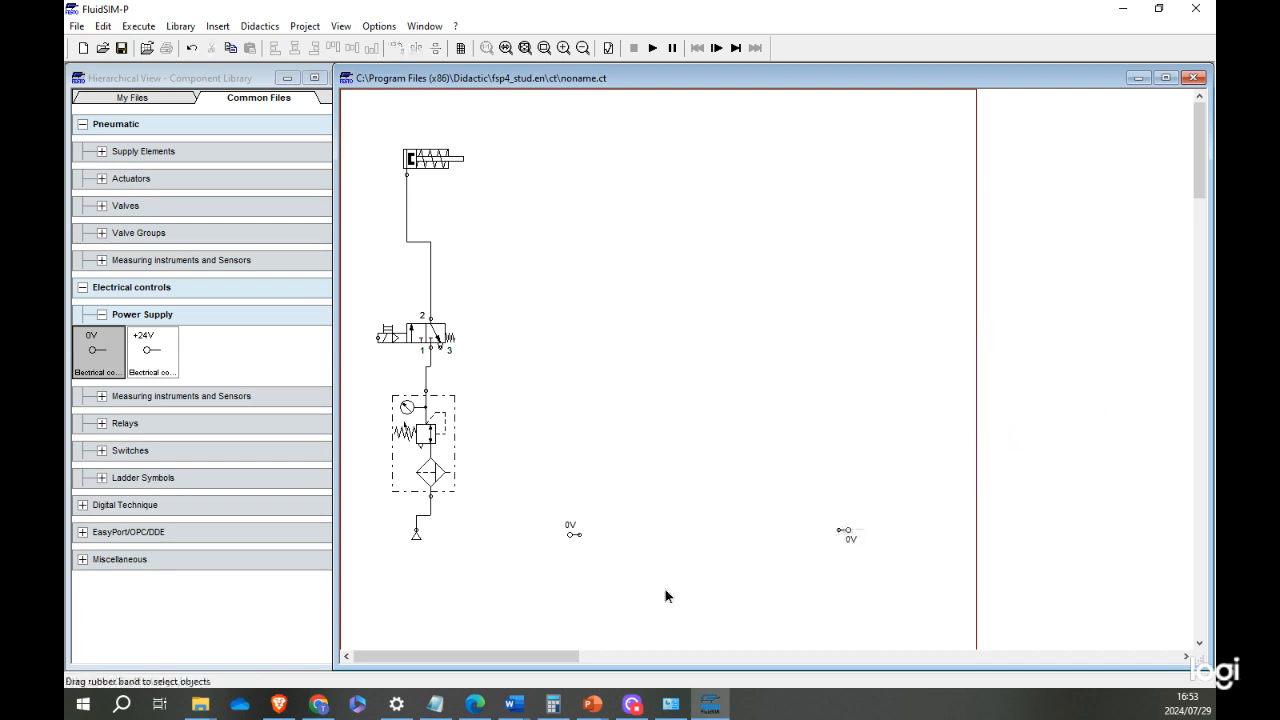
Move both 0V connections lower and level with each other, and join them with a horizontal line.
left_click_drag(866, 541, 874, 549)
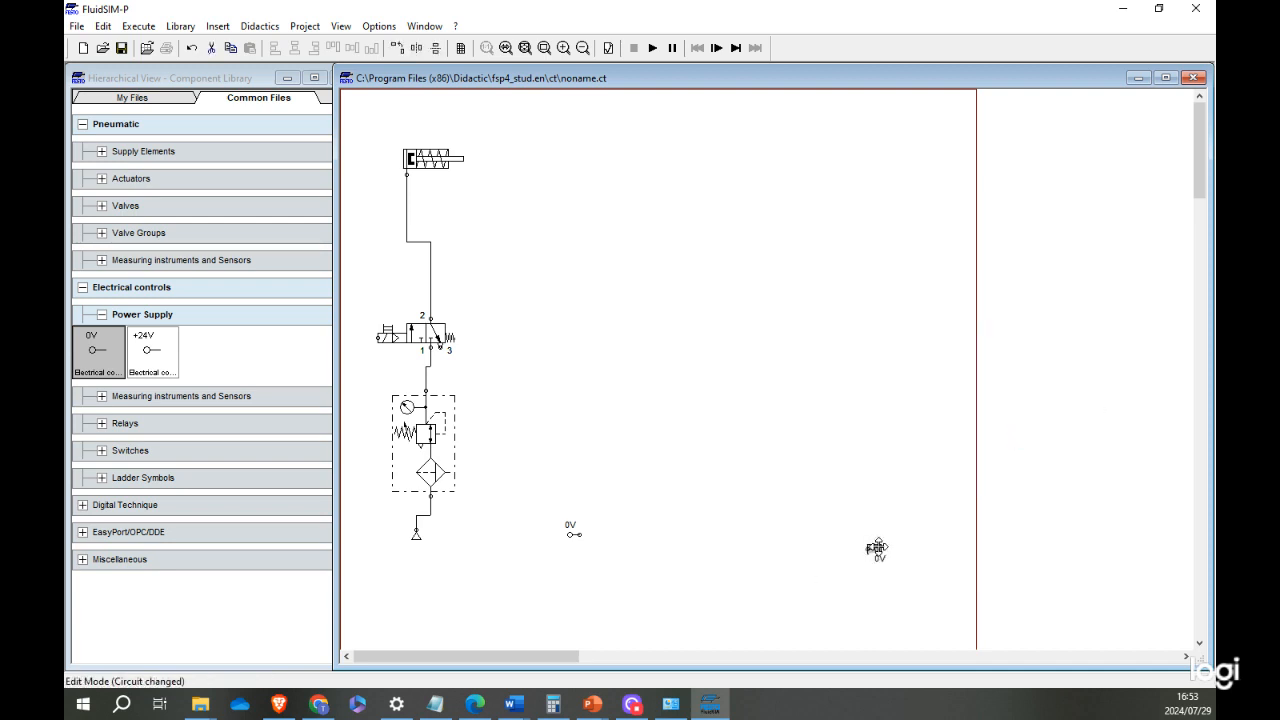
left_click_drag(576, 543, 571, 571)
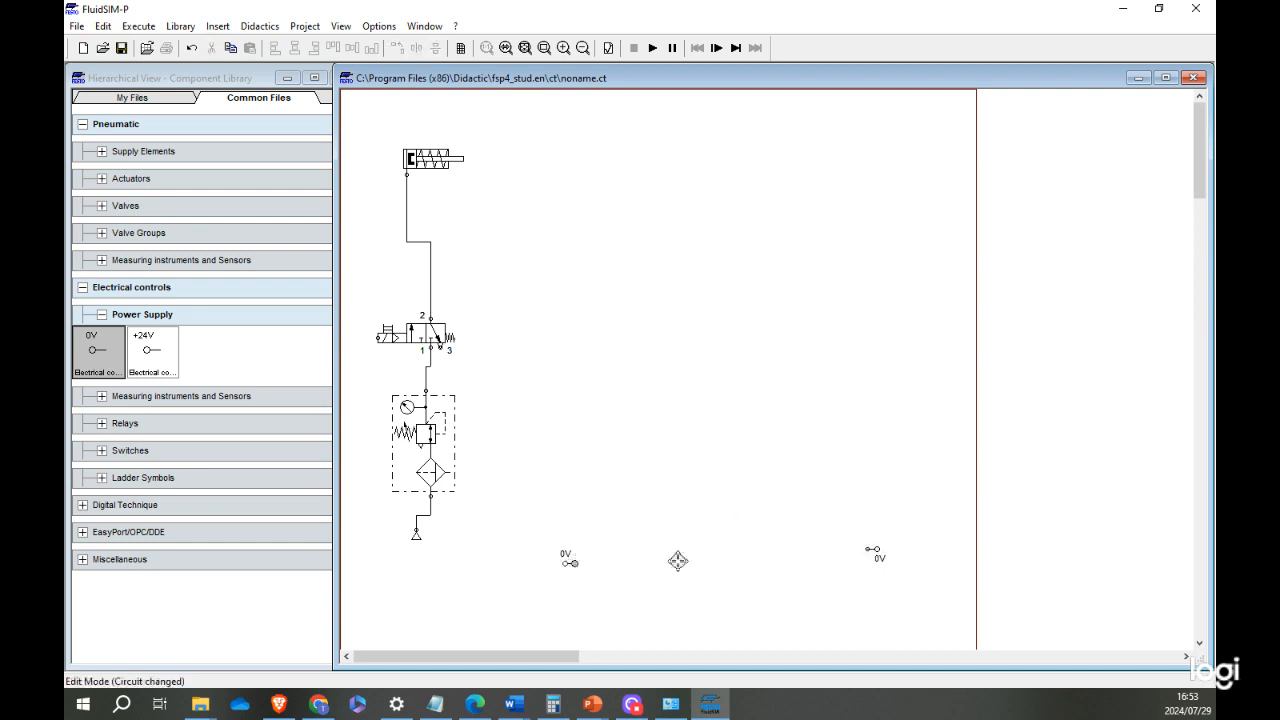
left_click_drag(866, 550, 891, 565)
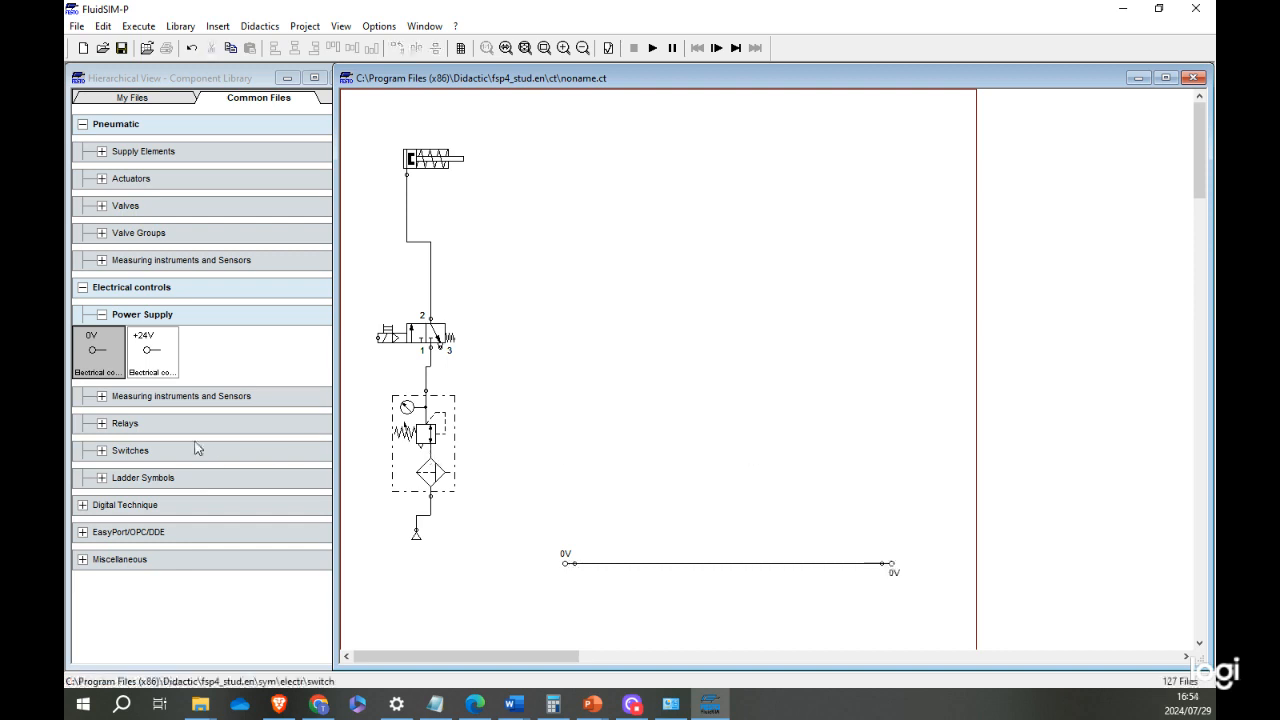
Place two +24V electrical connections well above the 0V line, one near each end, and rotate the right one by 180°.
left_click(153, 360)
left_click_drag(153, 360, 559, 118)
left_click_drag(153, 355, 876, 112)
right_click(876, 112)
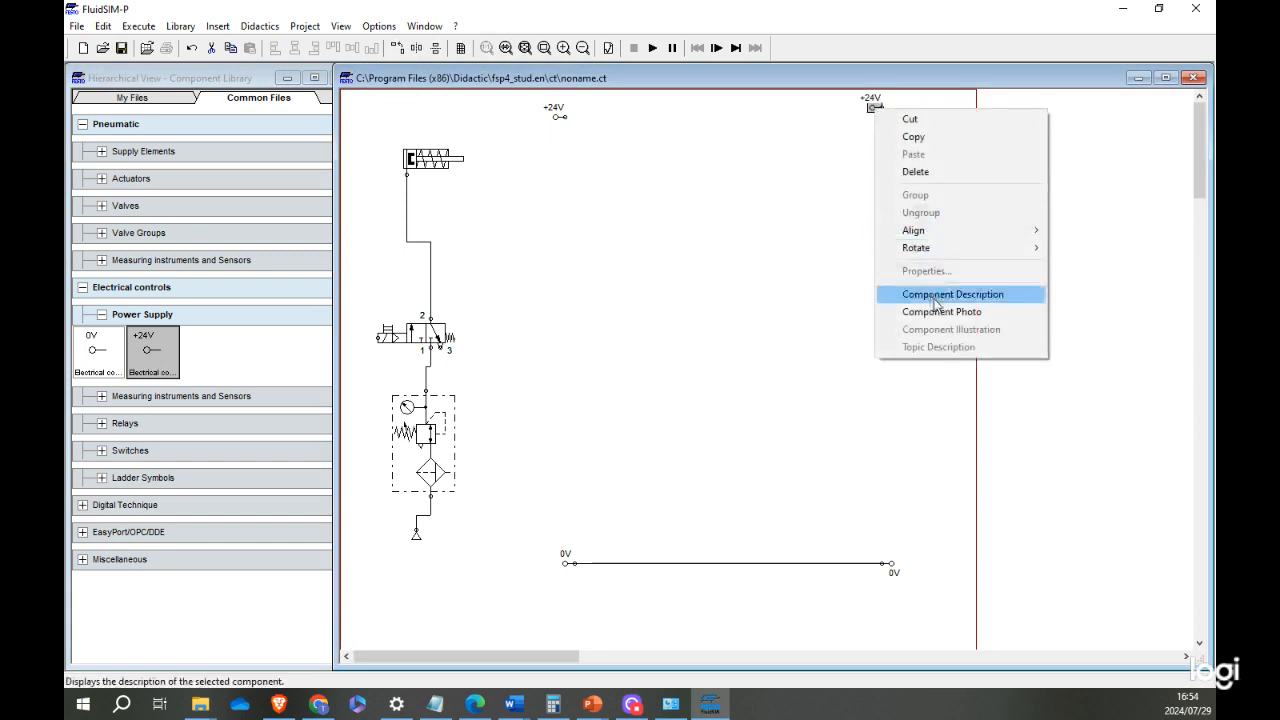
mouse_move(978, 260)
left_click(1085, 266)
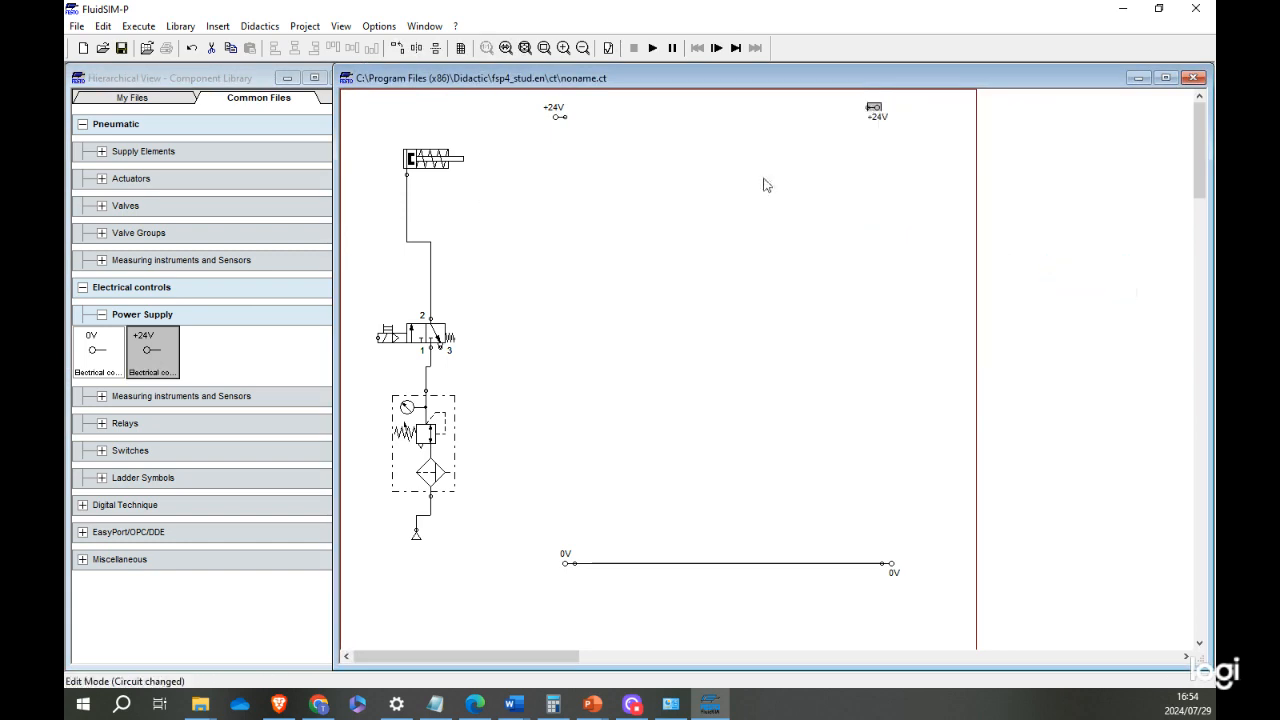
Align the right +24V connection with the left one and join them with a horizontal line.
left_click_drag(878, 110, 883, 115)
key("ctrl+v")
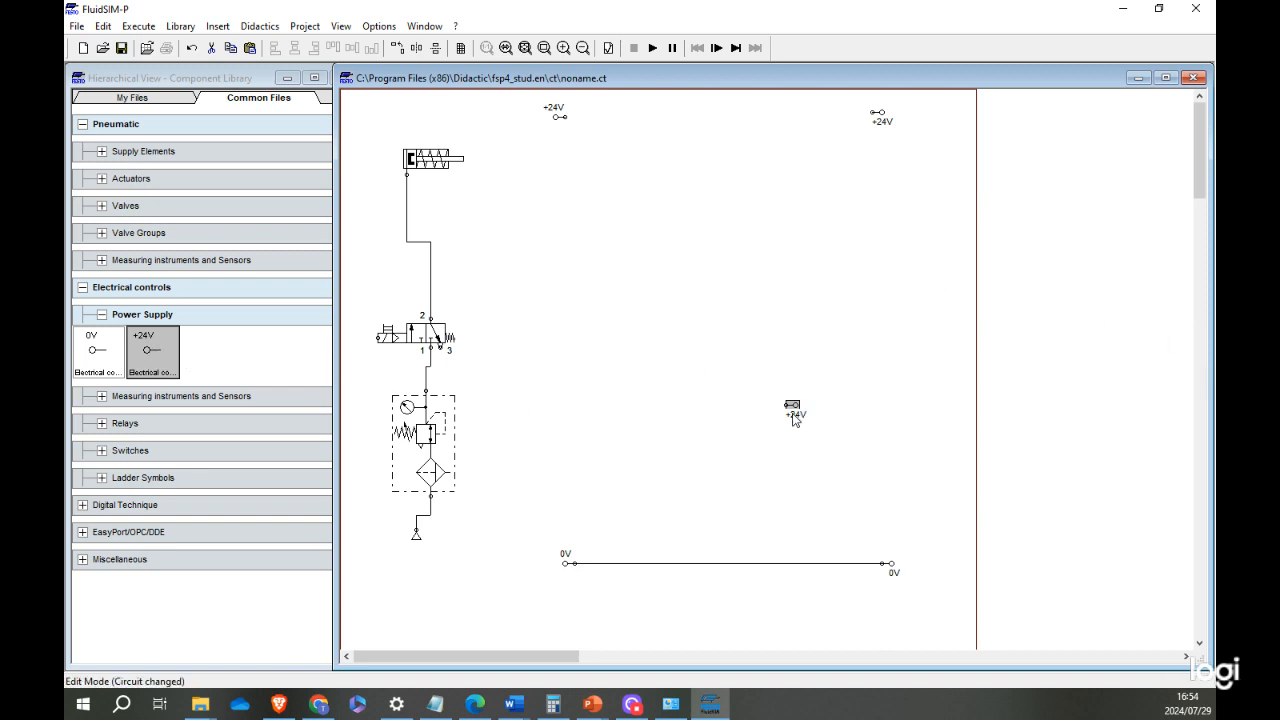
key("Delete")
mouse_move(562, 118)
left_mouse_down()
mouse_move(872, 96)
mouse_move(876, 113)
mouse_move(900, 117)
left_mouse_up()
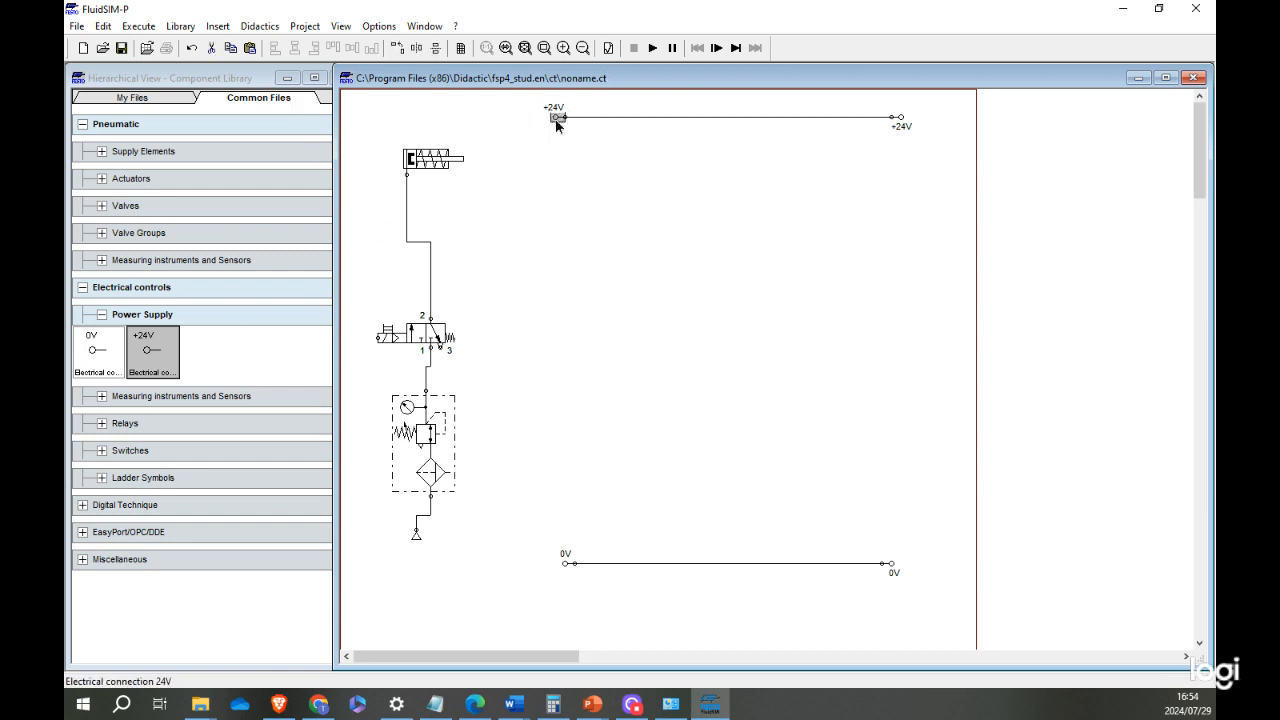
View the component photo of the left +24V electrical connection and close it.
right_click(556, 120)
left_click(610, 323)
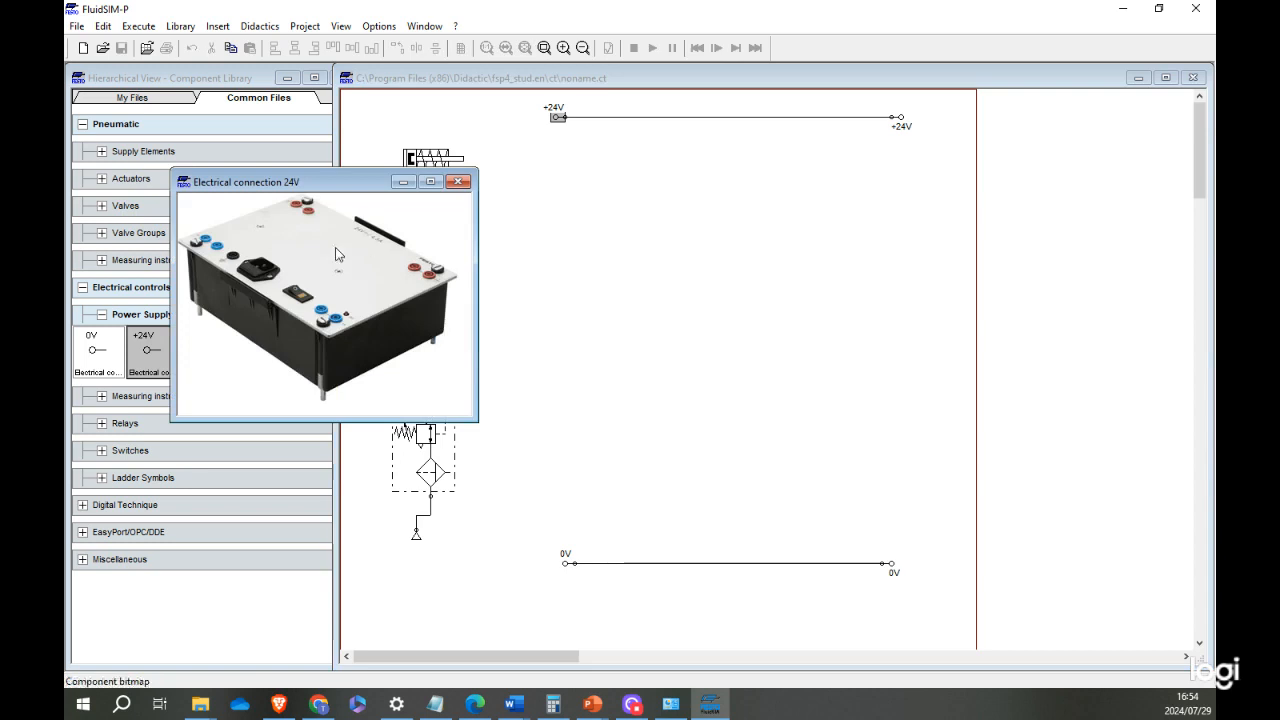
left_click(459, 182)
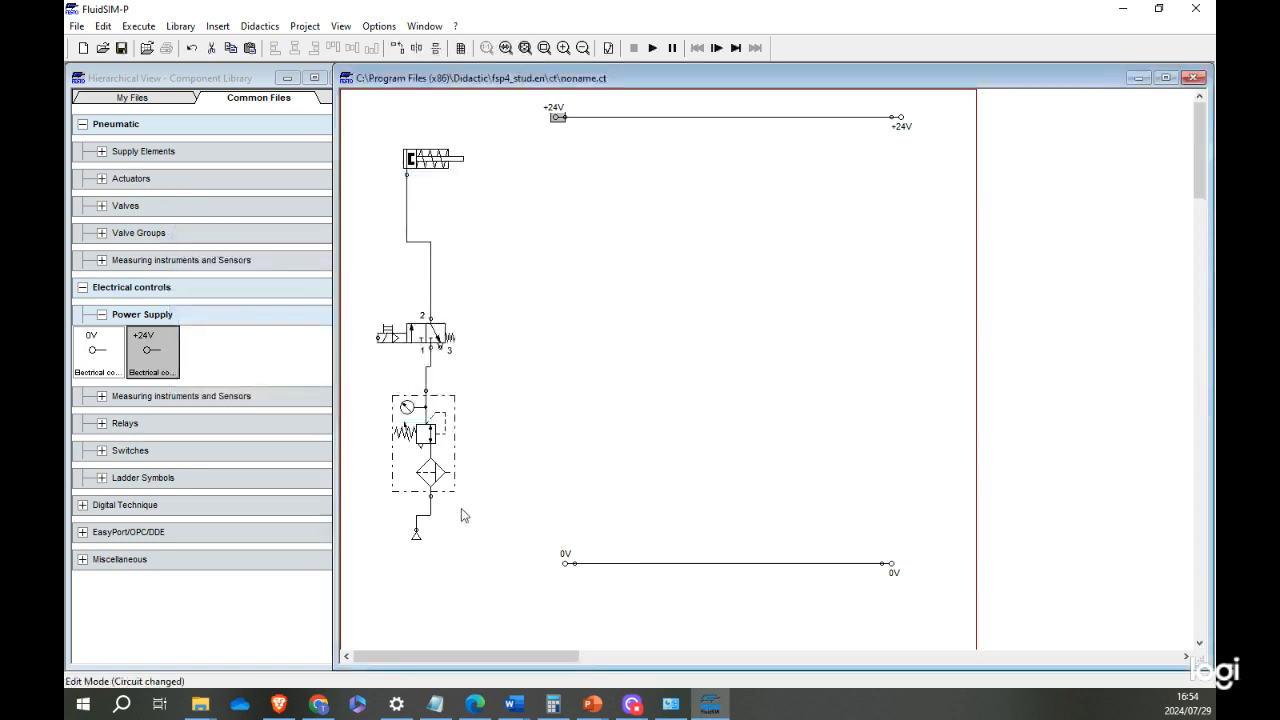
View the component photo of the left 0V electrical connection, close it, and deselect the connection.
right_click(564, 568)
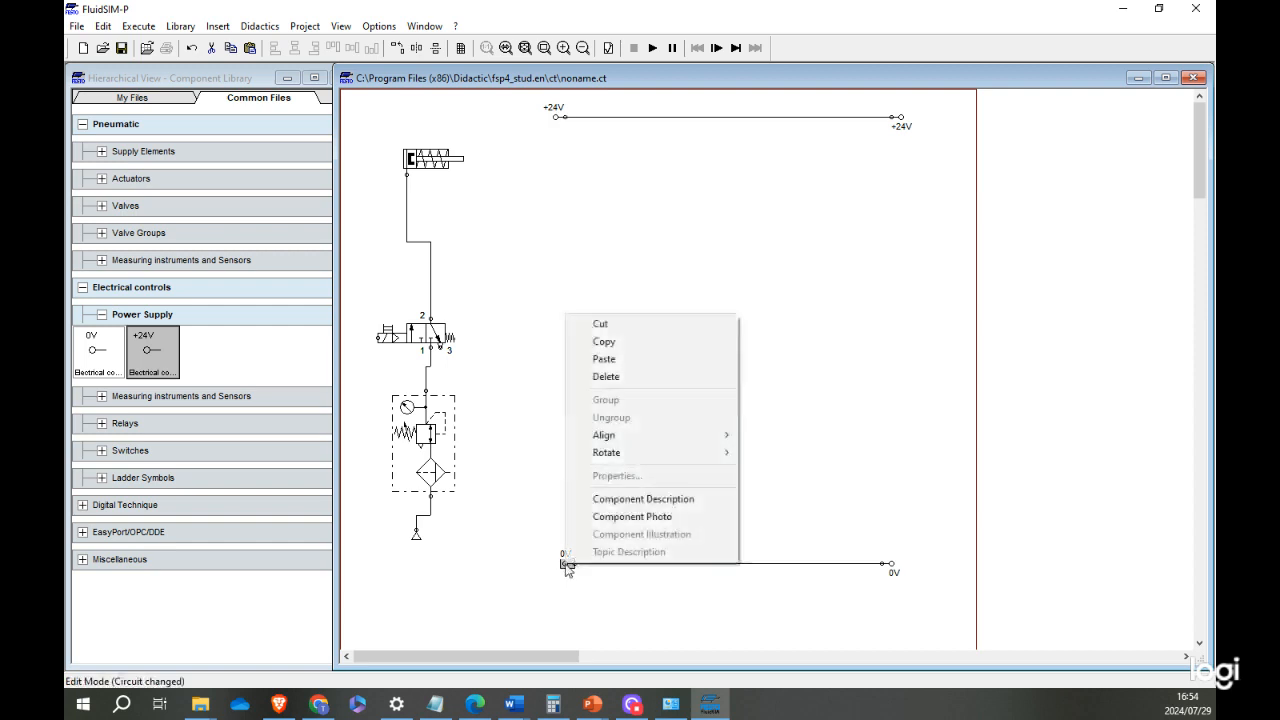
left_click(660, 517)
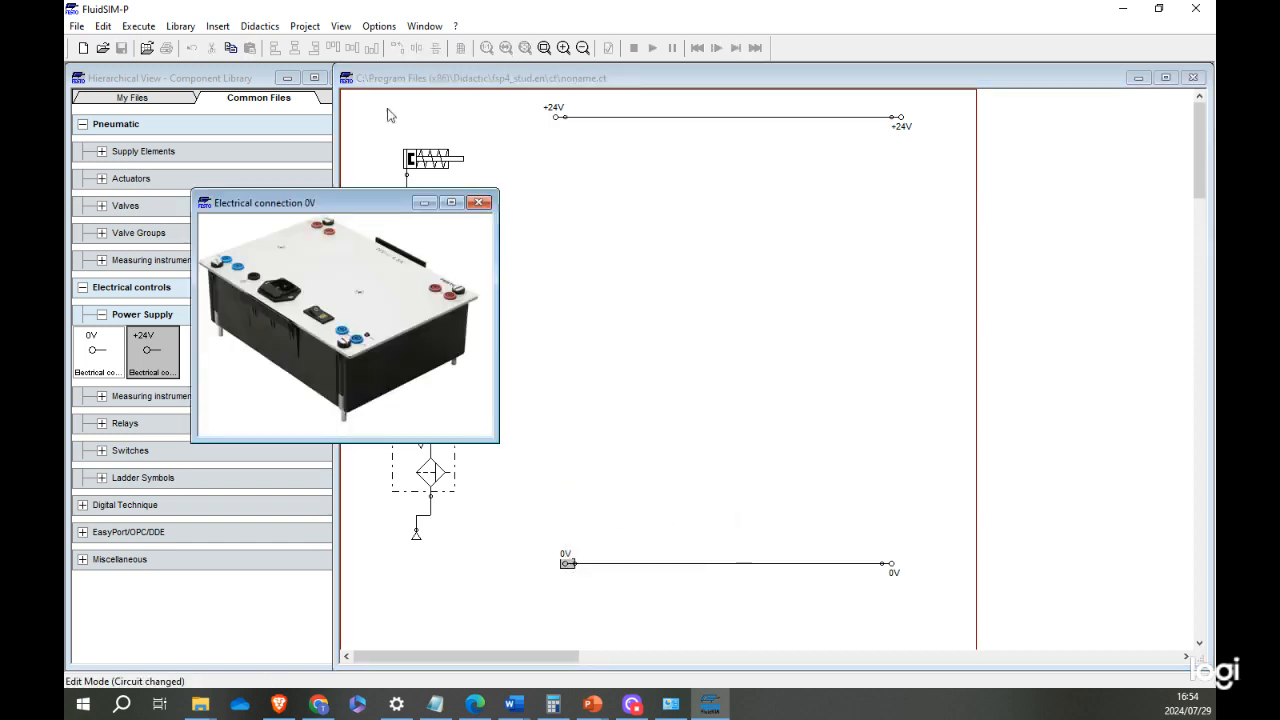
left_click(480, 204)
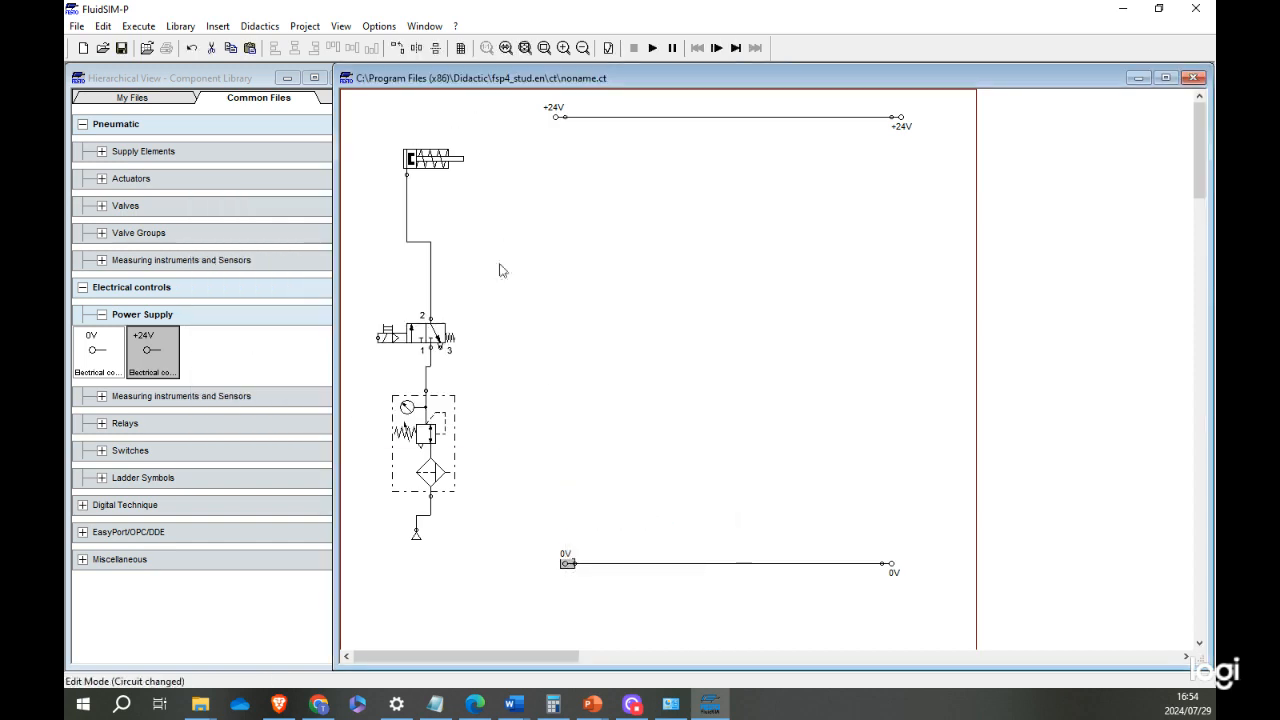
left_click(609, 415)
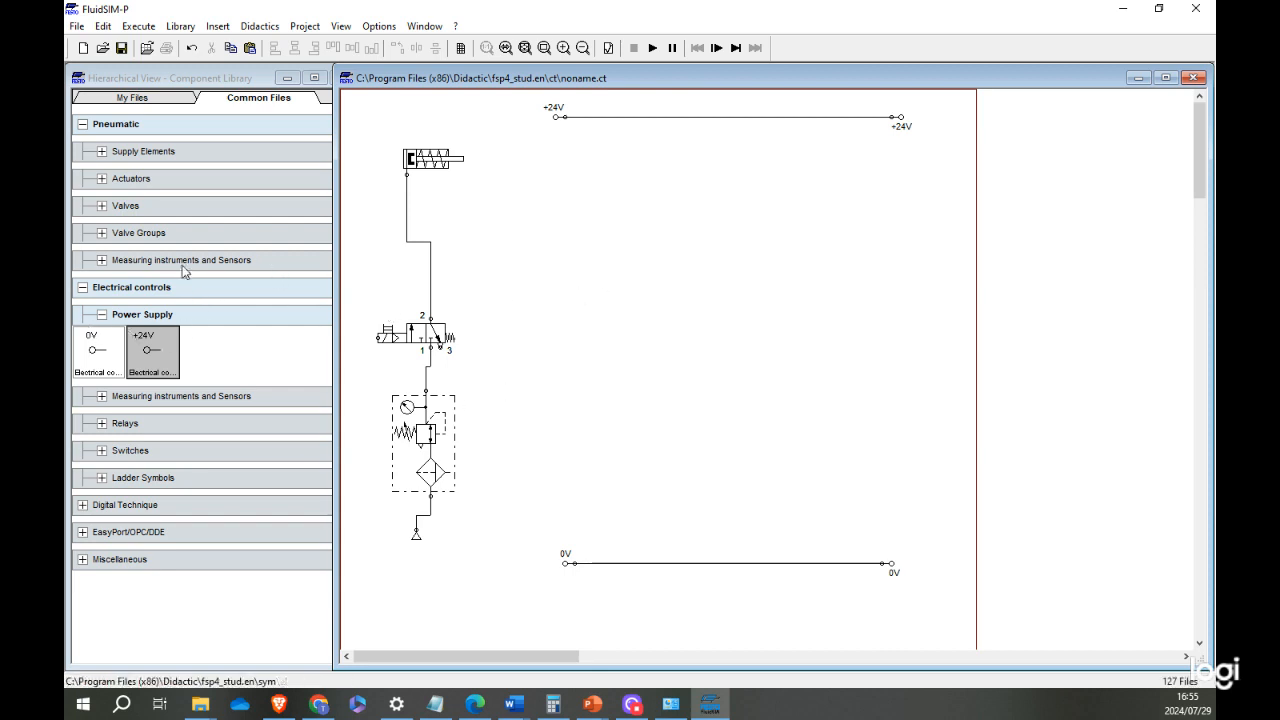
Switch to the Exercise 1 presentation in PowerPoint and read the description of the problem on slide 1.
mouse_move(594, 705)
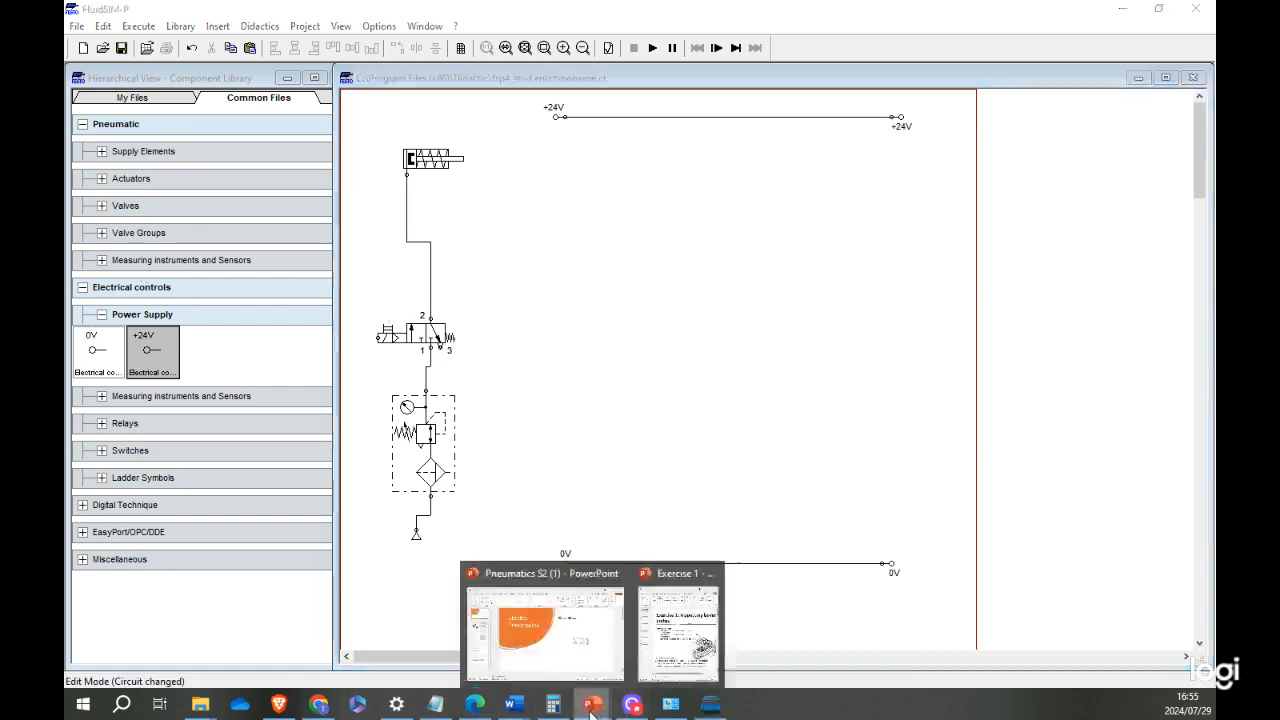
left_click(600, 640)
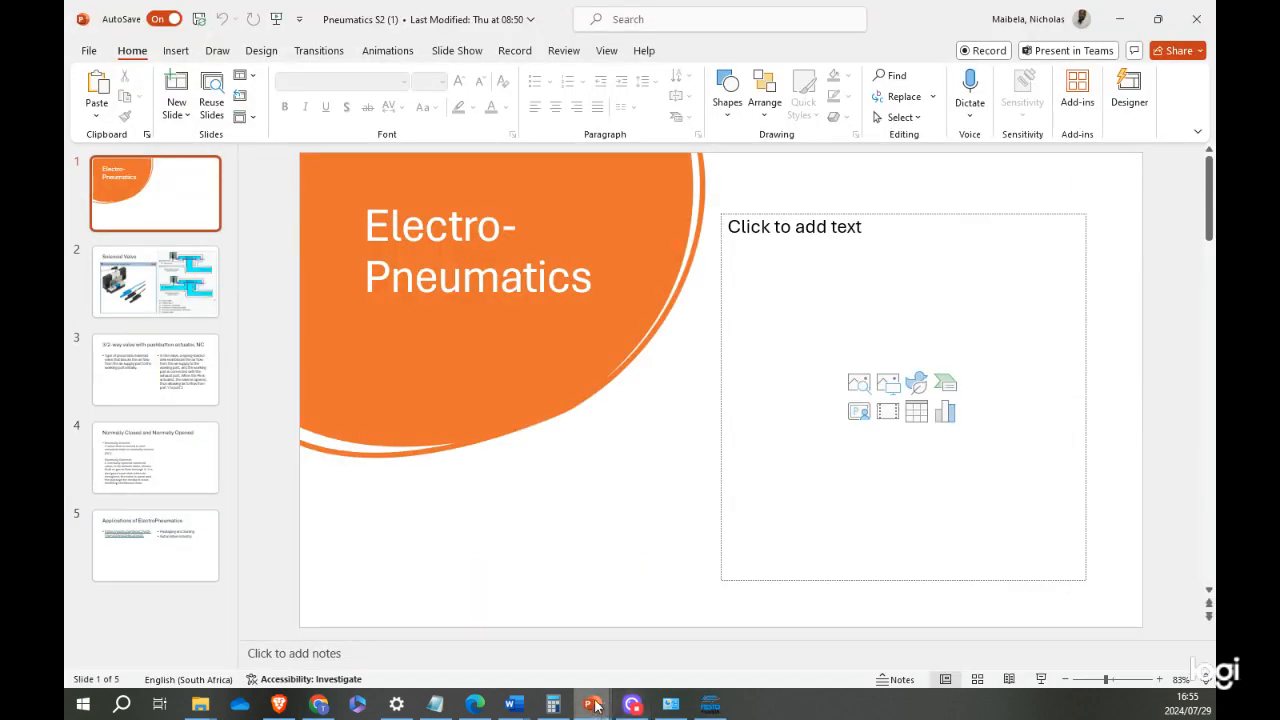
left_click(672, 622)
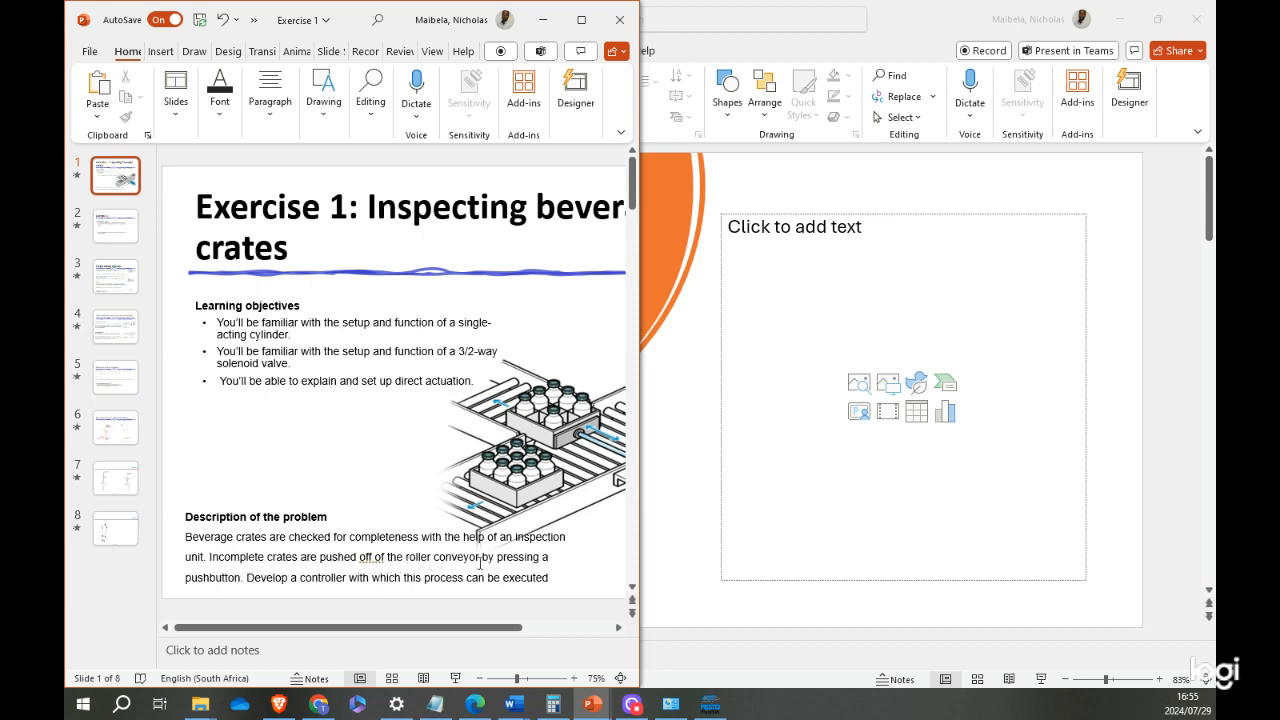
double_click(242, 579)
left_click(342, 578)
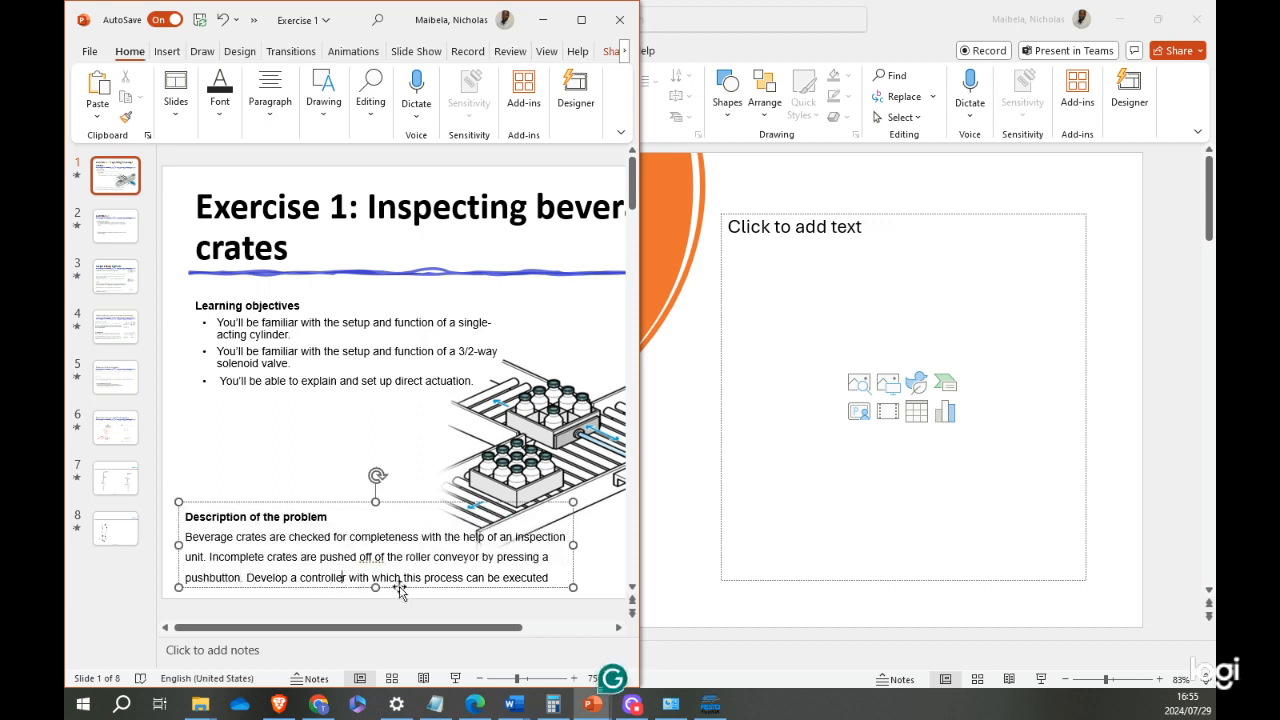
Read the process description on slide 2 and the single acting cylinder text on slide 3, and return to the FluidSIM-P circuit.
left_click(113, 241)
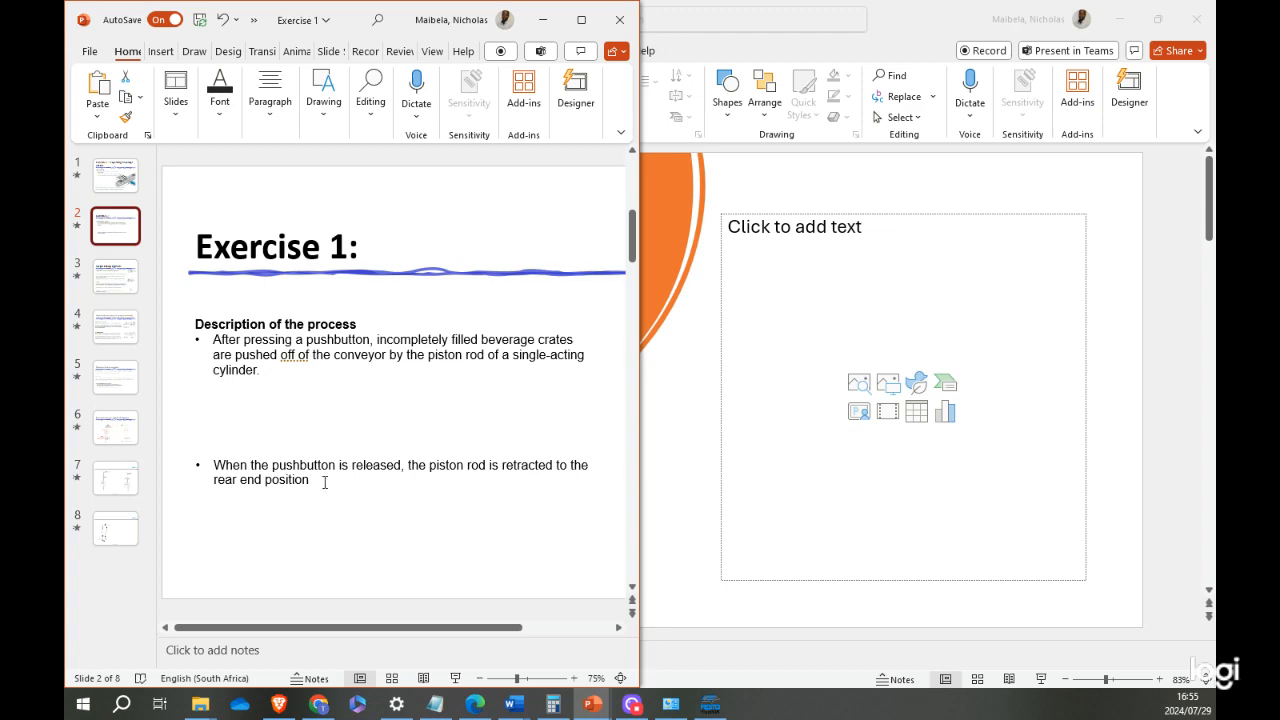
left_click(127, 270)
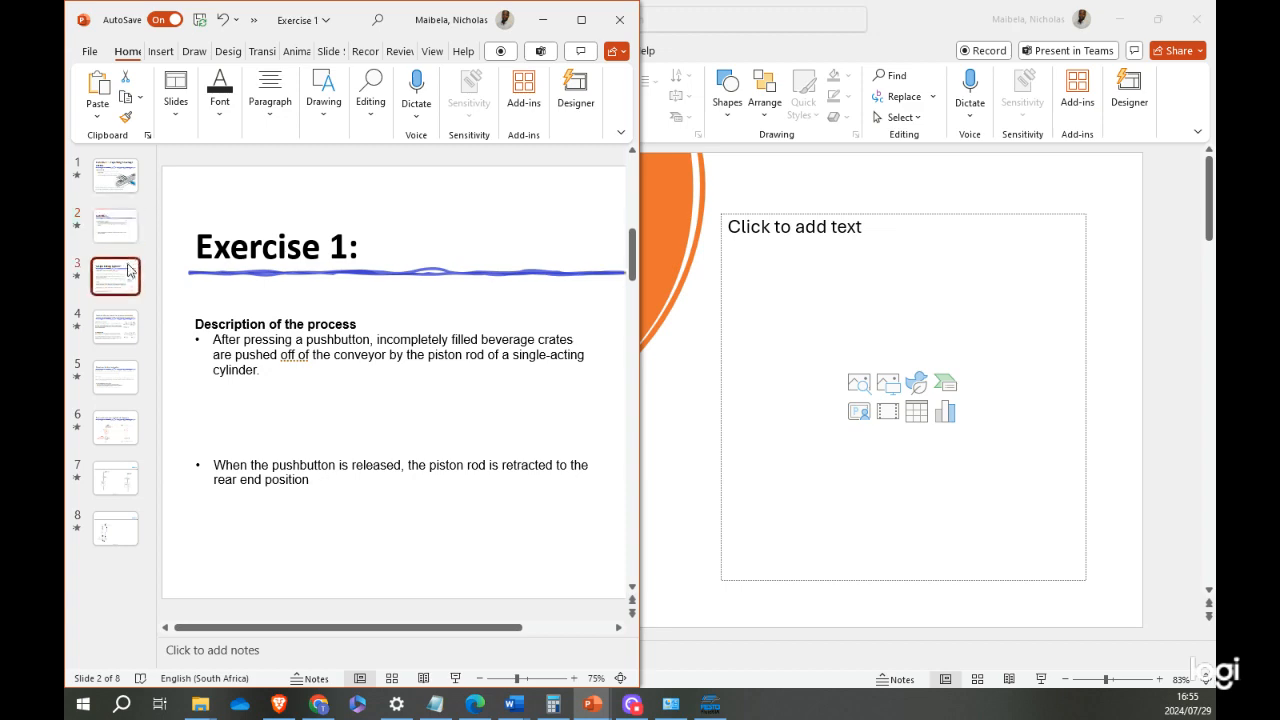
left_click(112, 326)
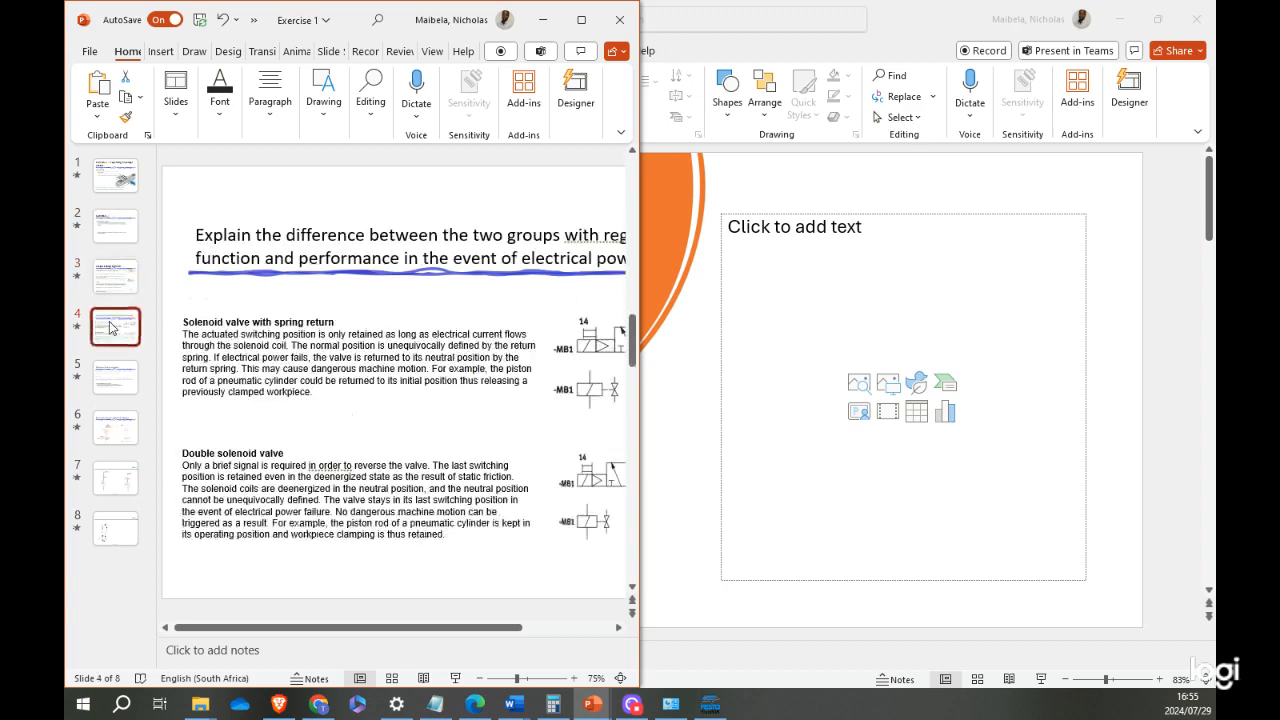
key("Up")
key("Up")
key("Up")
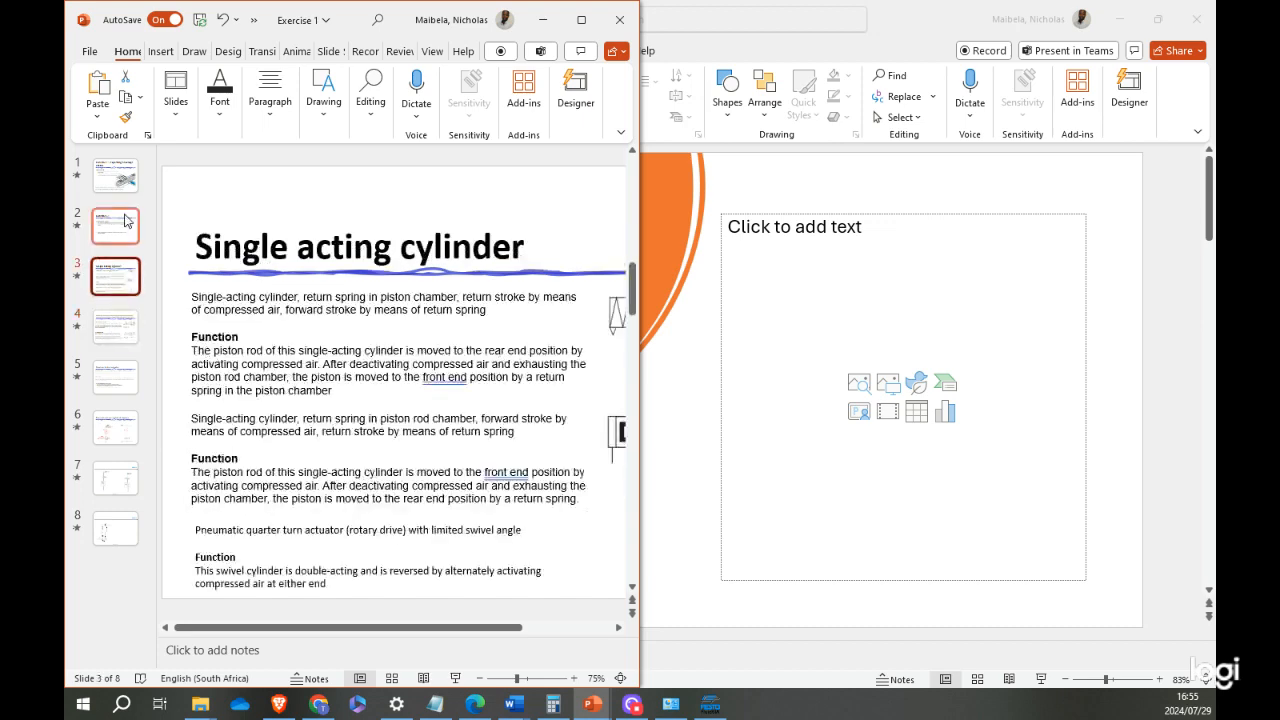
left_click(120, 285)
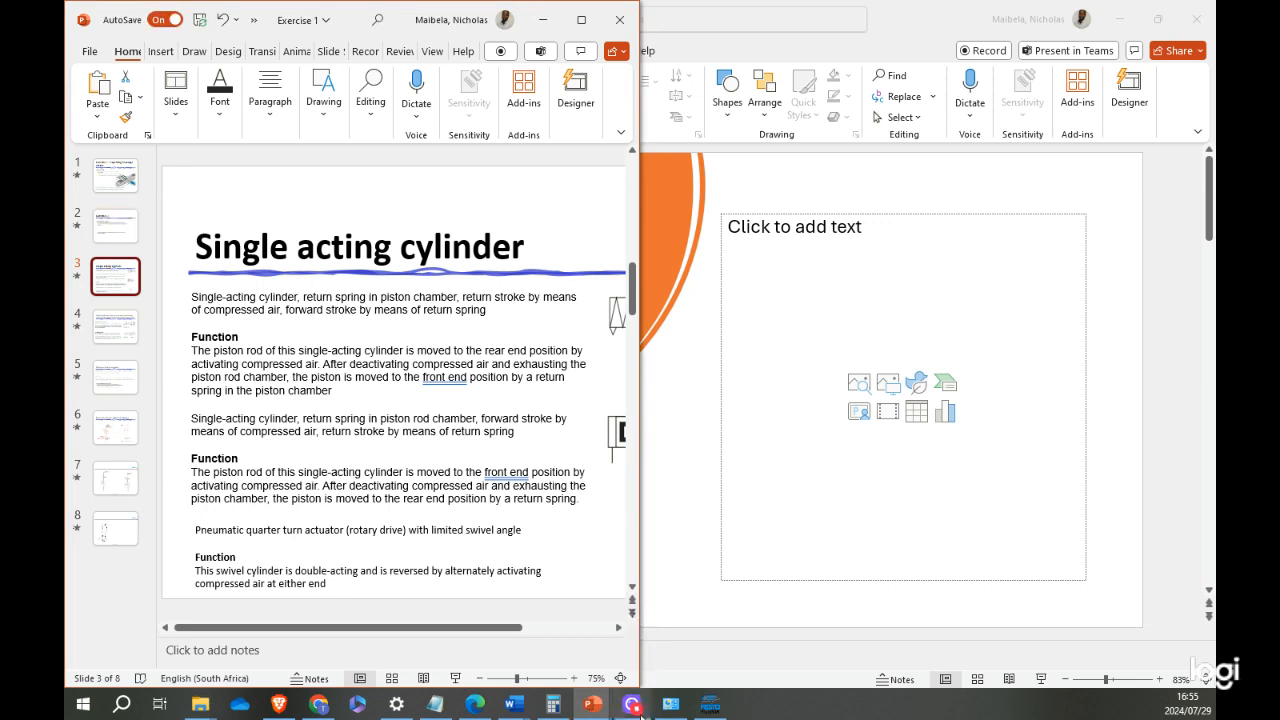
left_click(636, 709)
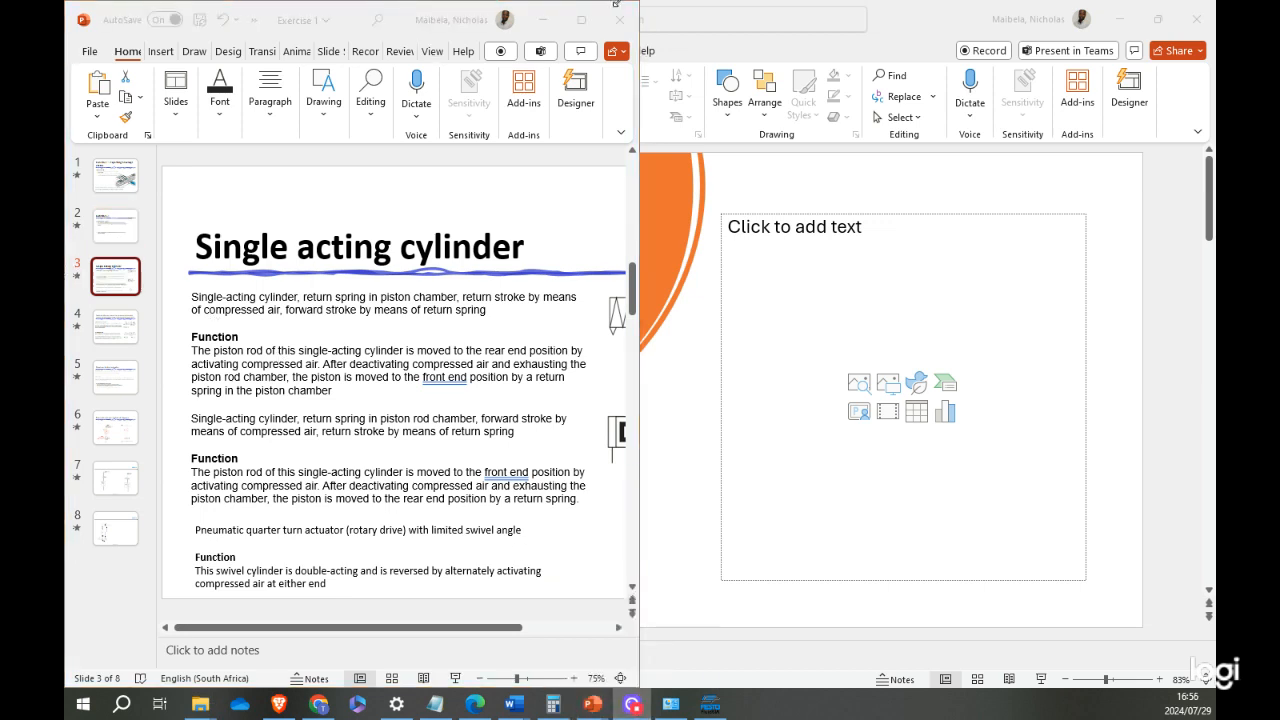
left_click(545, 20)
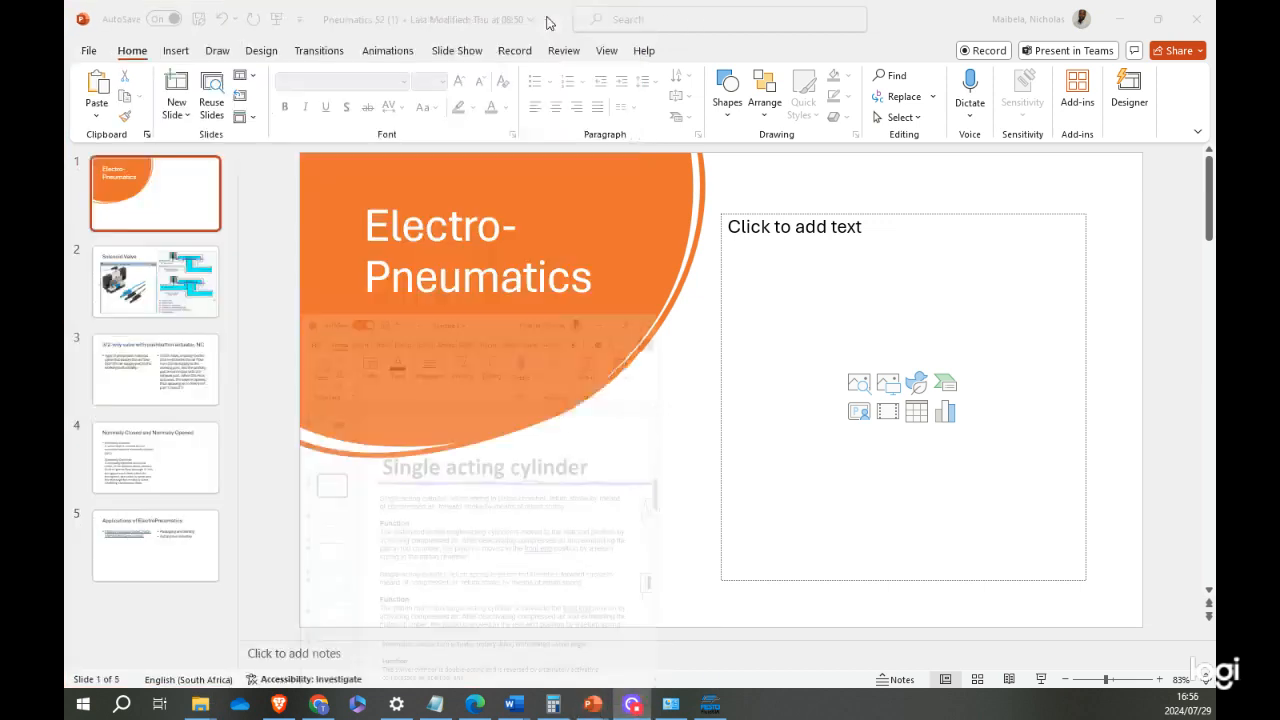
left_click(1119, 19)
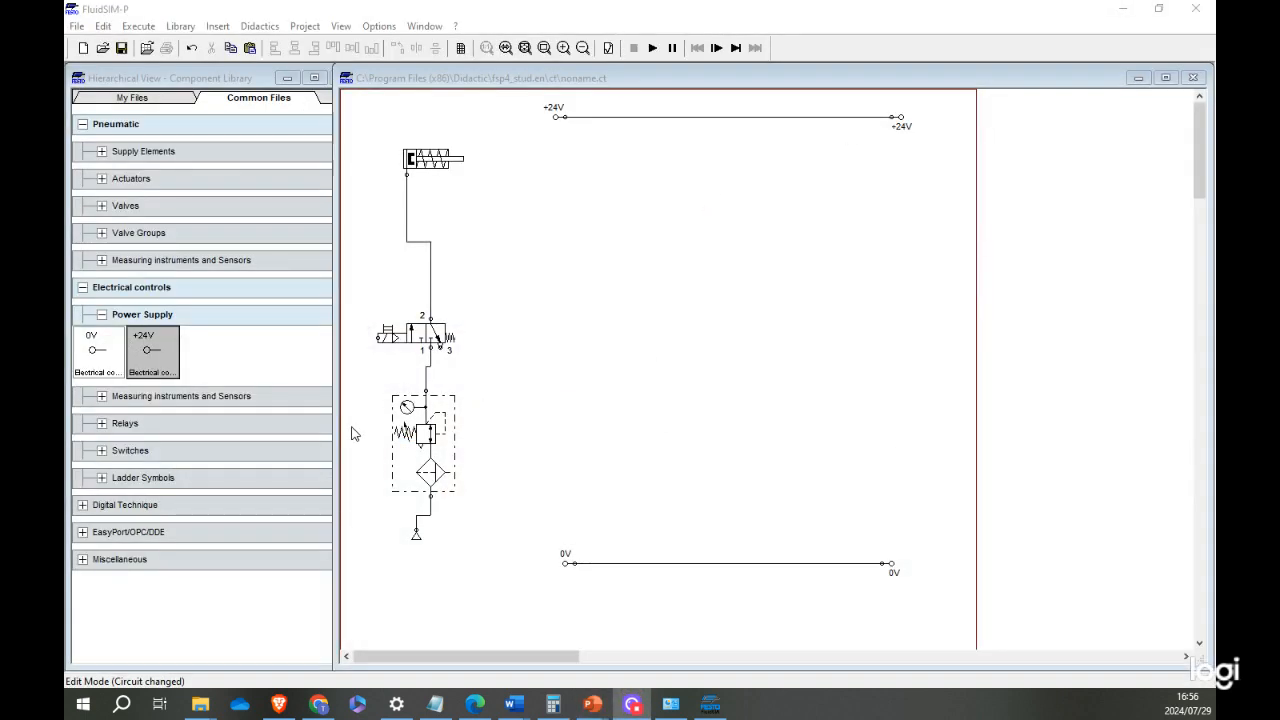
left_click(619, 182)
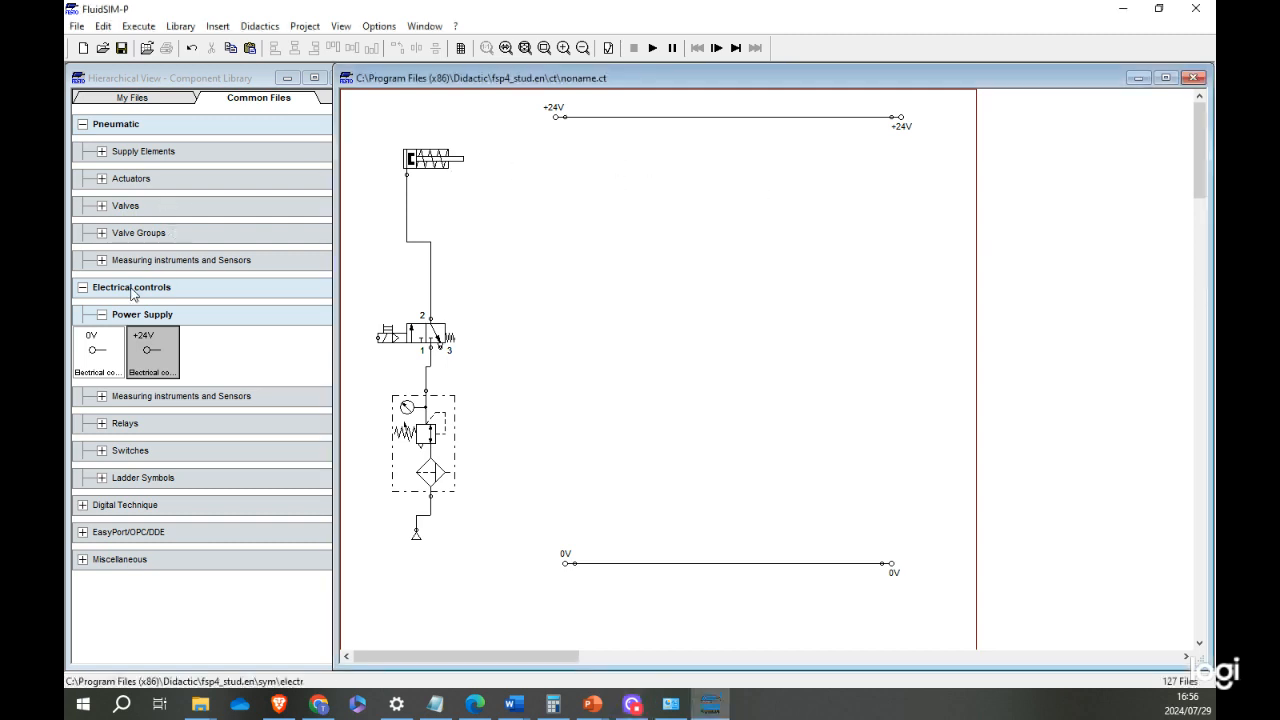
Place a manually operated make pushbutton a little below the +24V line, near its left end.
left_click(103, 316)
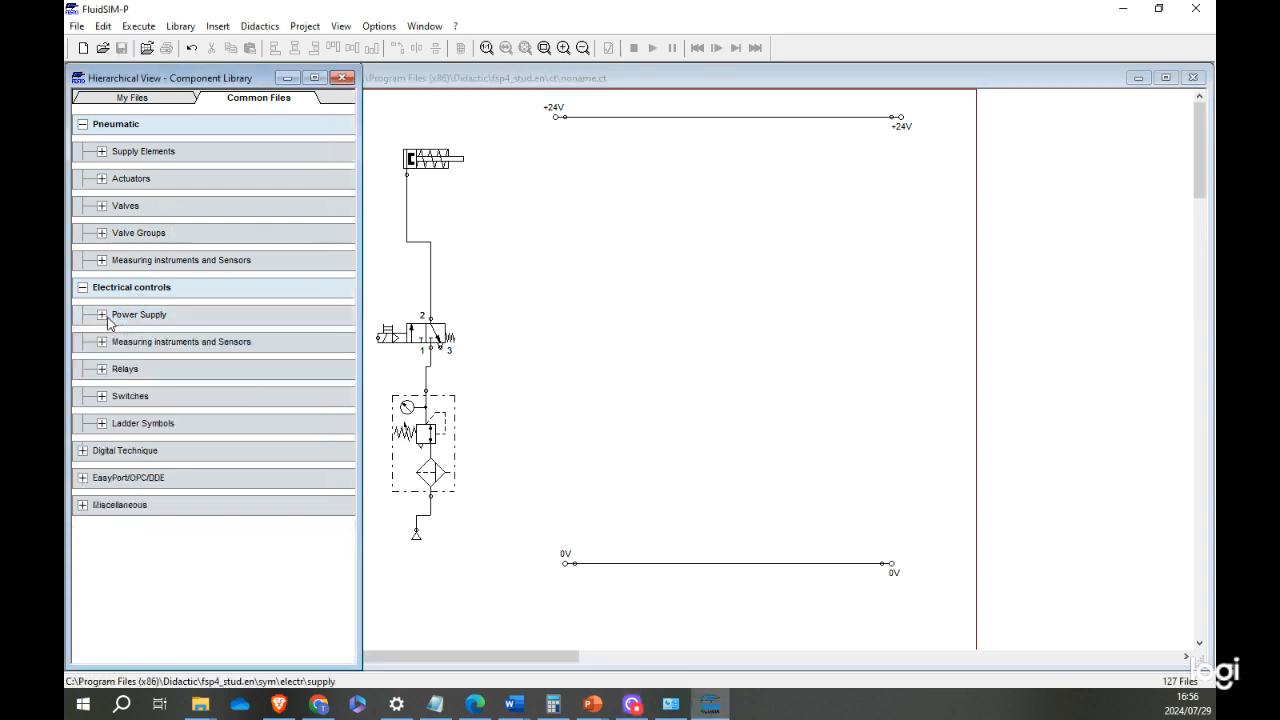
left_click(102, 397)
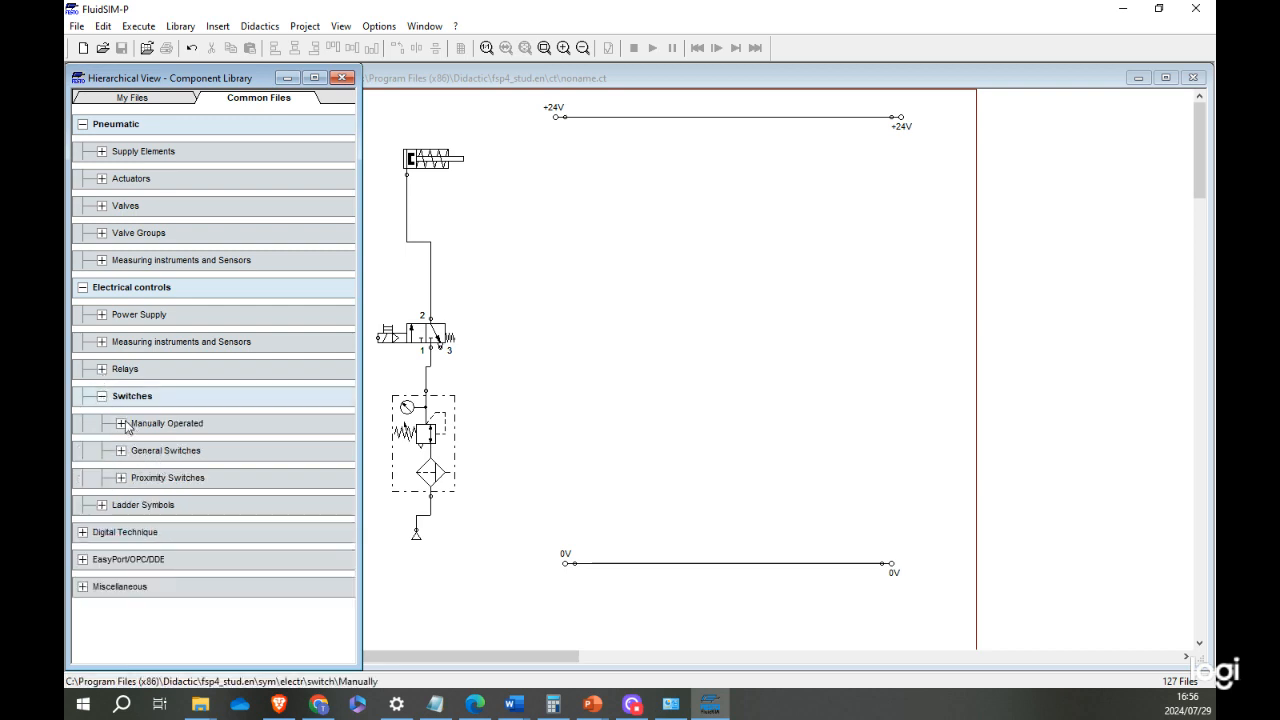
left_click(122, 425)
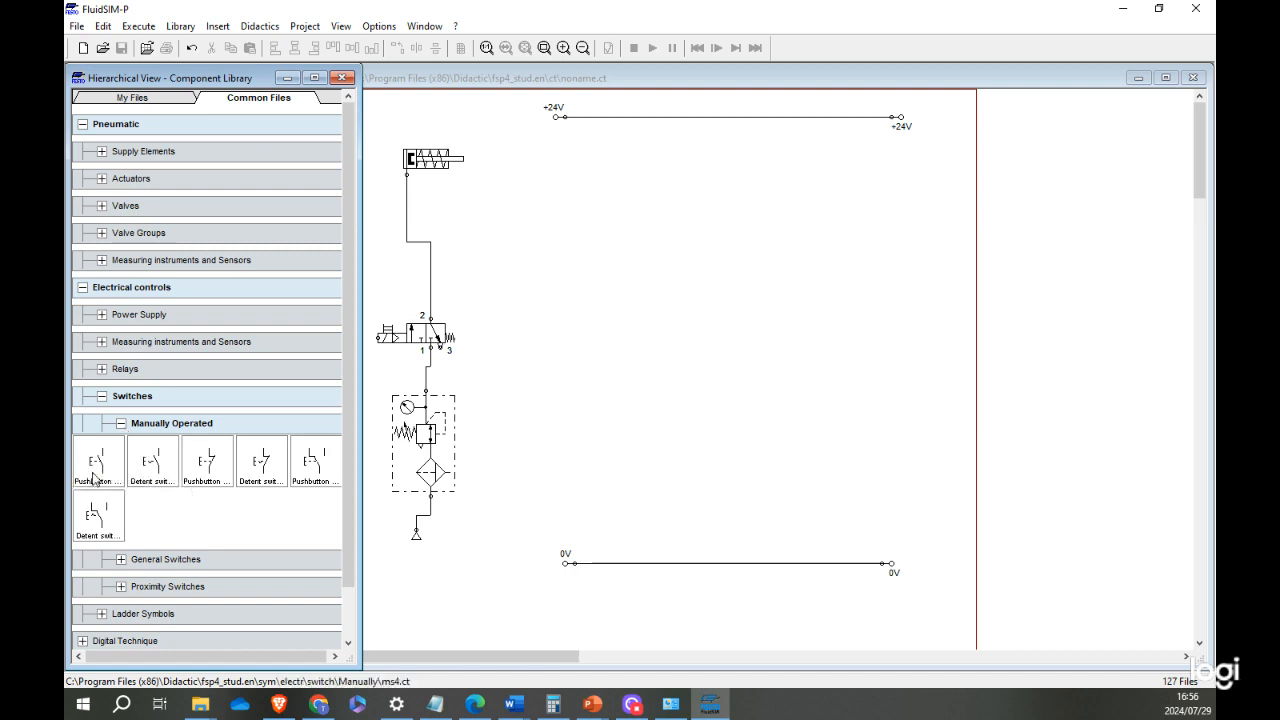
left_click_drag(97, 462, 619, 244)
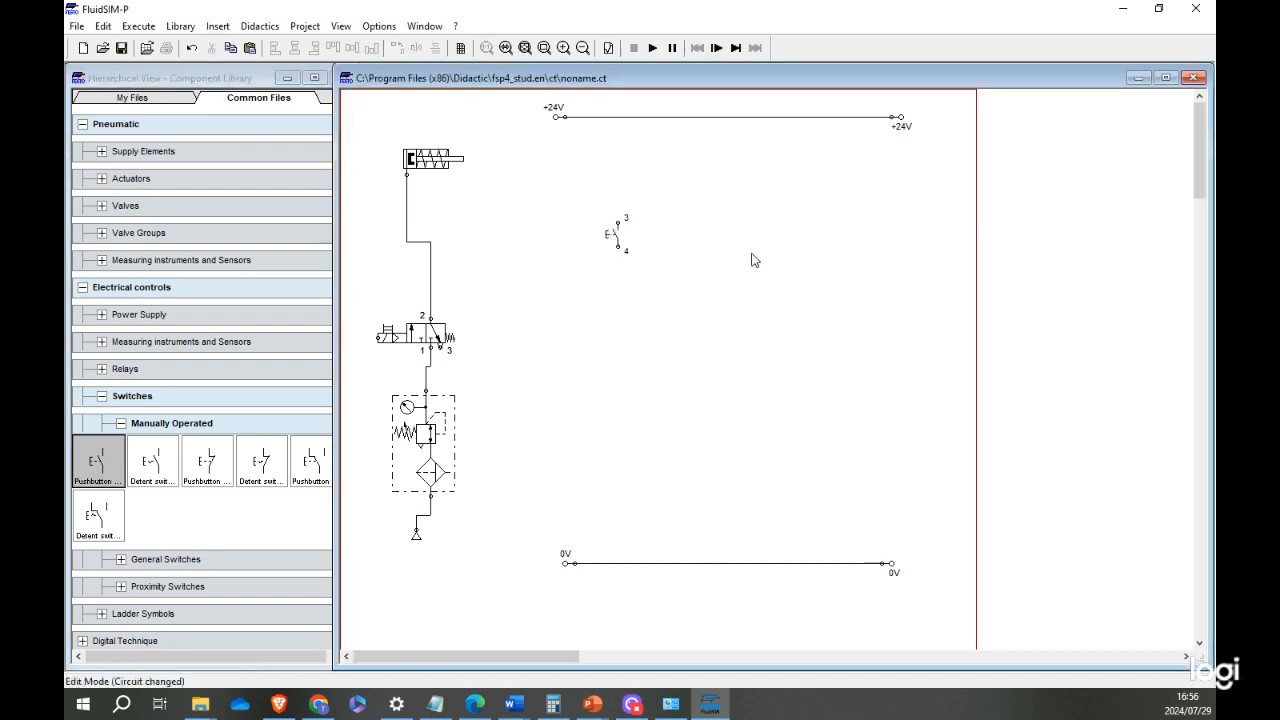
left_click(612, 240)
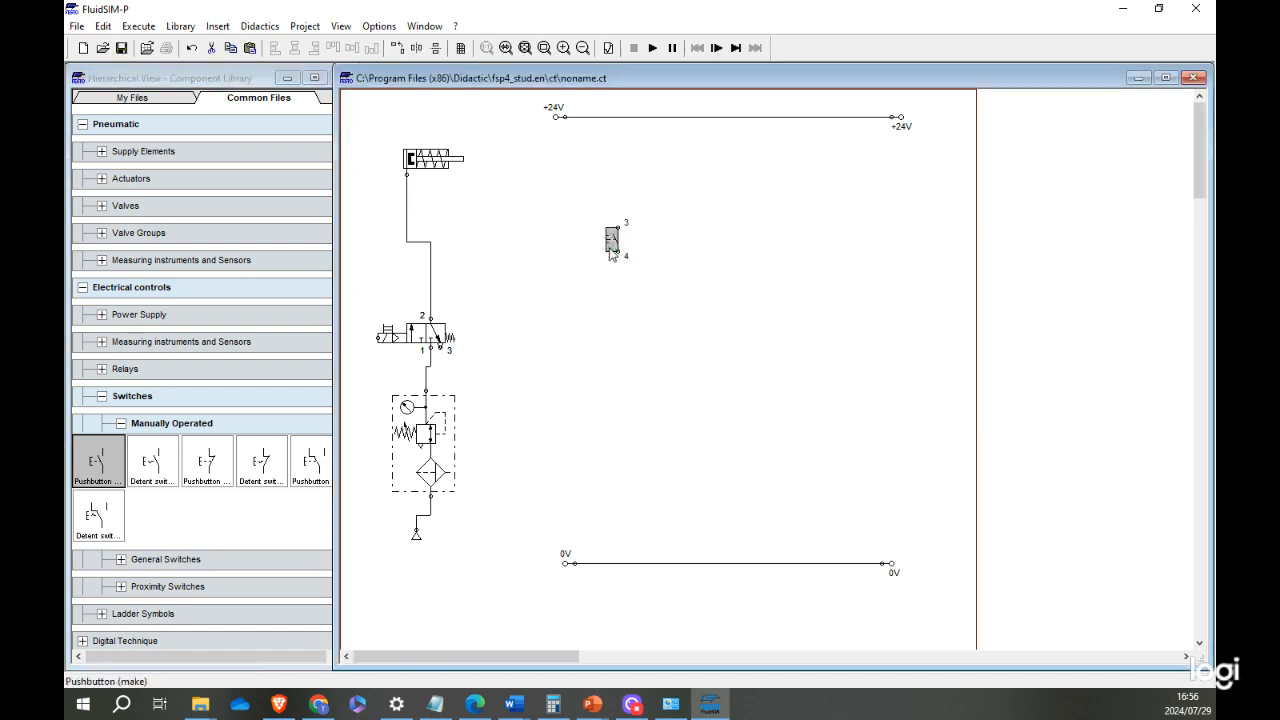
left_click(546, 288)
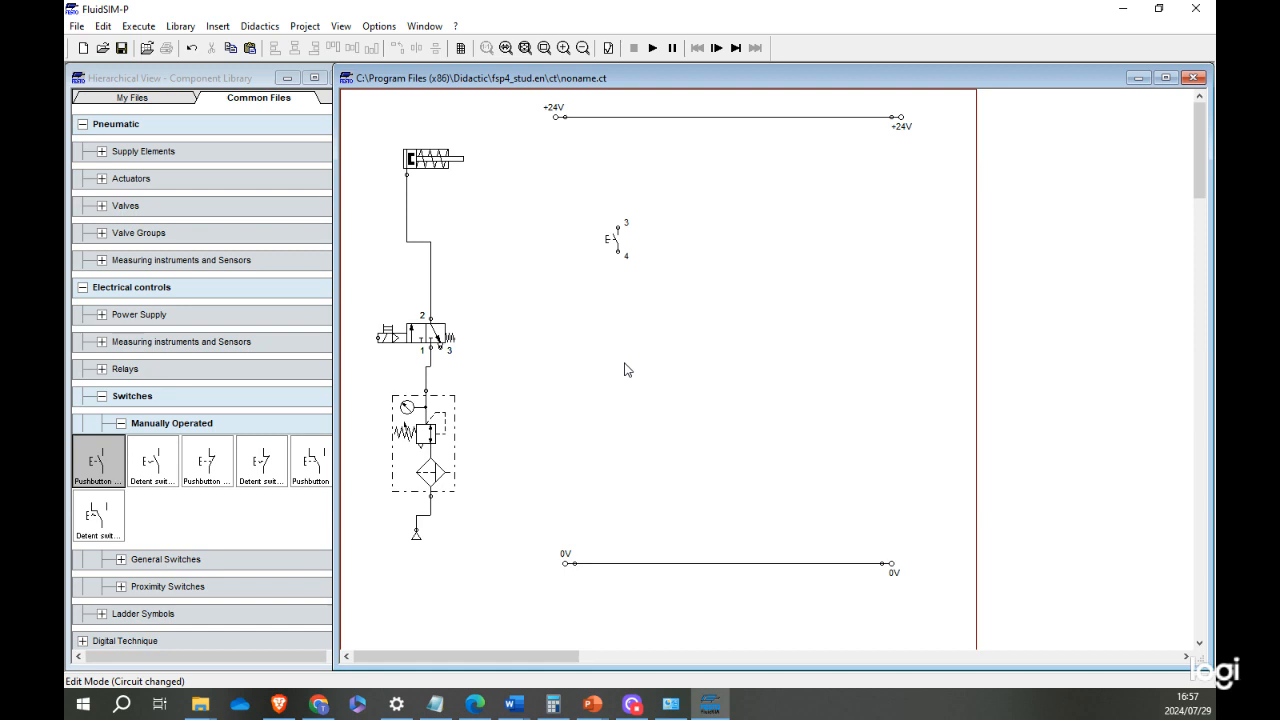
Label the pushbutton PB, move it slightly down and left, and connect its terminal 3 vertically to the +24V line.
double_click(616, 245)
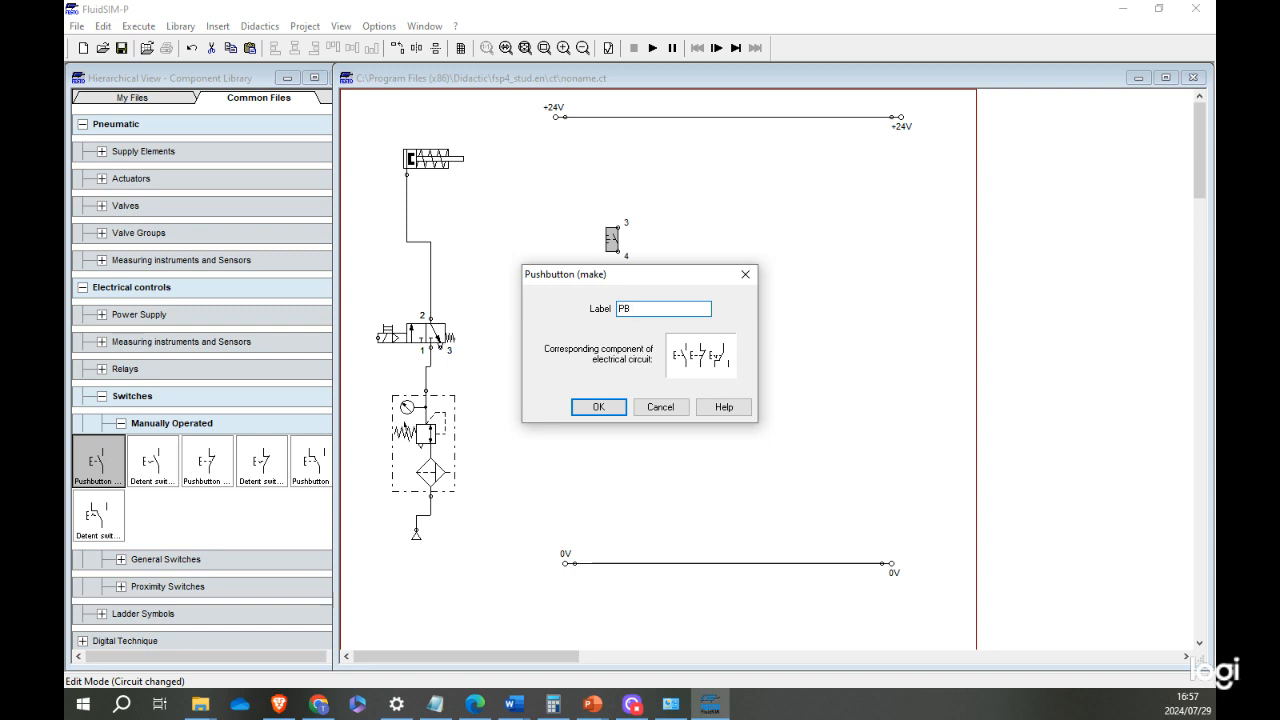
type("PB")
left_click(612, 405)
left_click_drag(620, 250, 598, 117)
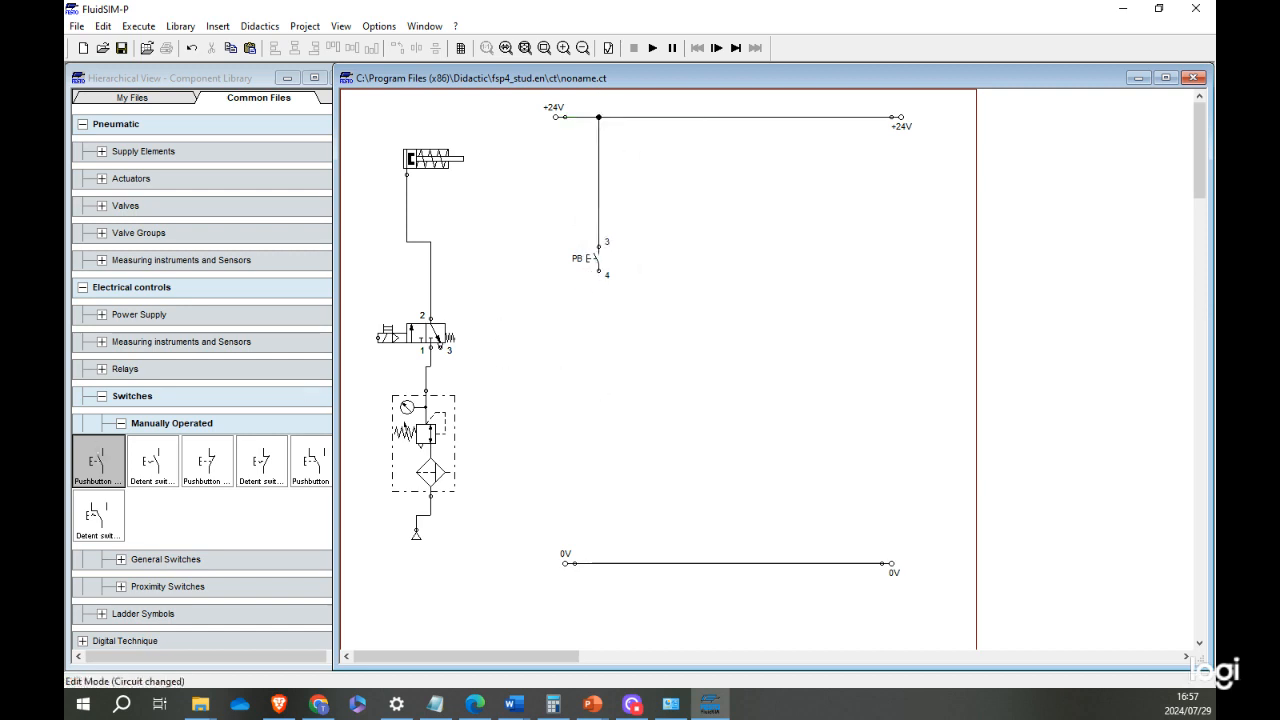
Place a valve solenoid from the relays directly below the PB pushbutton, above the 0V line.
left_click(121, 424)
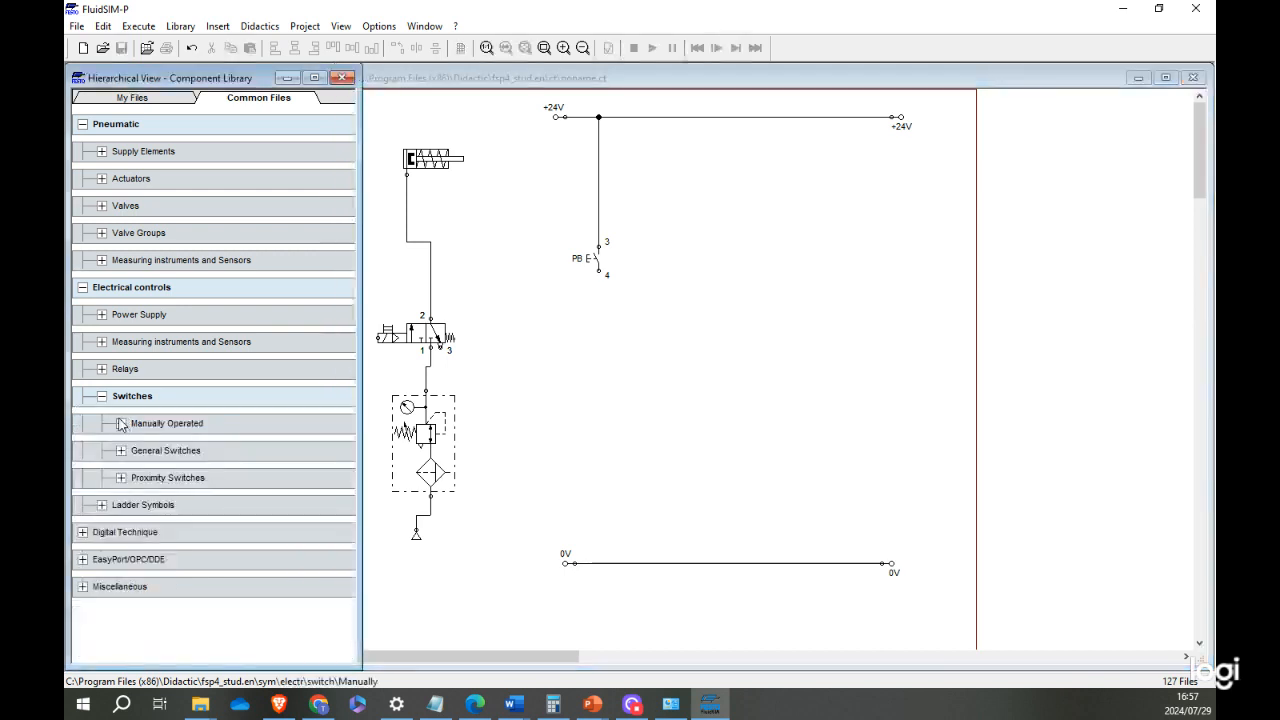
left_click(102, 369)
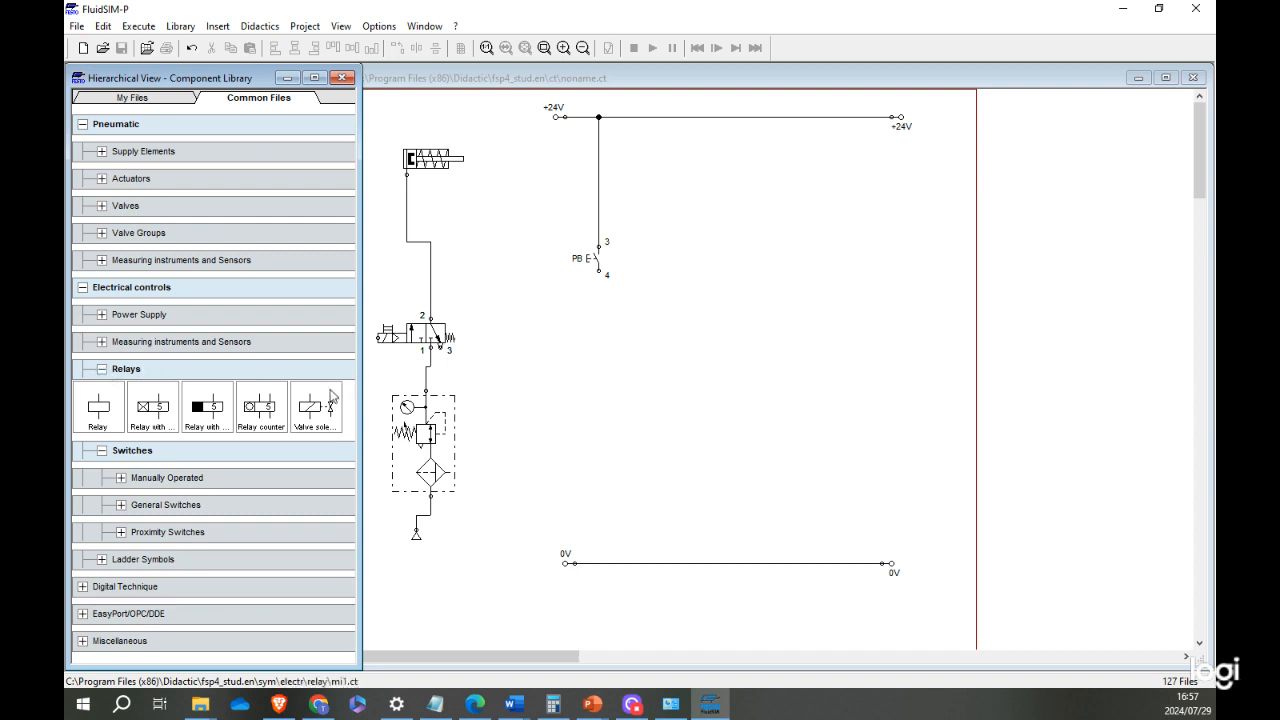
left_click_drag(316, 412, 600, 392)
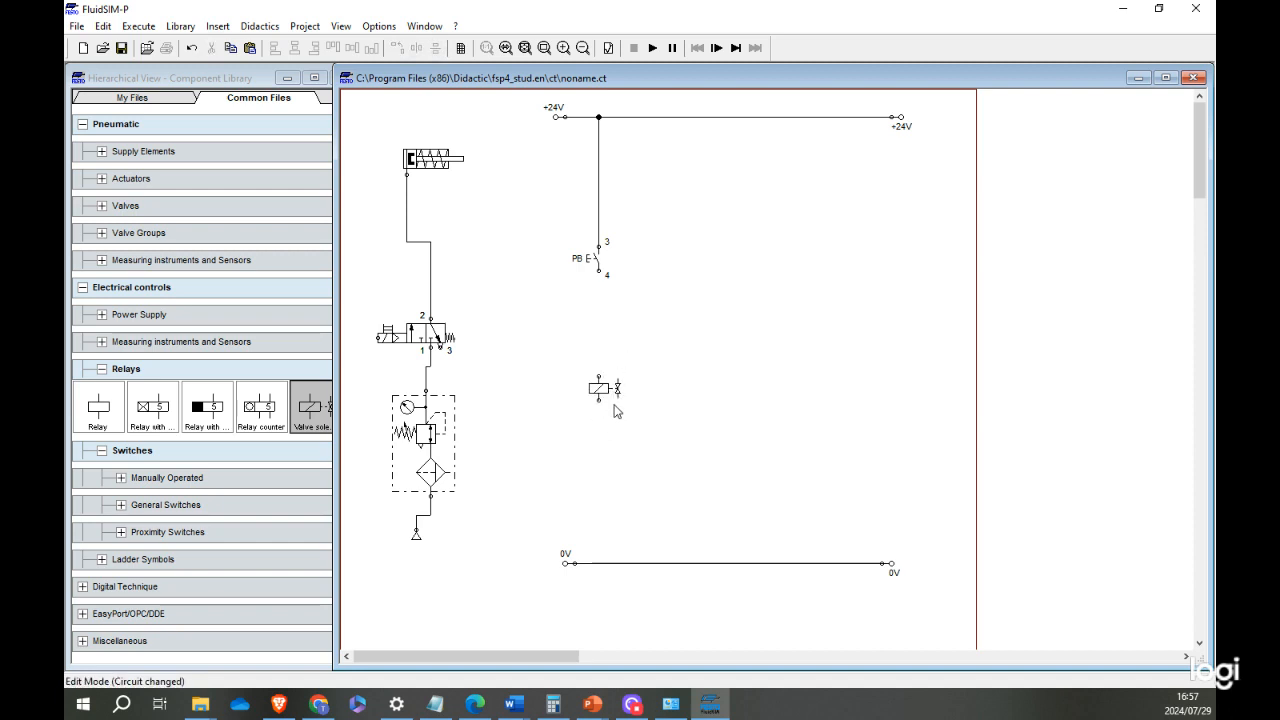
Open the component description for the valve solenoid's lower connection and page forward through the help topics on electrical components and switches, then close the help.
right_click(600, 394)
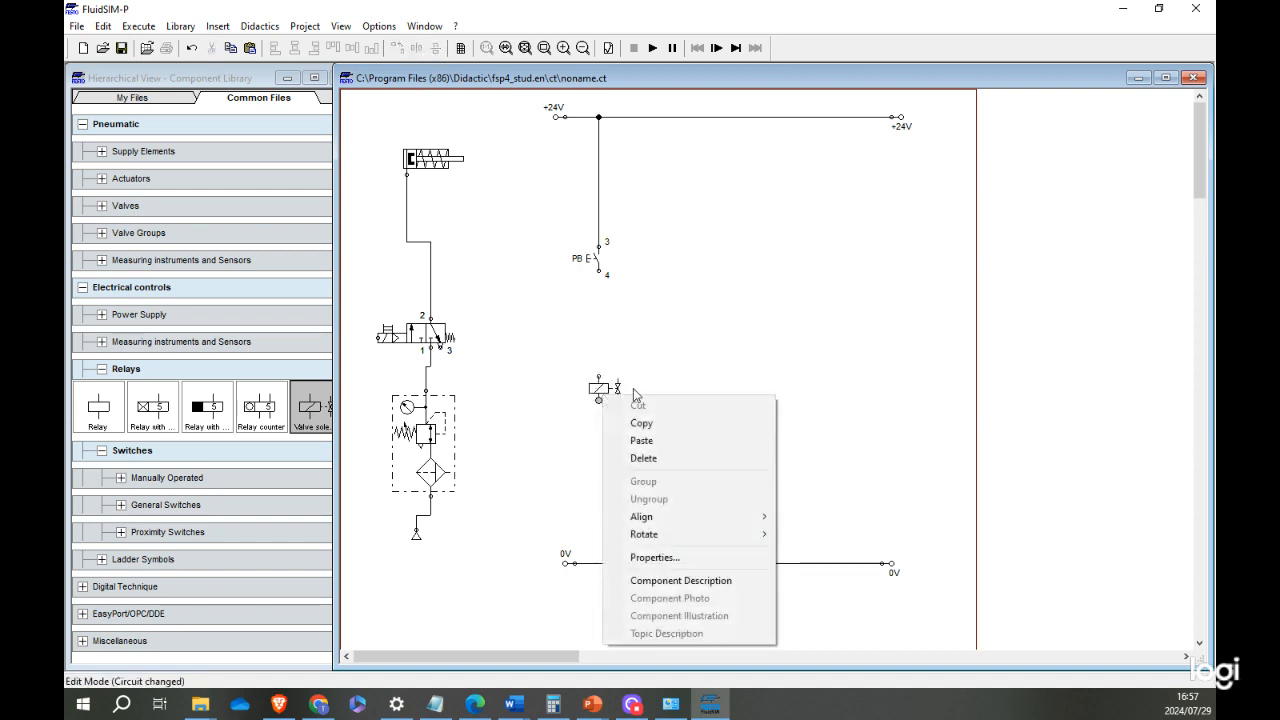
left_click(669, 586)
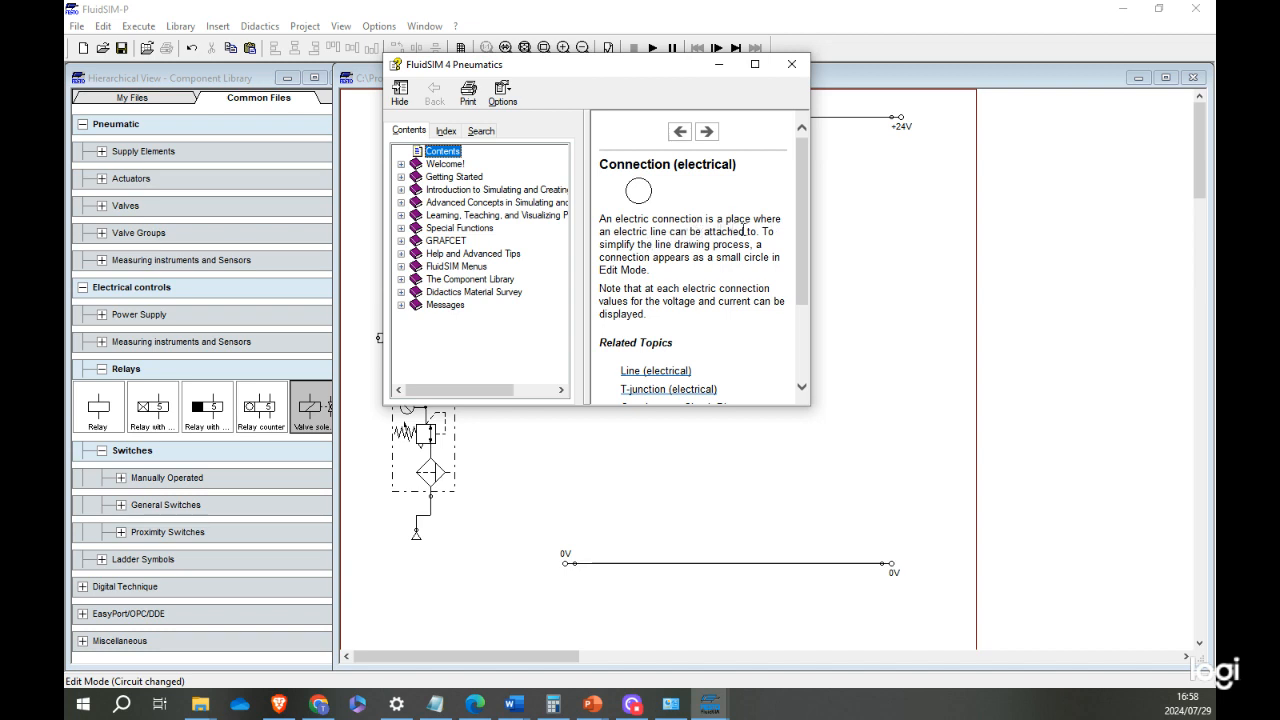
left_click(708, 132)
left_click(712, 133)
left_click(710, 133)
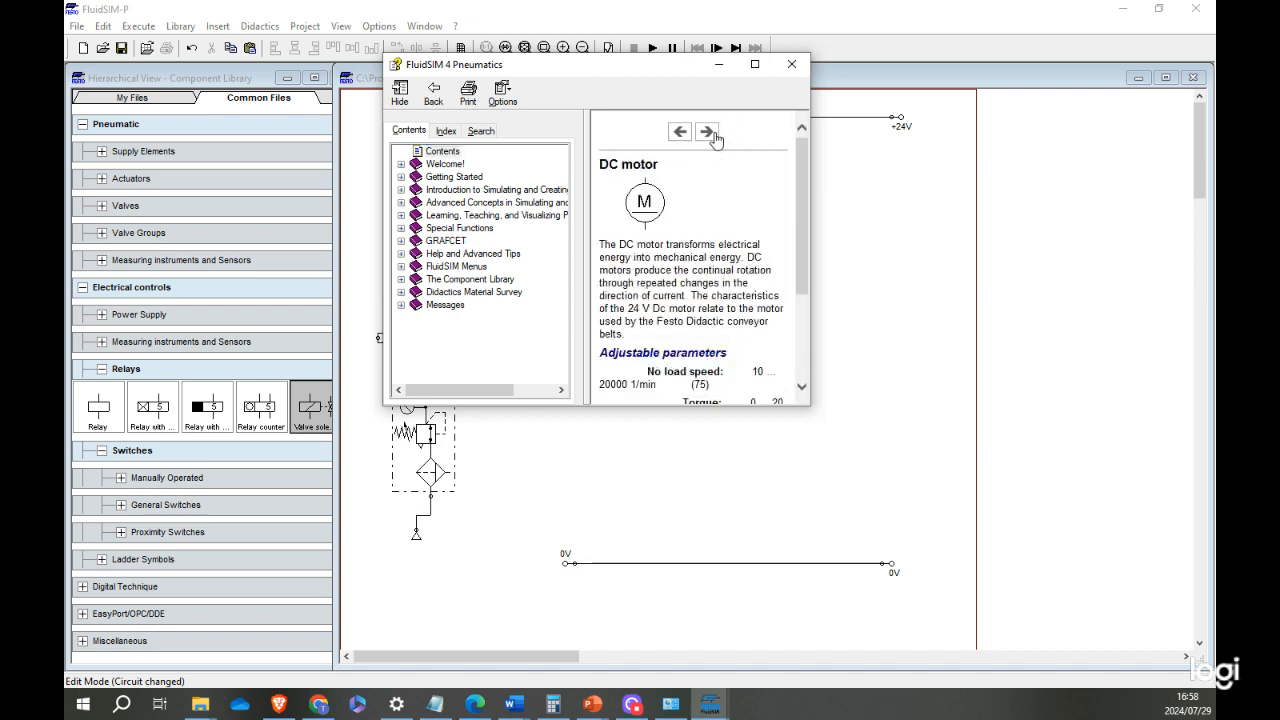
left_click(710, 133)
left_click(710, 133)
left_click(710, 133)
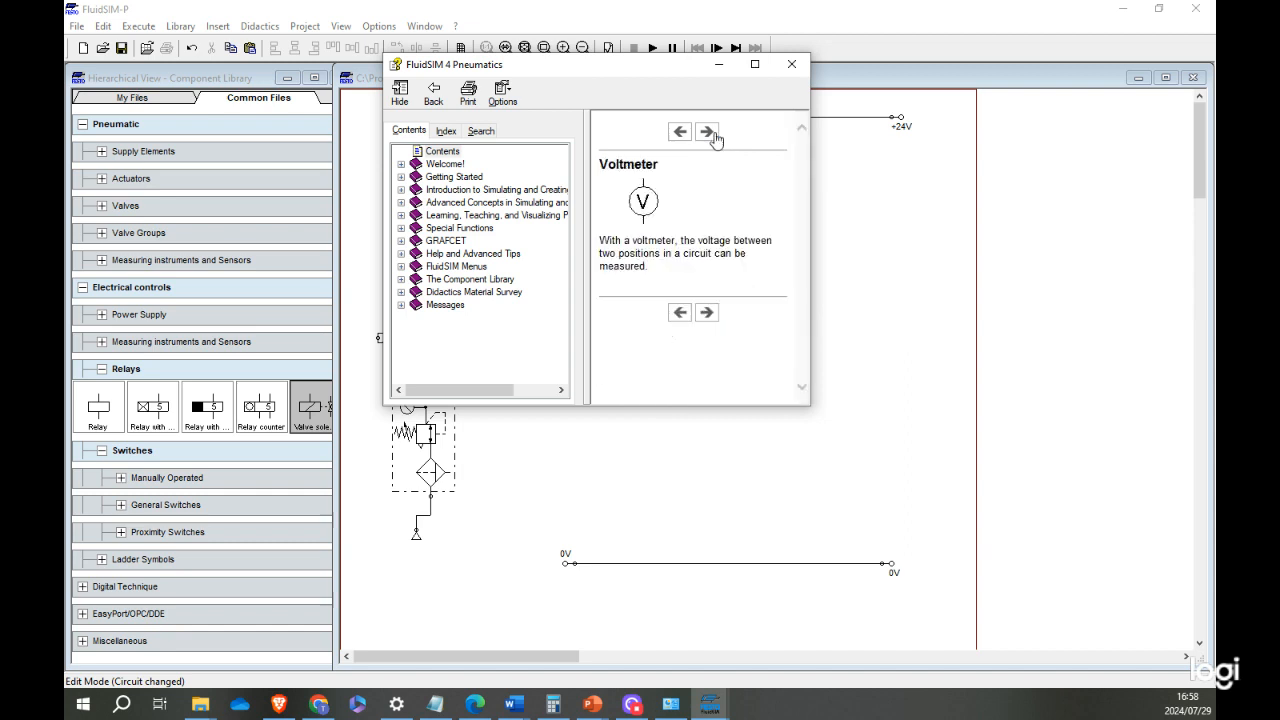
left_click(712, 134)
left_click(708, 134)
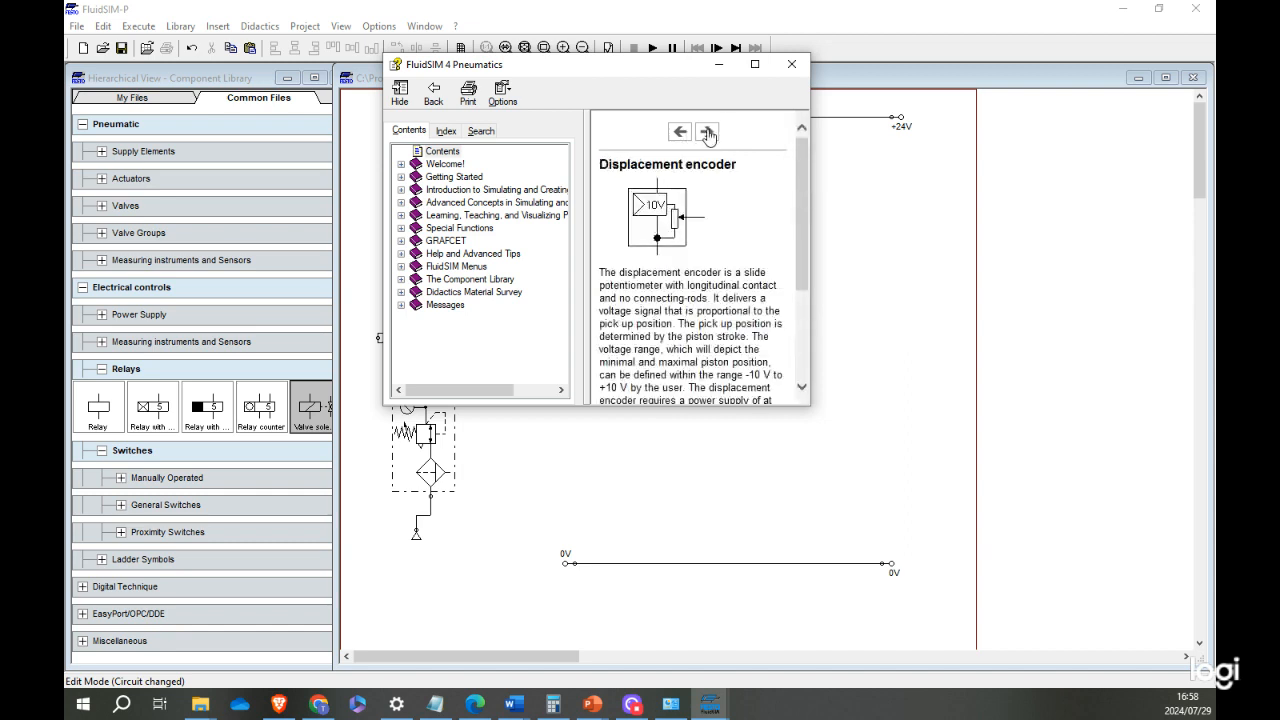
left_click(708, 133)
left_click(708, 133)
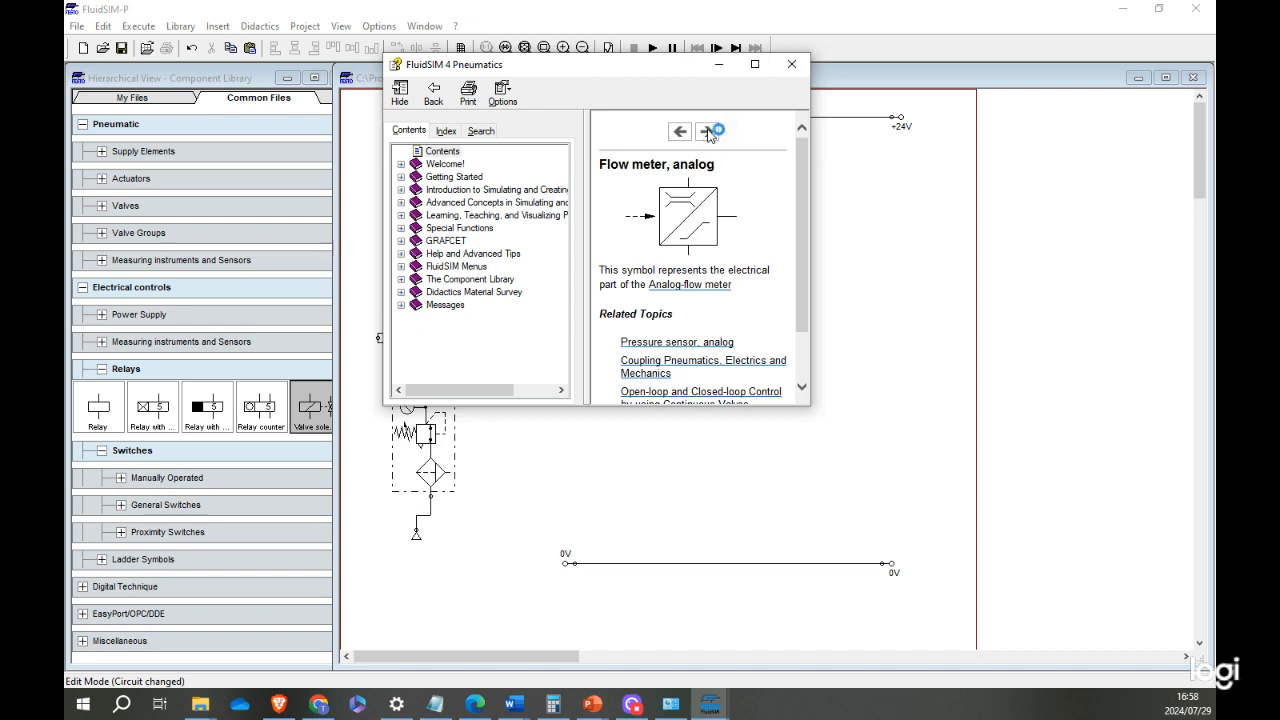
left_click(708, 133)
left_click(708, 133)
left_click(708, 133)
left_click(708, 134)
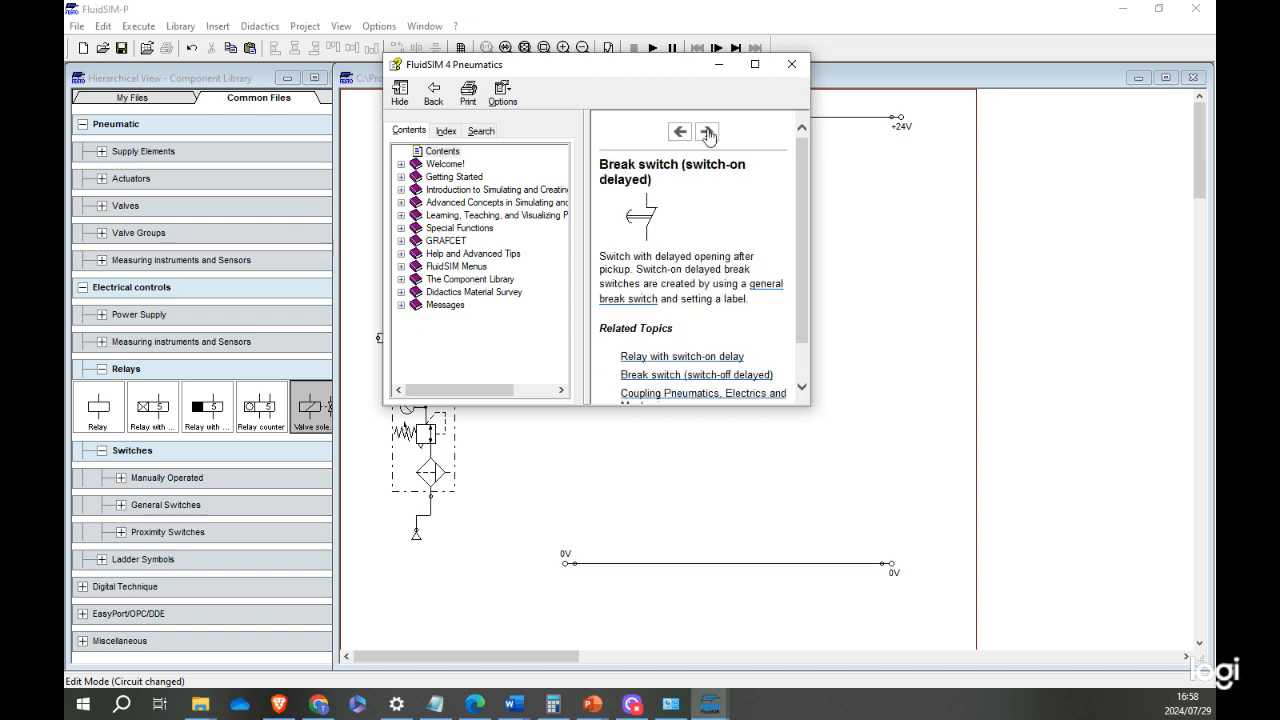
left_click(708, 134)
left_click(708, 134)
left_click(708, 134)
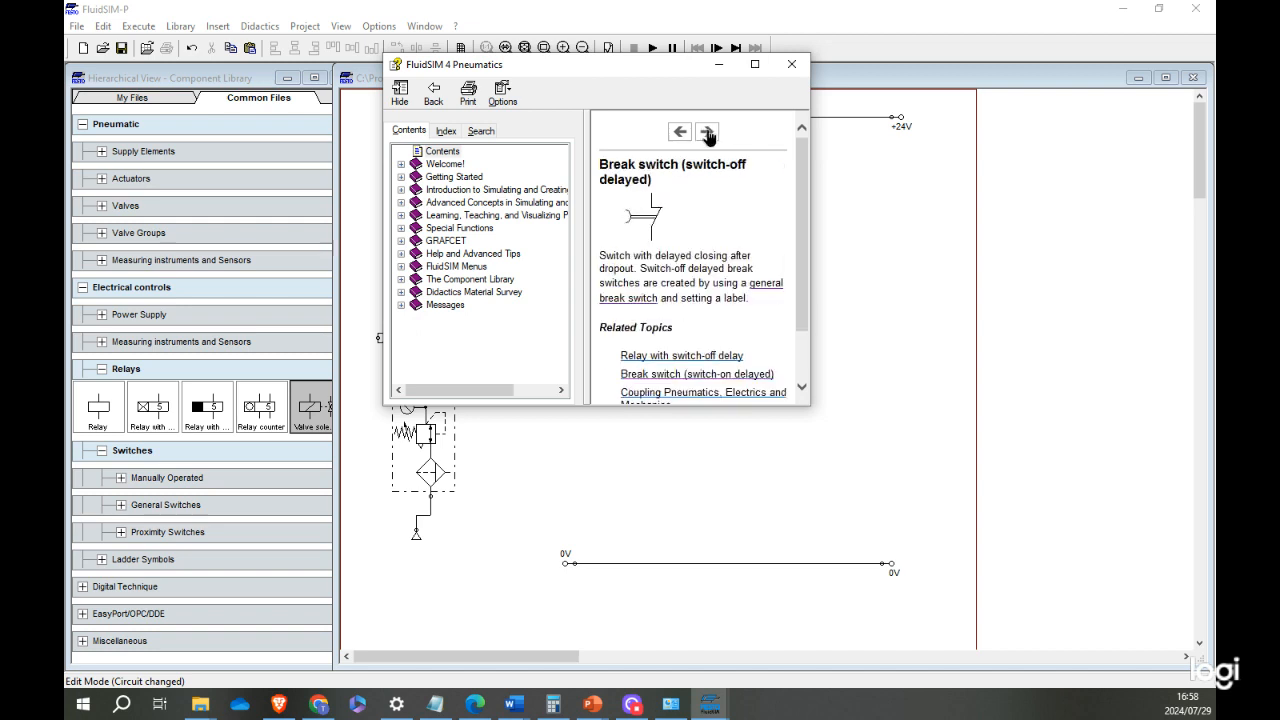
left_click(708, 134)
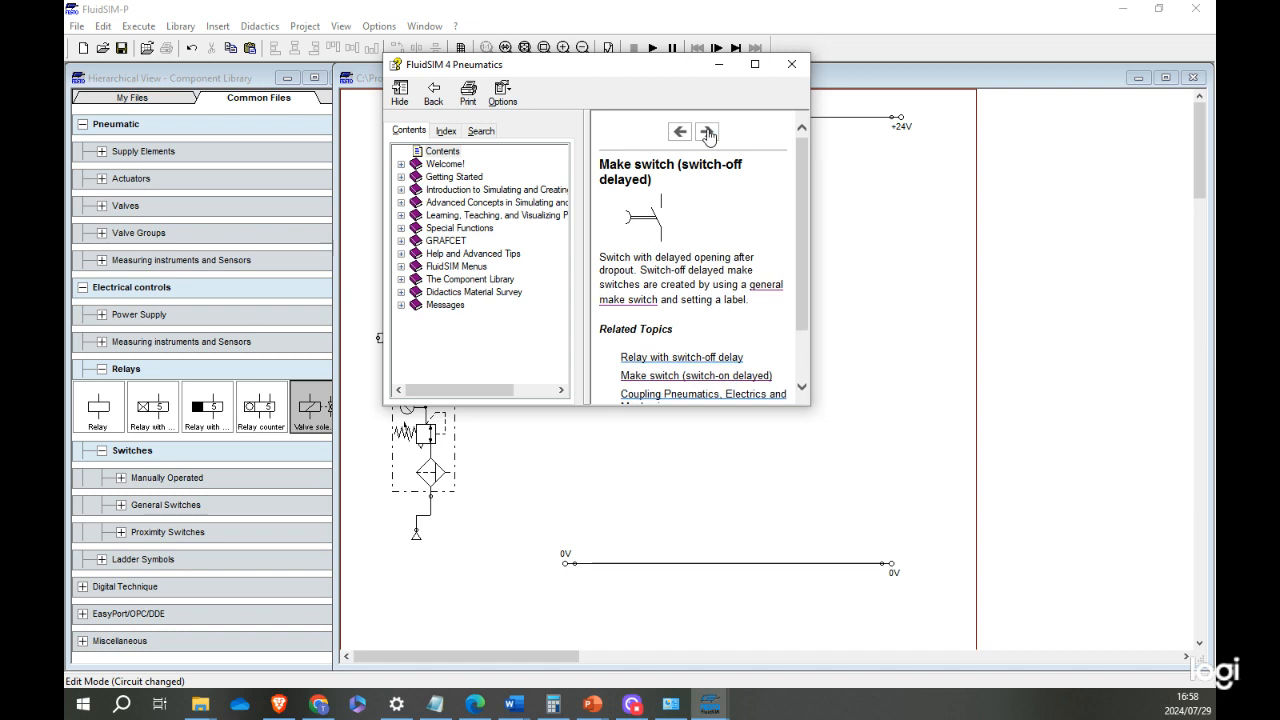
left_click(792, 65)
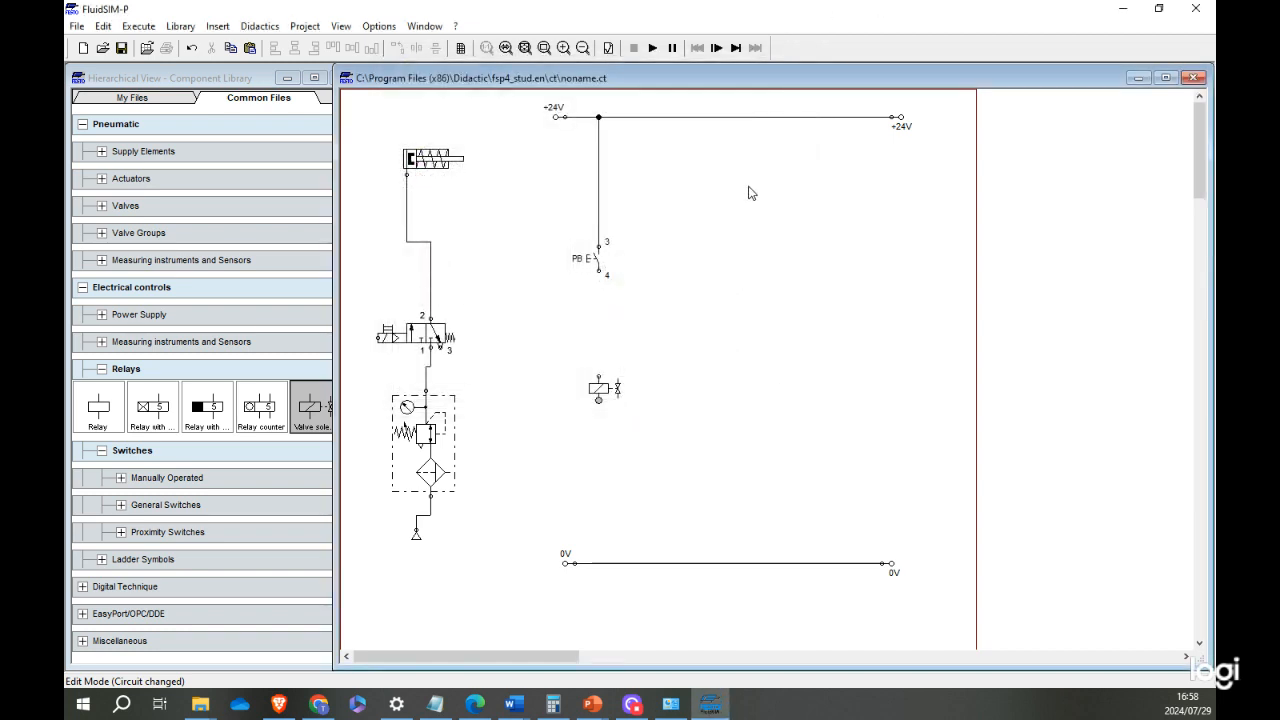
Connect terminal 4 of the PB pushbutton to the valve solenoid, and the solenoid's lower terminal to the 0V line.
left_click(610, 397)
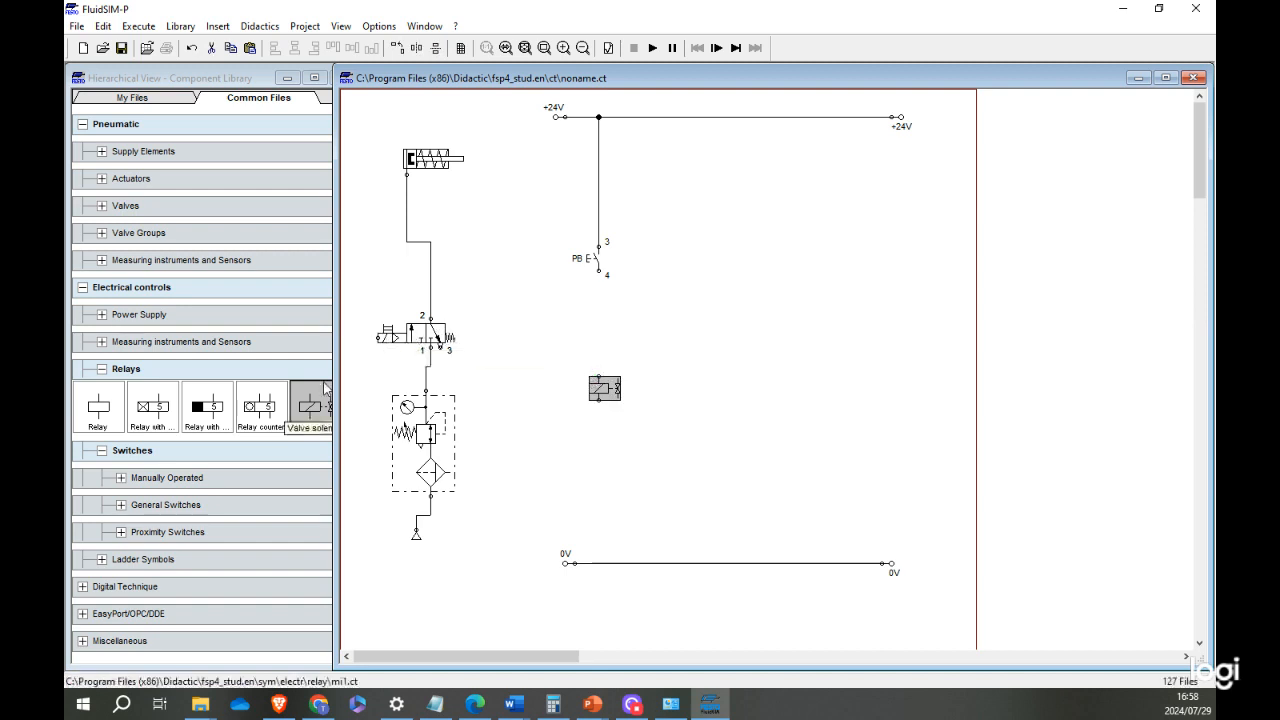
left_click(778, 267)
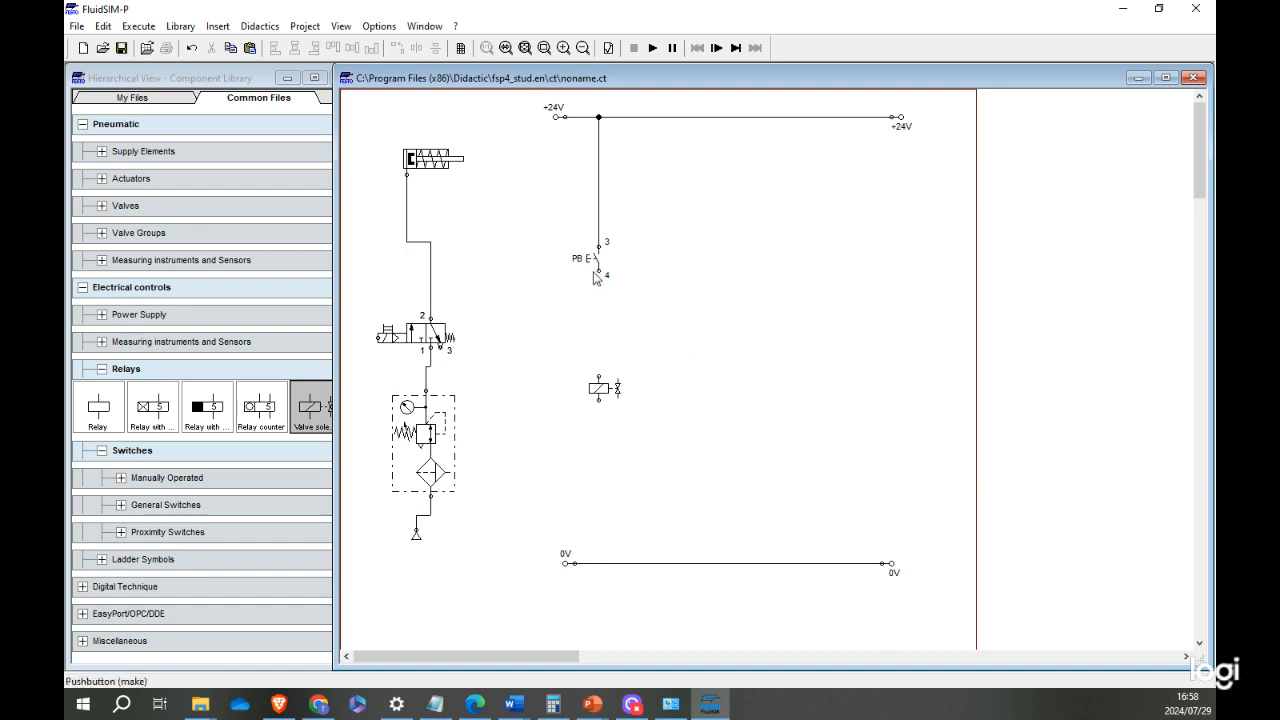
left_click_drag(597, 276, 618, 563)
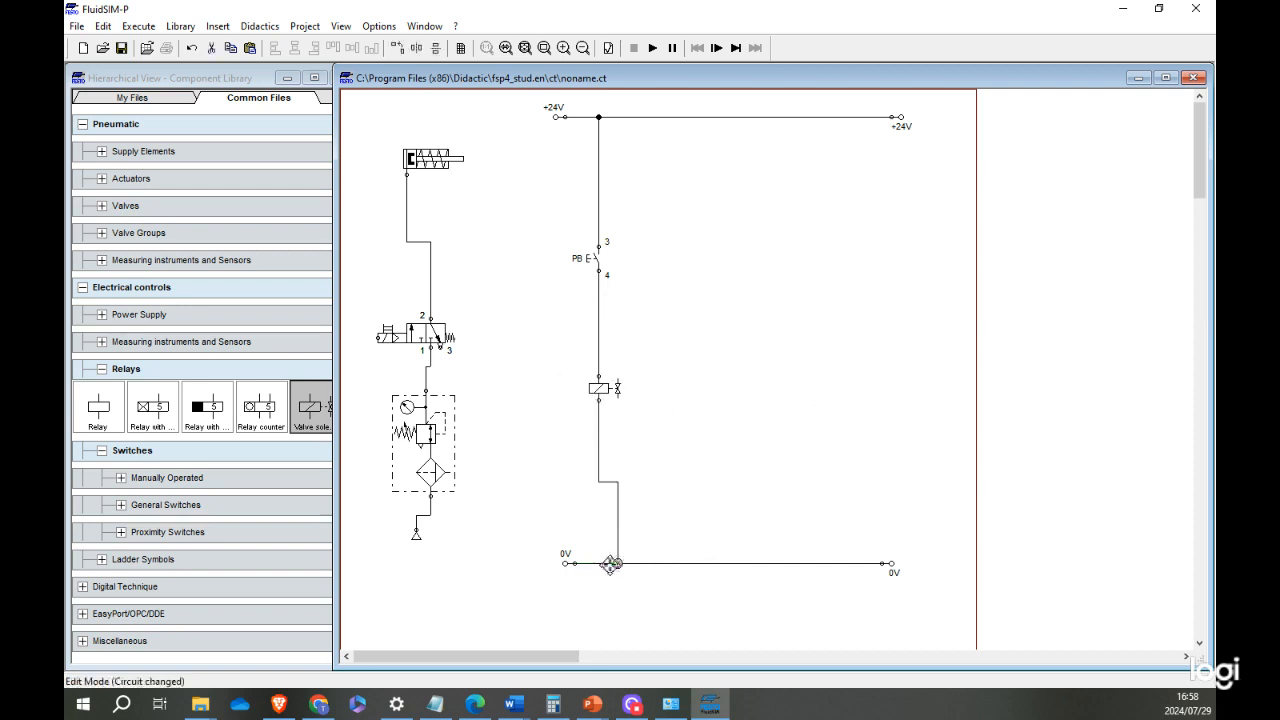
Align the T-junction directly below the valve solenoid and level the 0V line so both connections run straight.
left_click_drag(612, 564, 598, 559)
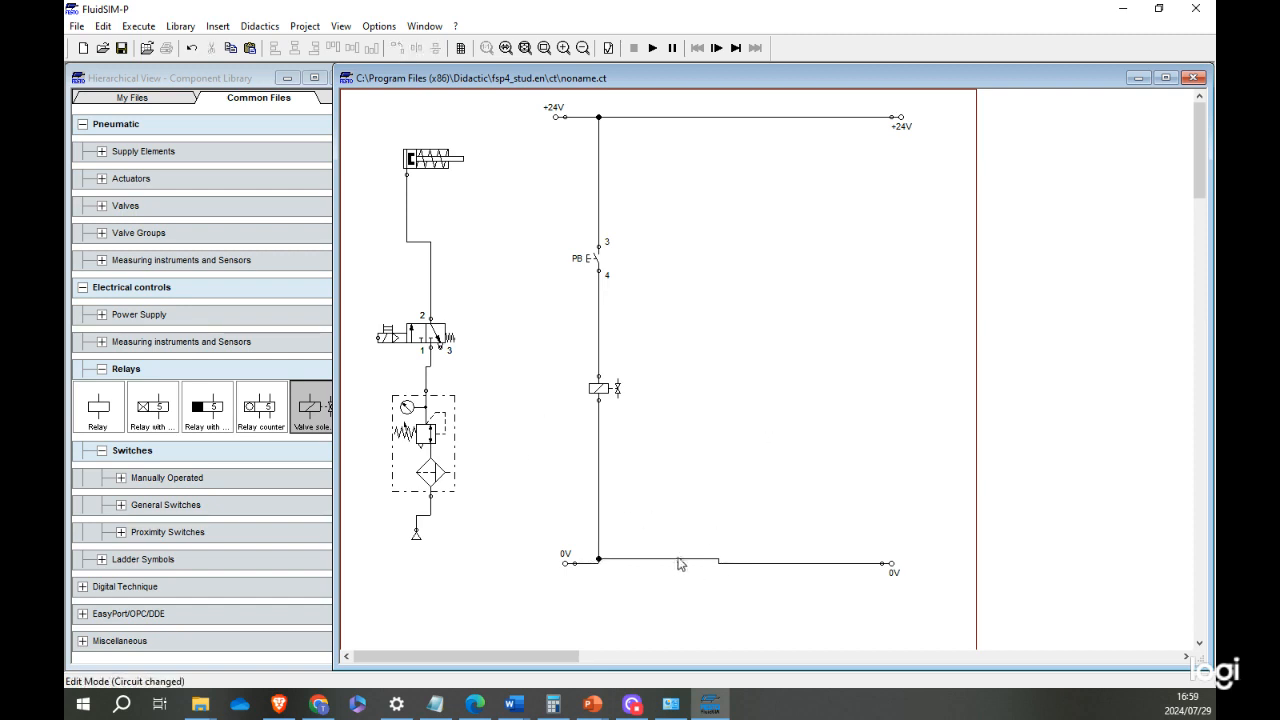
left_click_drag(678, 558, 680, 563)
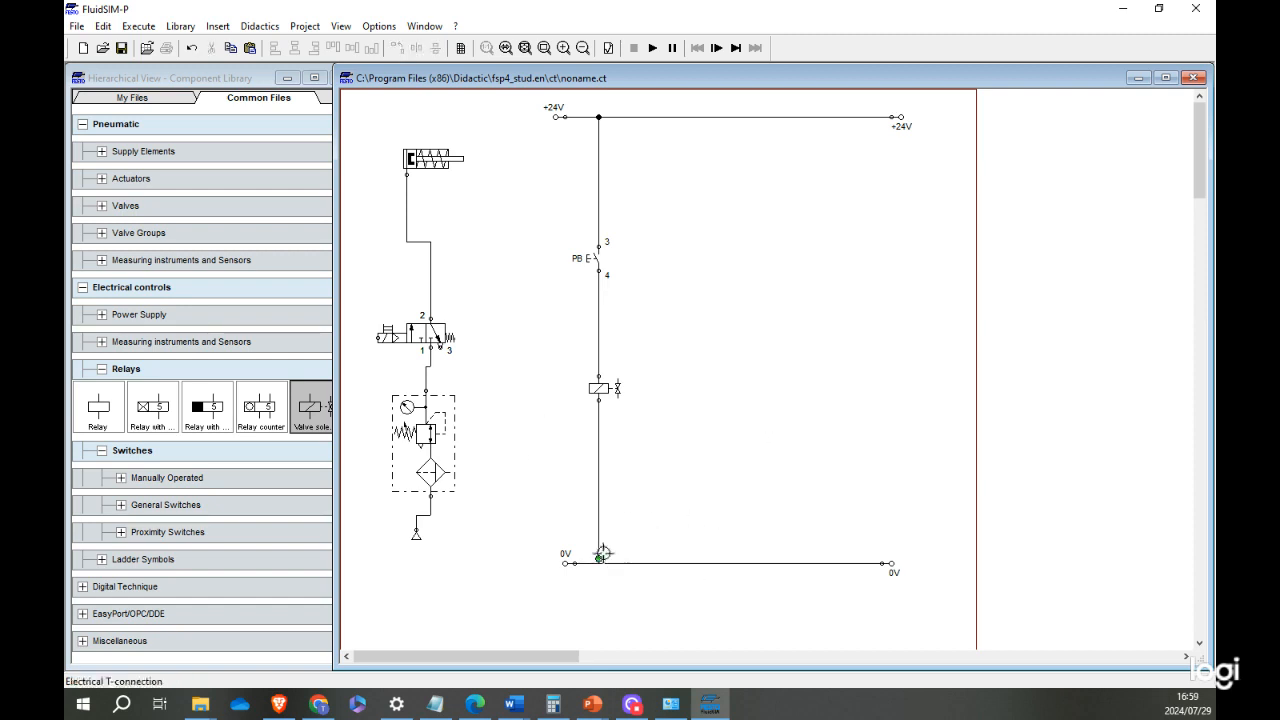
left_click_drag(603, 553, 600, 561)
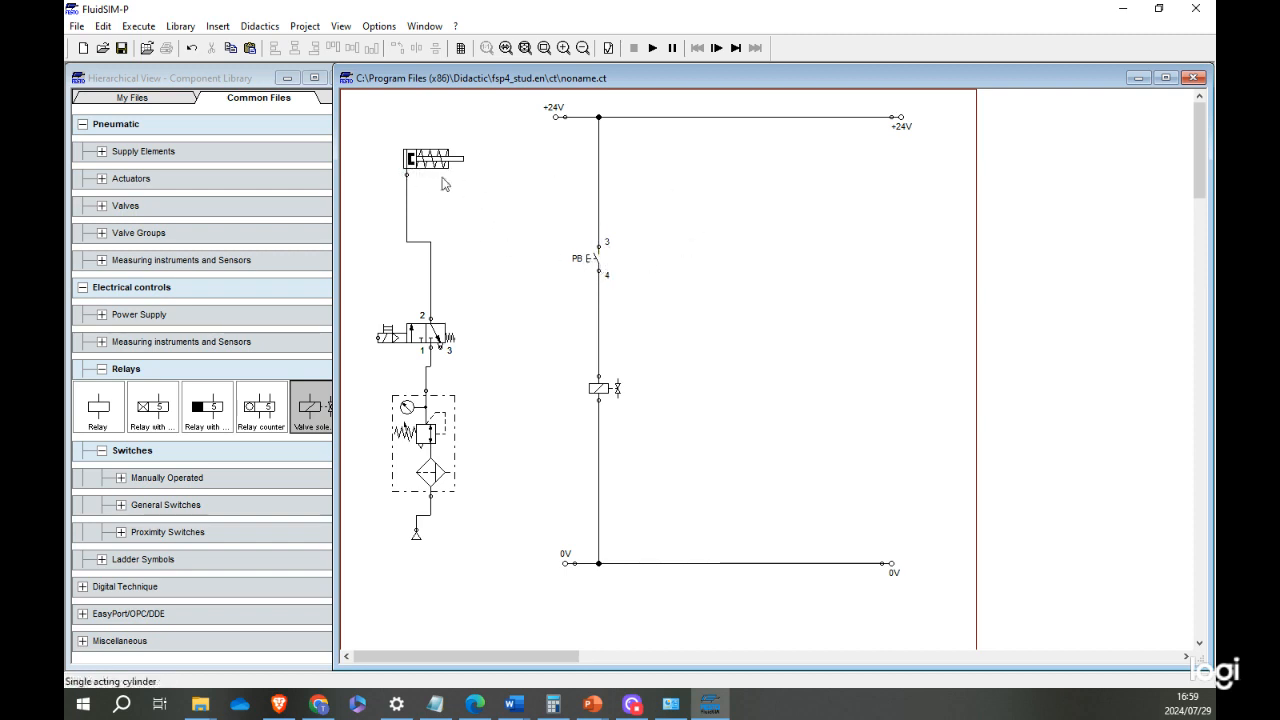
Simulate the circuit, operate the PB pushbutton several times to test the cylinder, and stop the simulation.
left_click(653, 48)
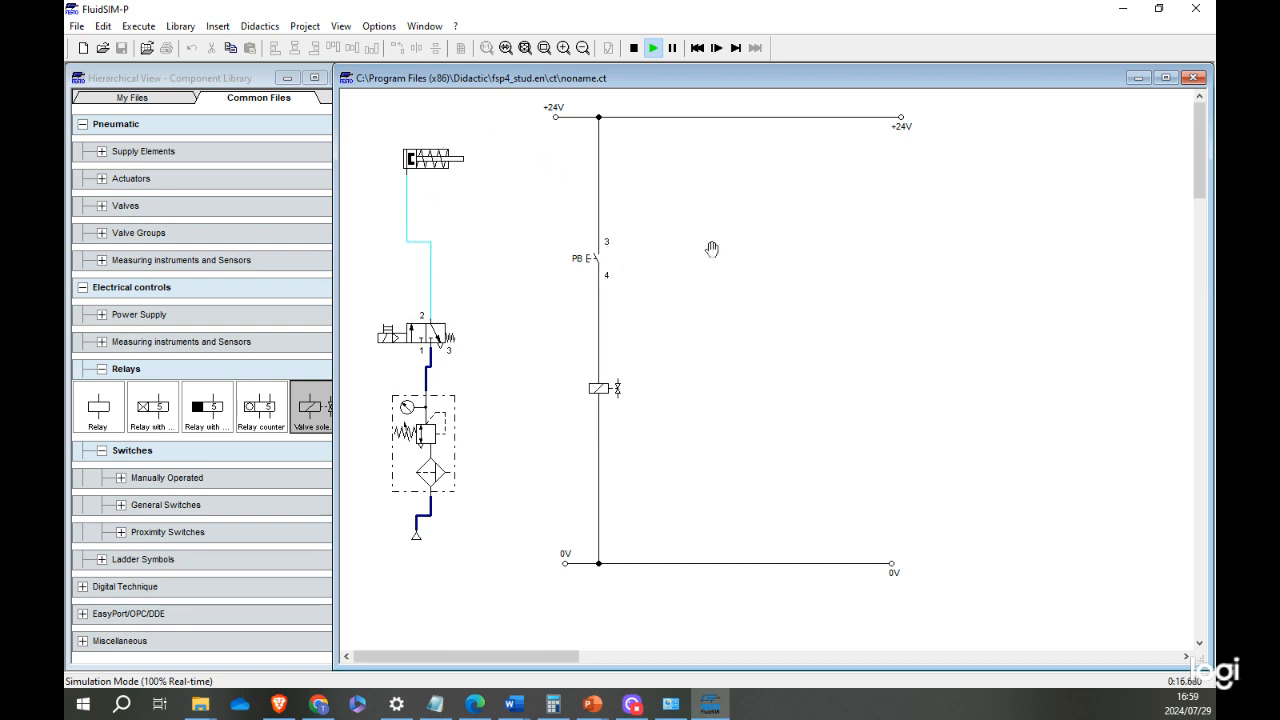
left_click(595, 250)
left_click(595, 250)
left_click(595, 250)
left_click(634, 48)
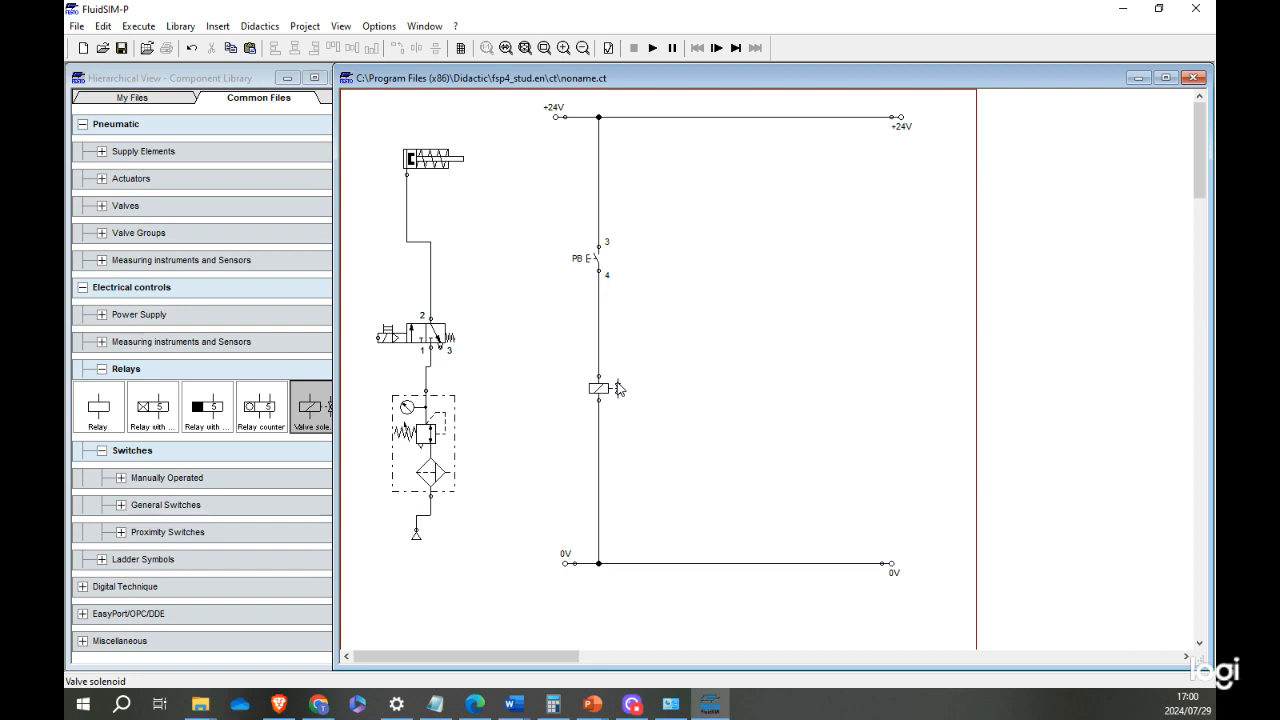
Label both the 3/2-way valve's solenoid connection and the valve solenoid in the electrical circuit Q0.
double_click(378, 336)
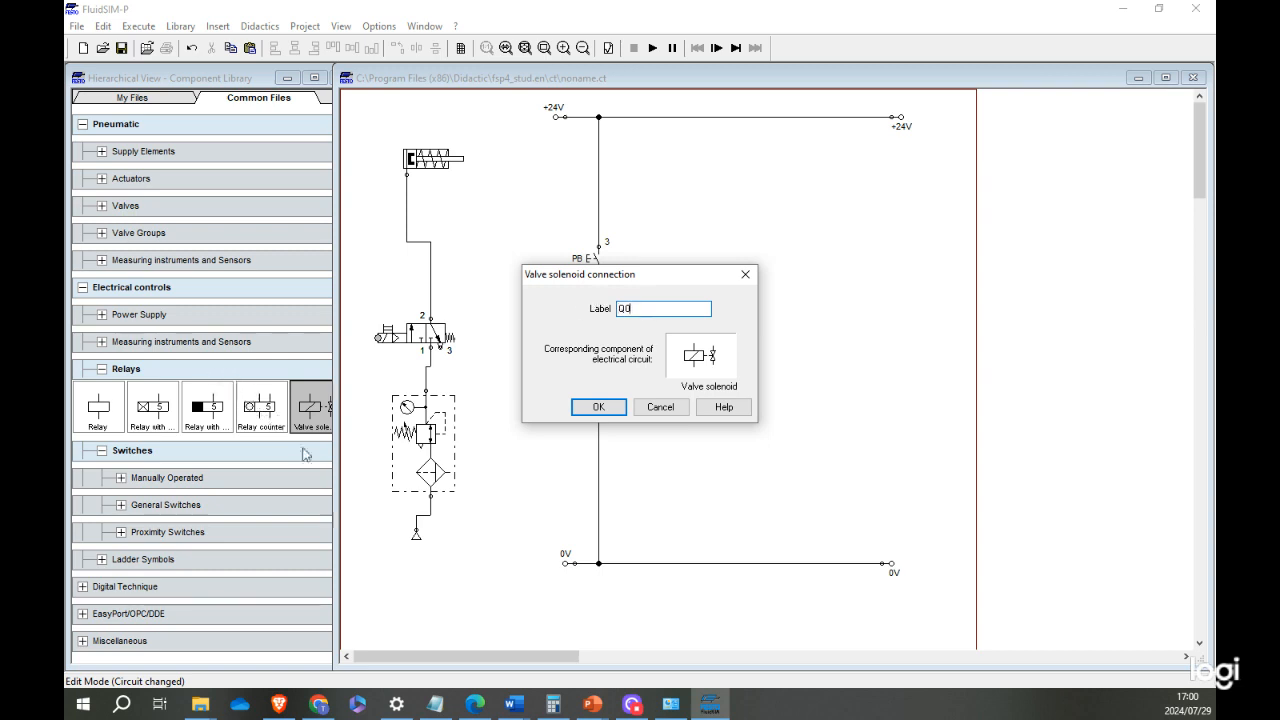
left_click(582, 410)
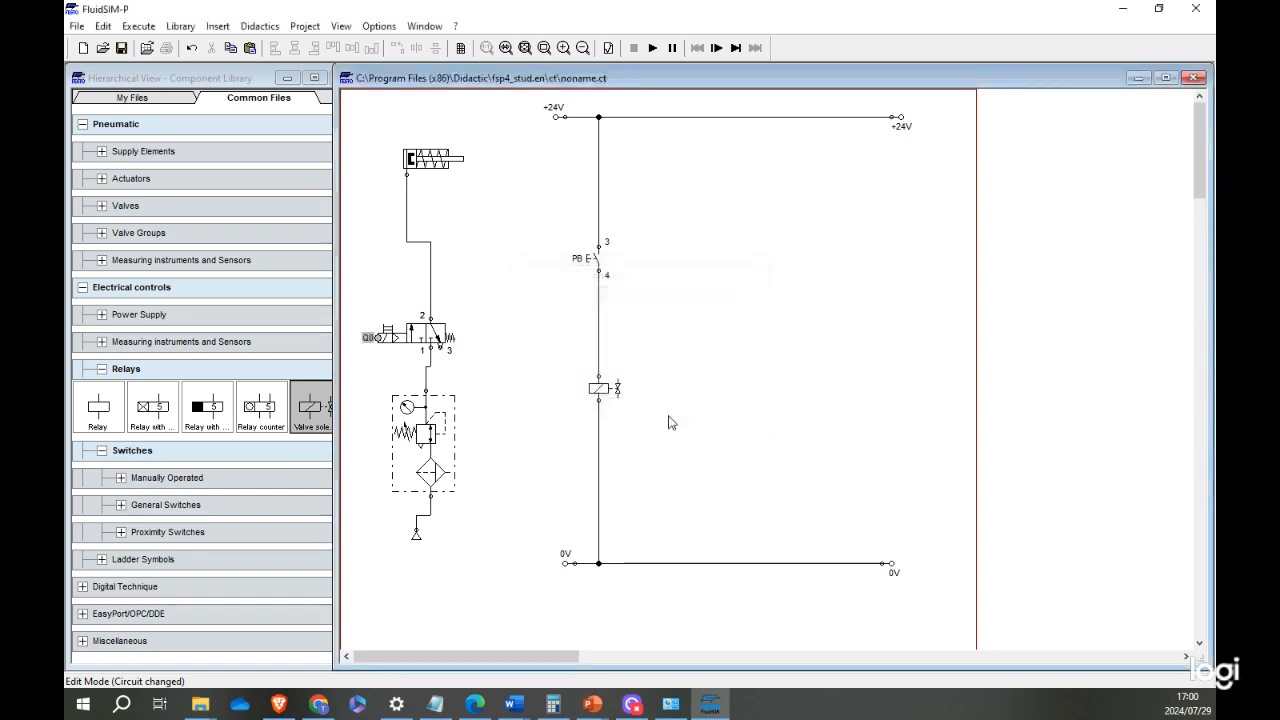
double_click(610, 389)
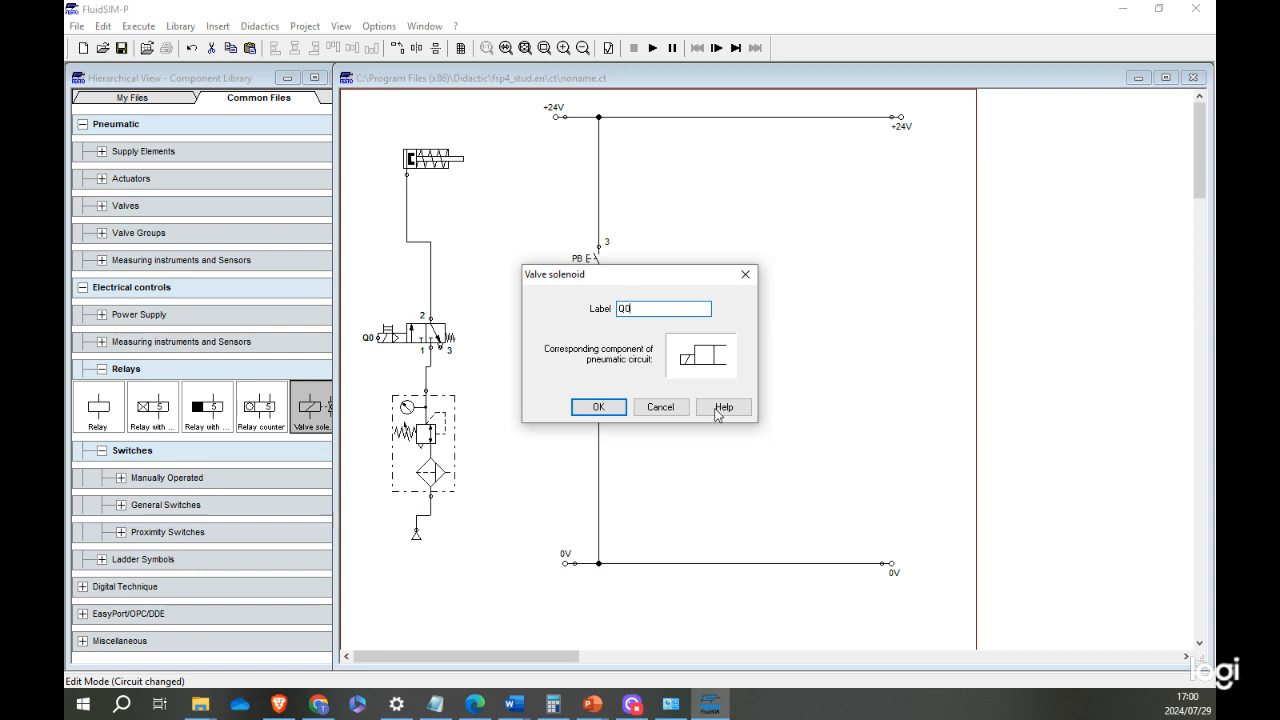
left_click(596, 408)
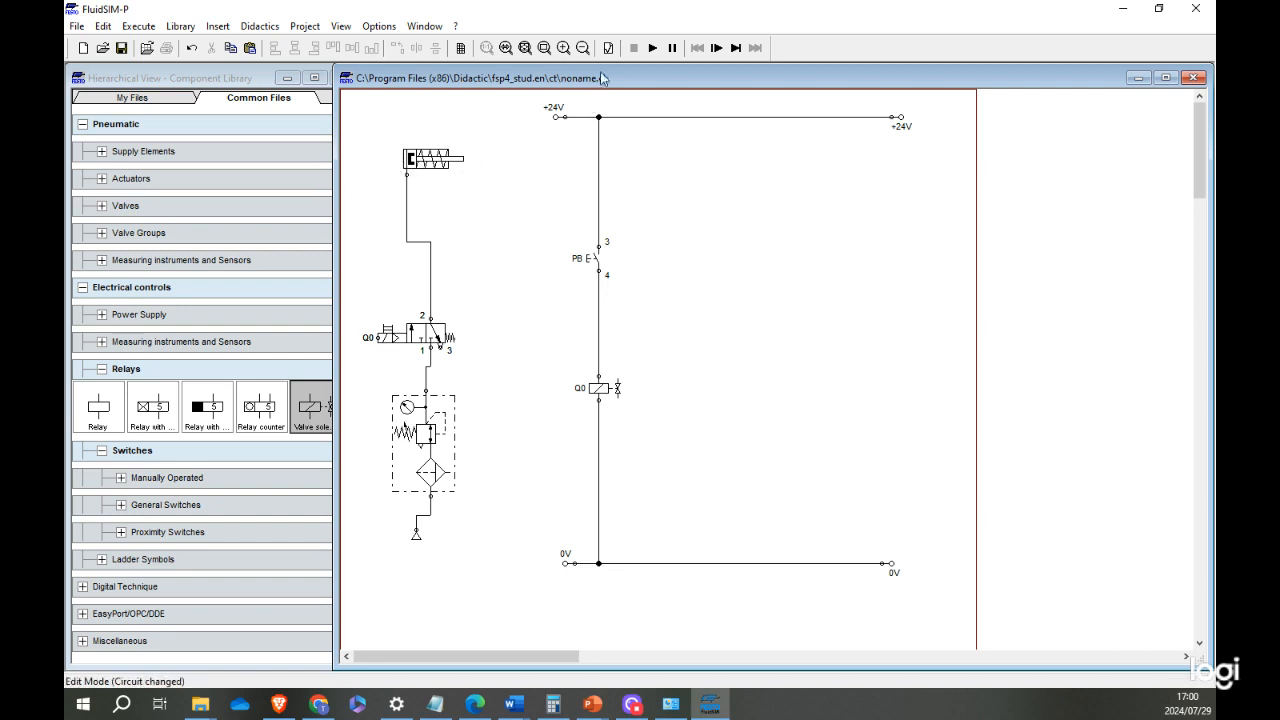
Start the simulation and operate the PB pushbutton to test the cylinder's forward and return strokes.
left_click(654, 48)
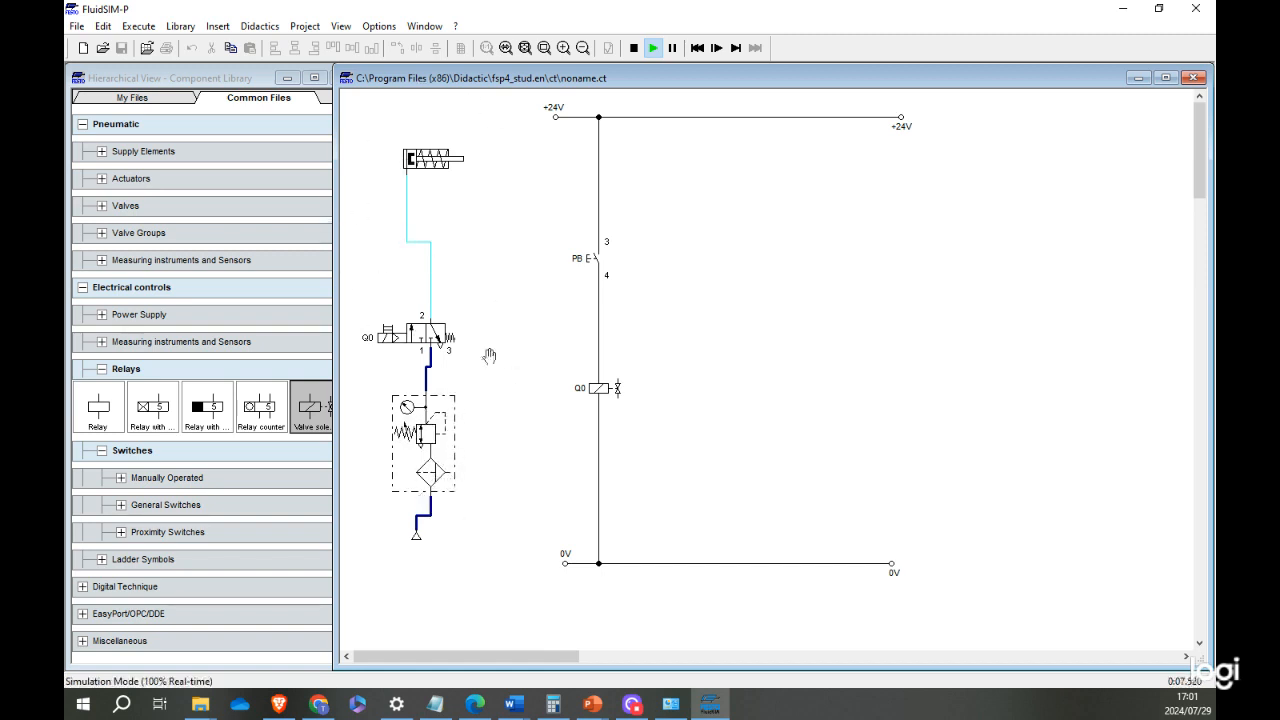
left_click(600, 249)
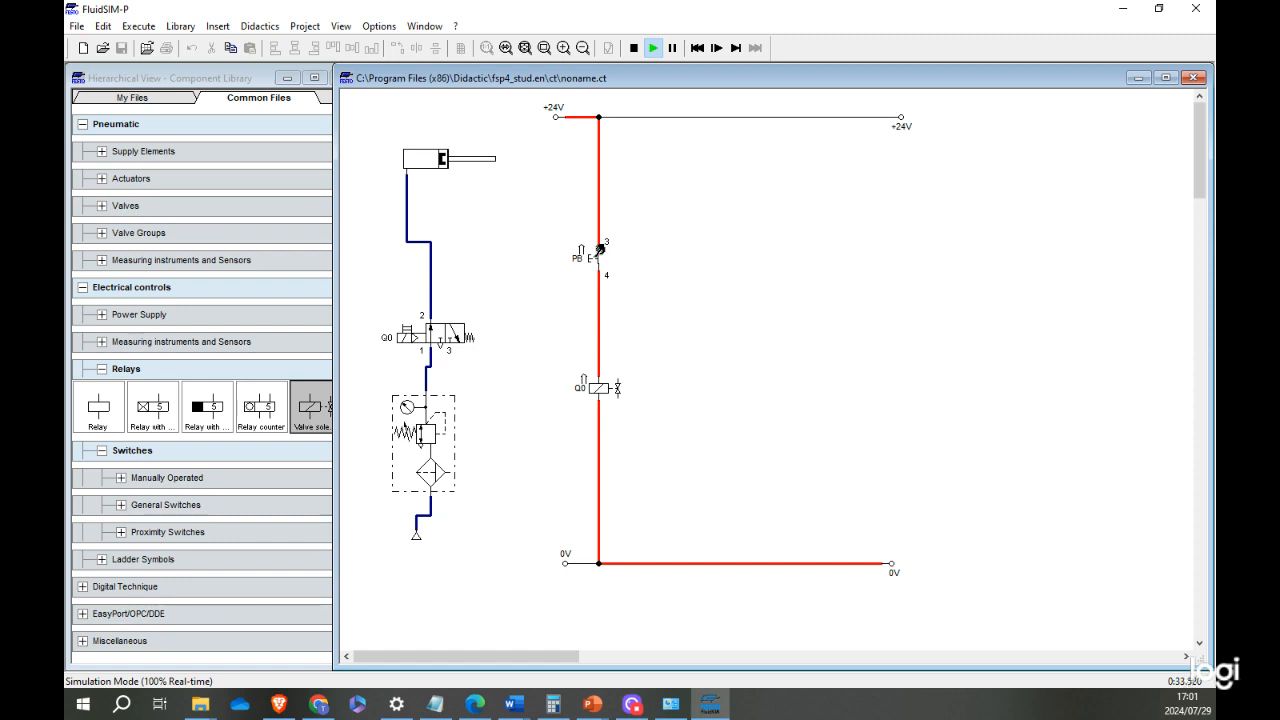
left_click(600, 248)
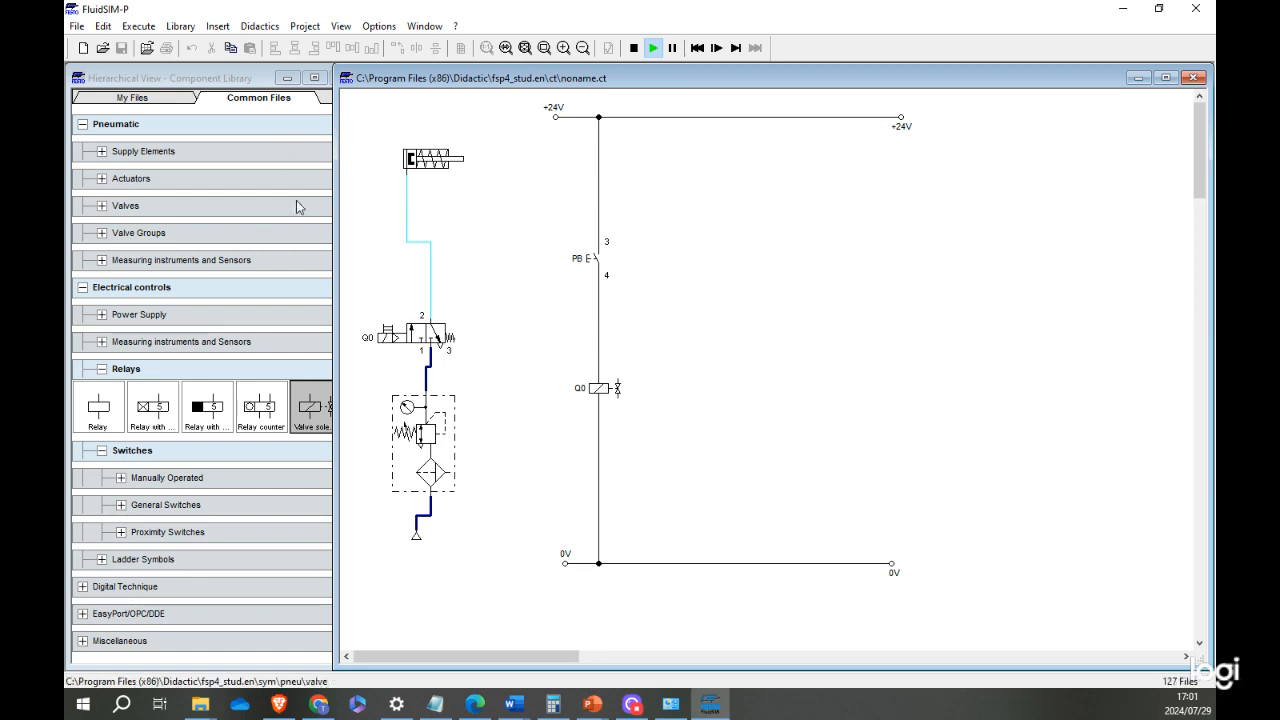
Switch to the Exercise 1 presentation in PowerPoint, review the problem description and conveyor drawing on slide 1, and return to the FluidSIM-P simulation.
mouse_move(604, 705)
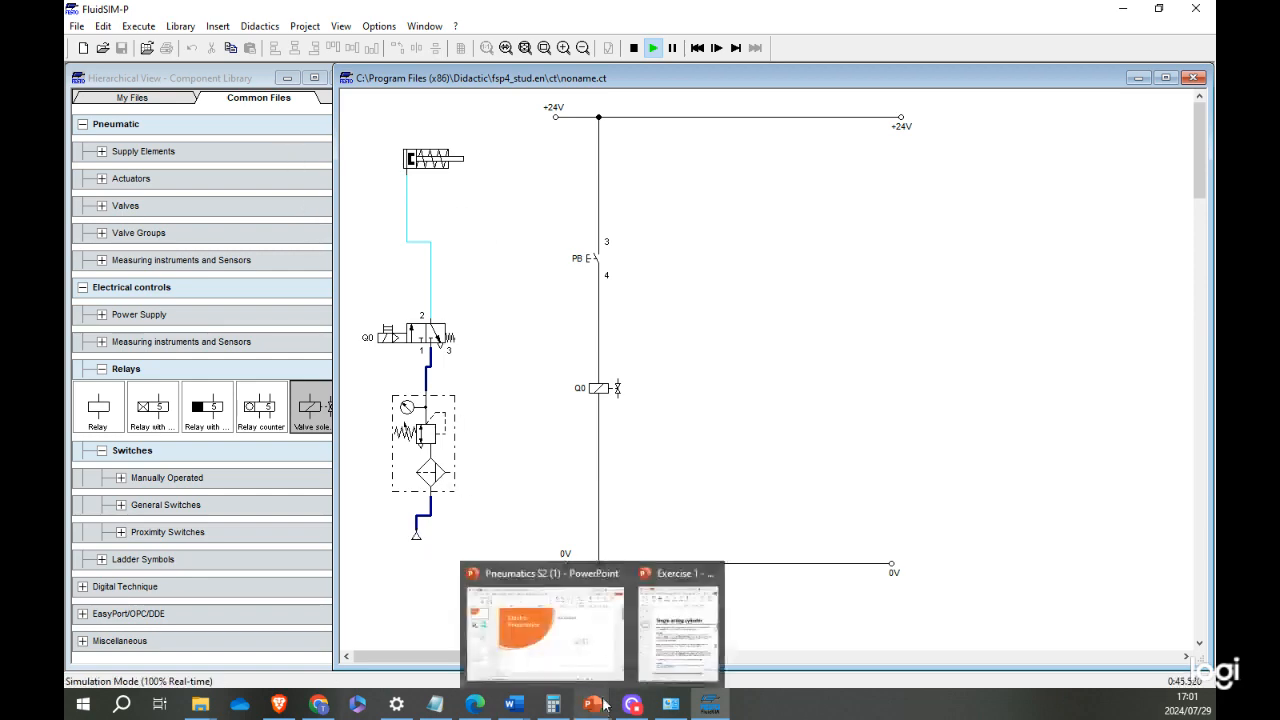
left_click(665, 645)
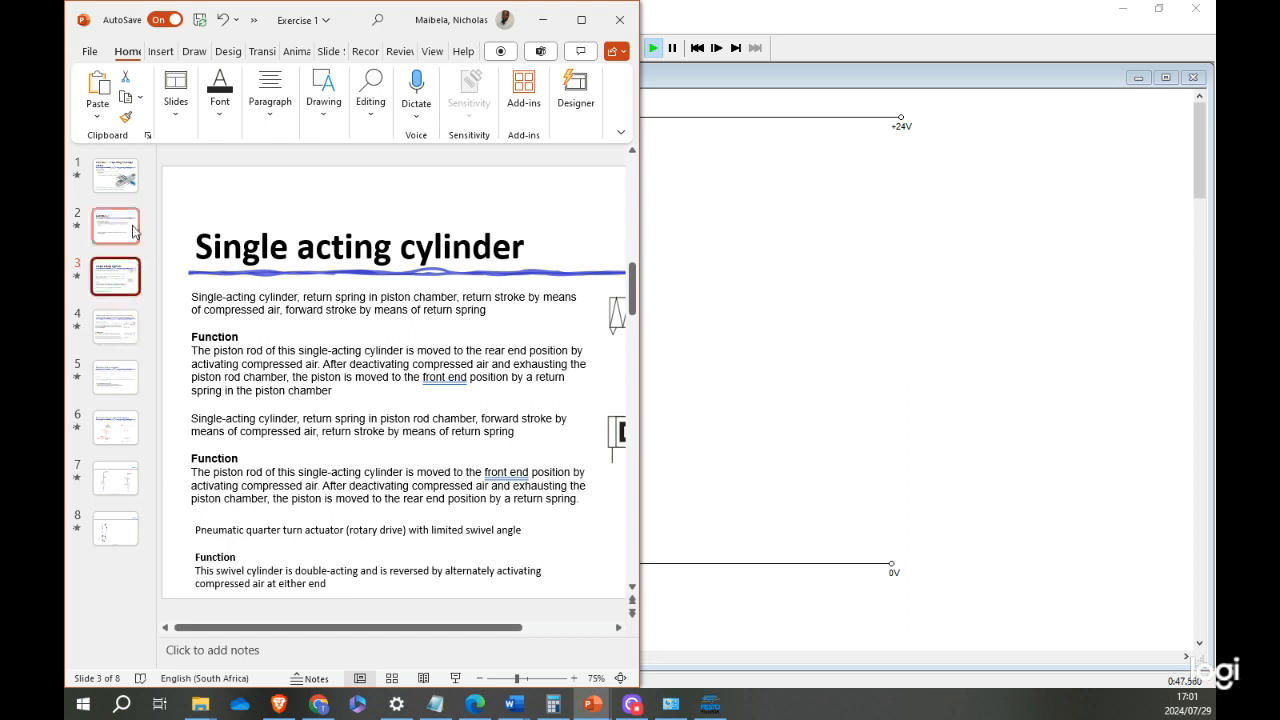
left_click(126, 176)
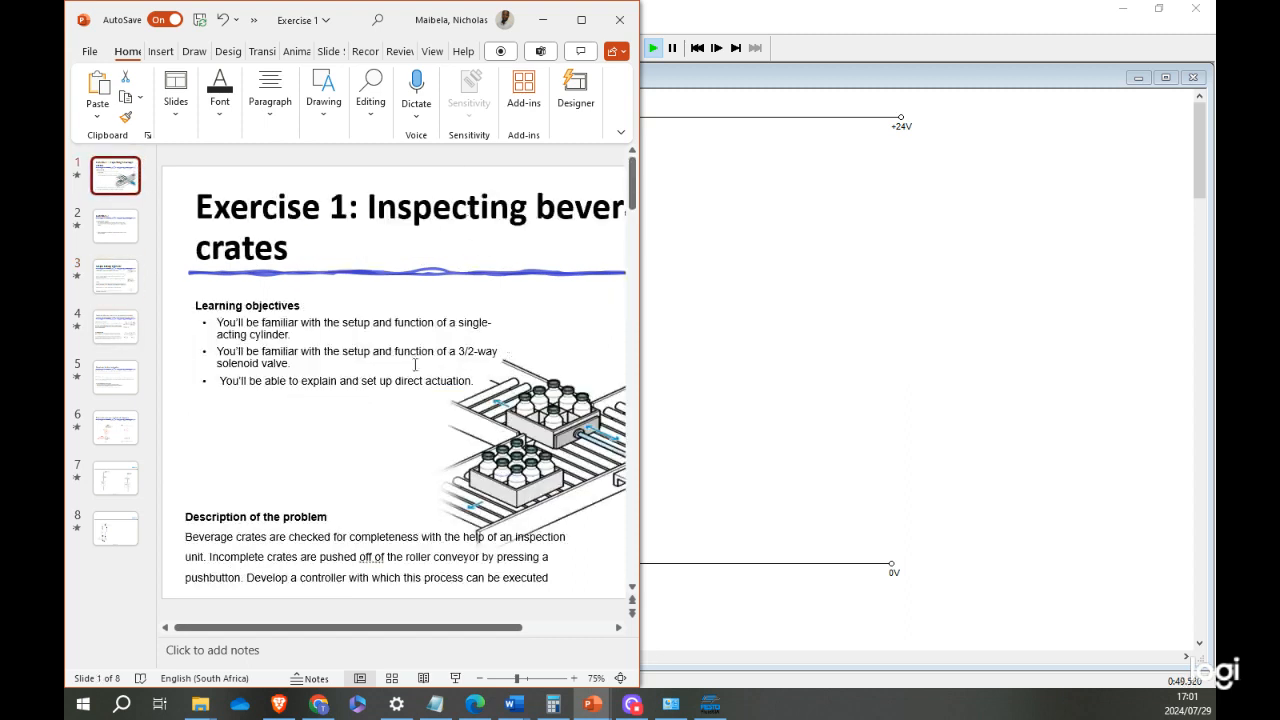
left_click_drag(418, 630, 467, 630)
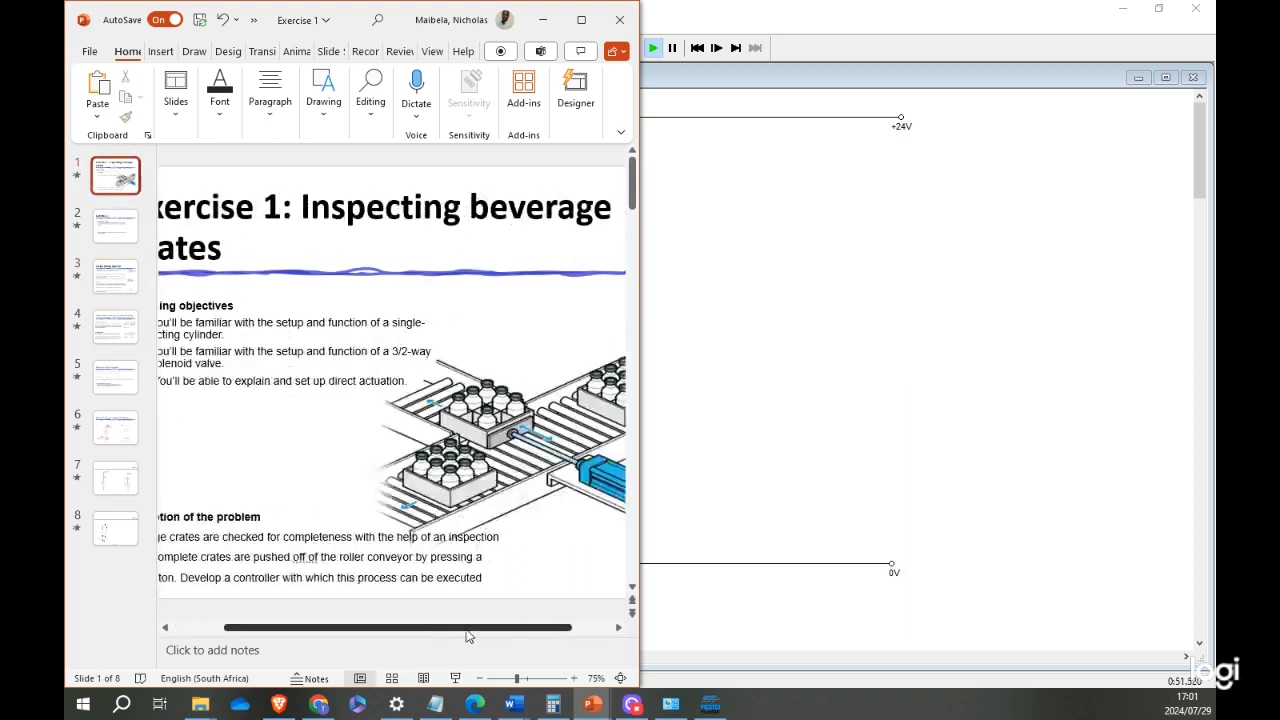
left_click_drag(380, 628, 322, 628)
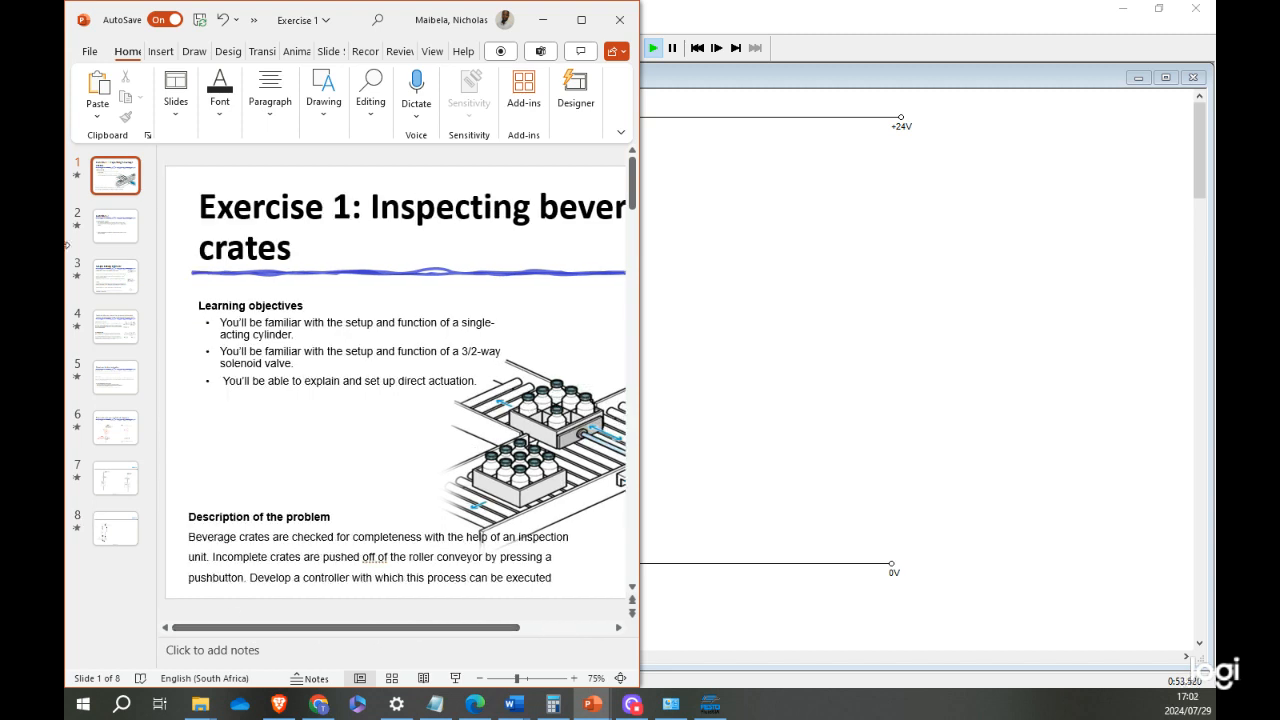
left_click(546, 20)
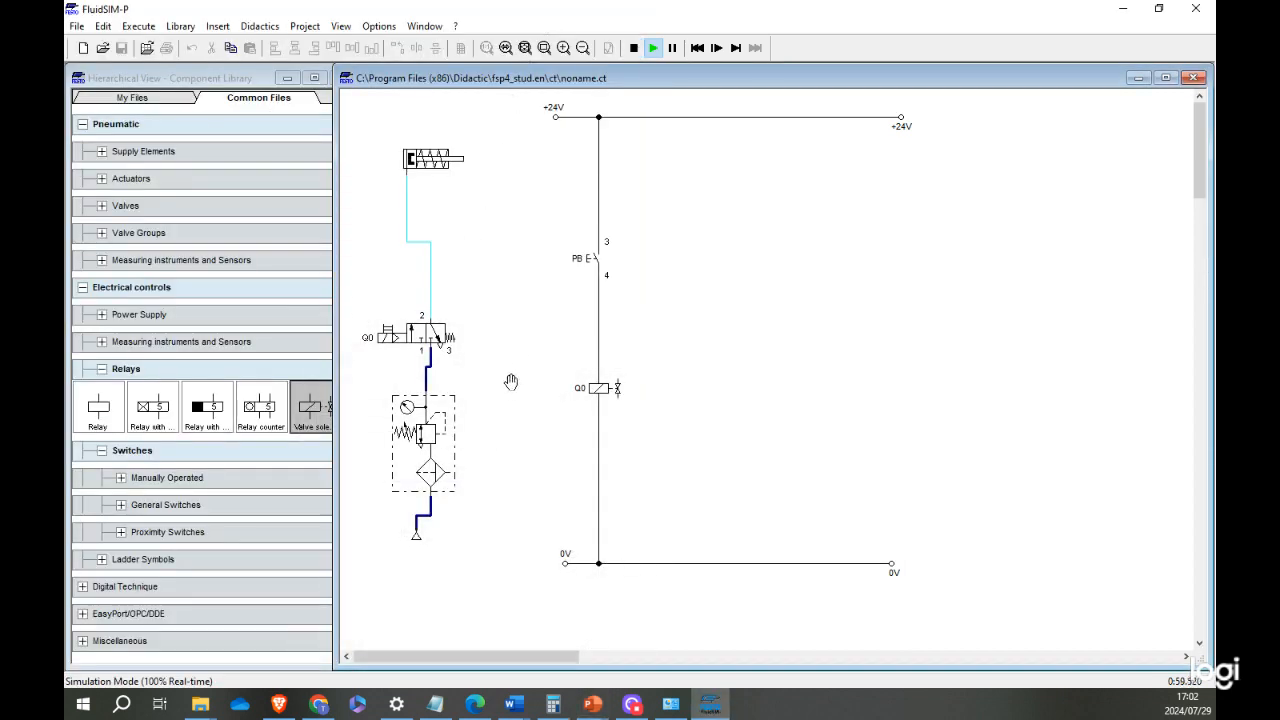